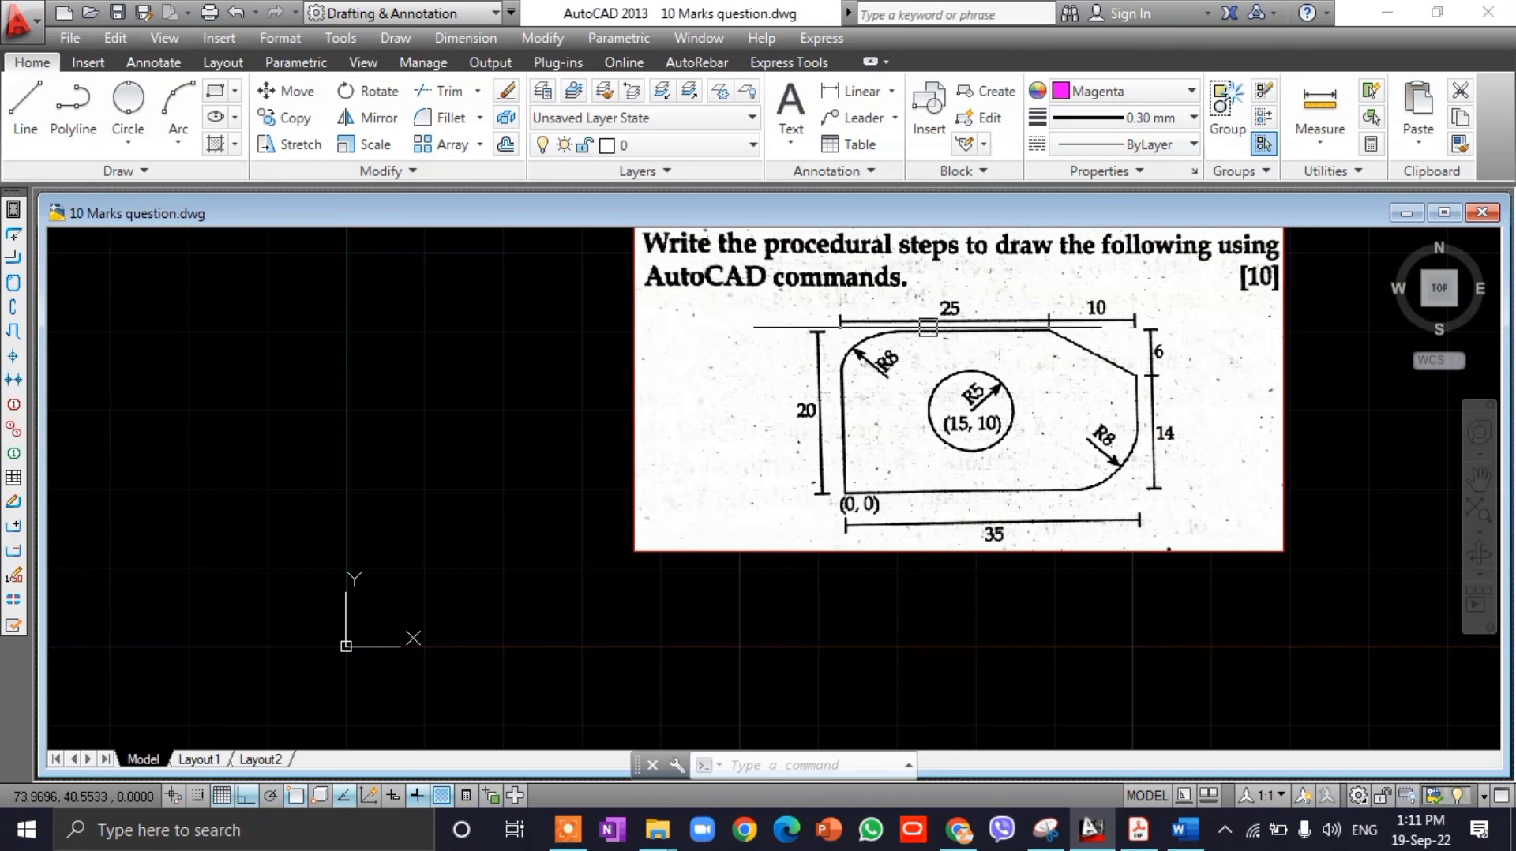
Step: Draw a 35-unit magenta line right from 0,0, then a 14-unit line straight up
{"action": "left_click", "coordinate": [1176, 842]}
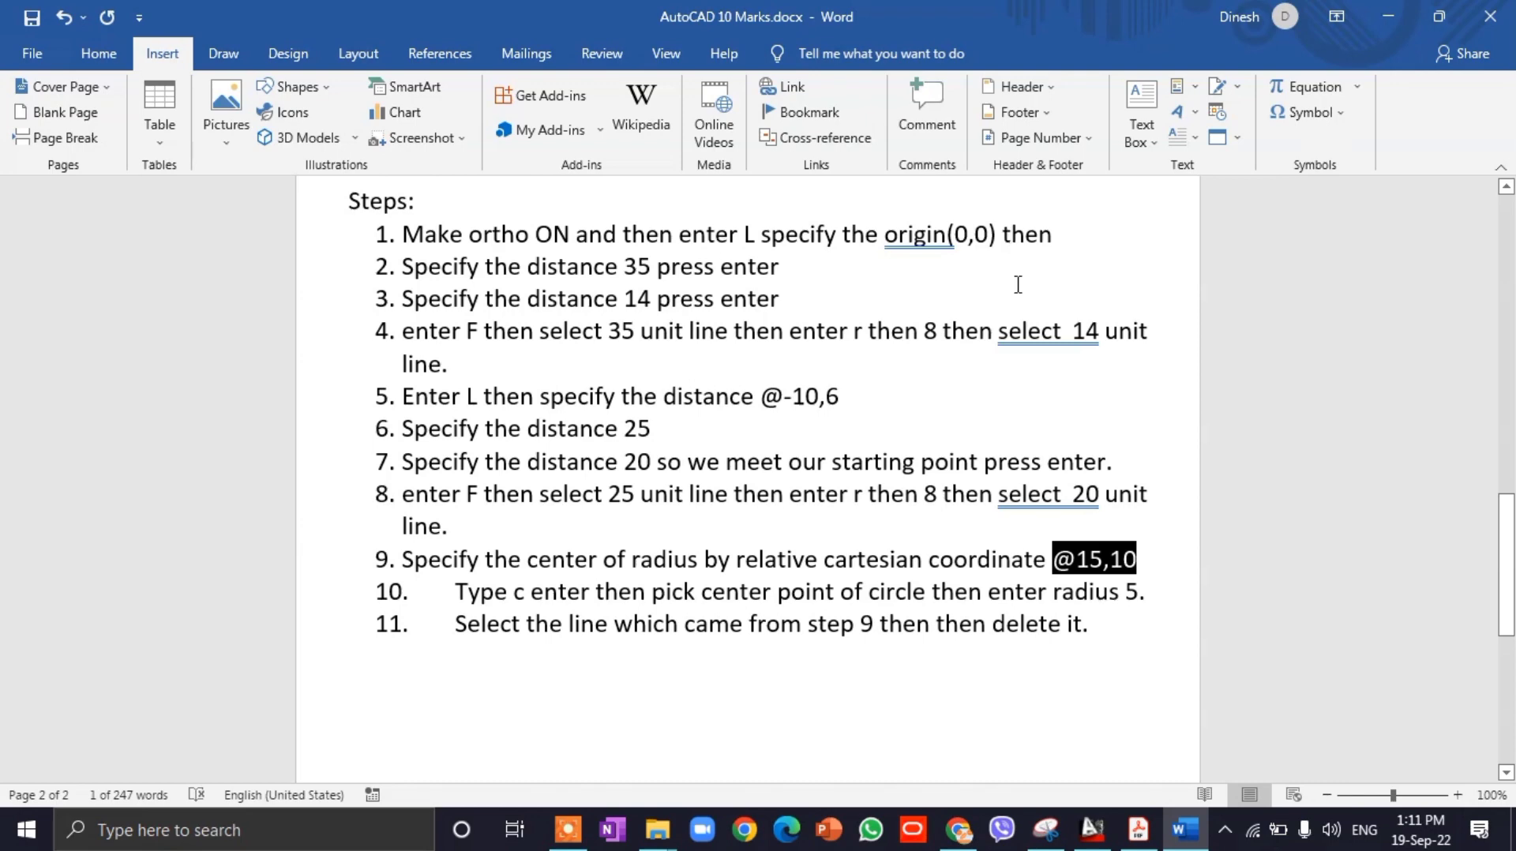
{"action": "left_click", "coordinate": [1093, 829]}
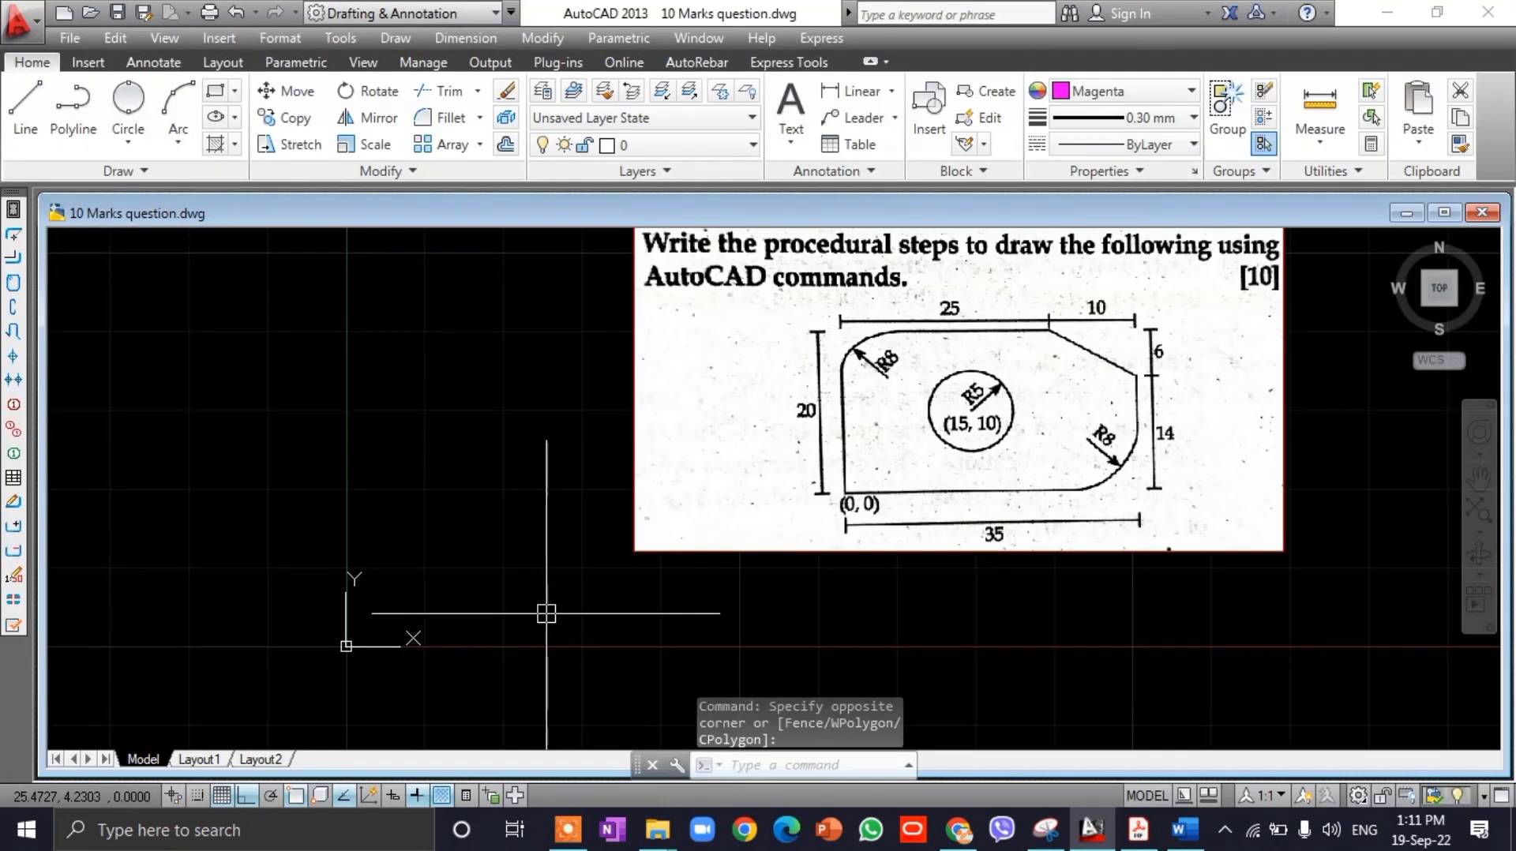
{"action": "type", "text": "L"}
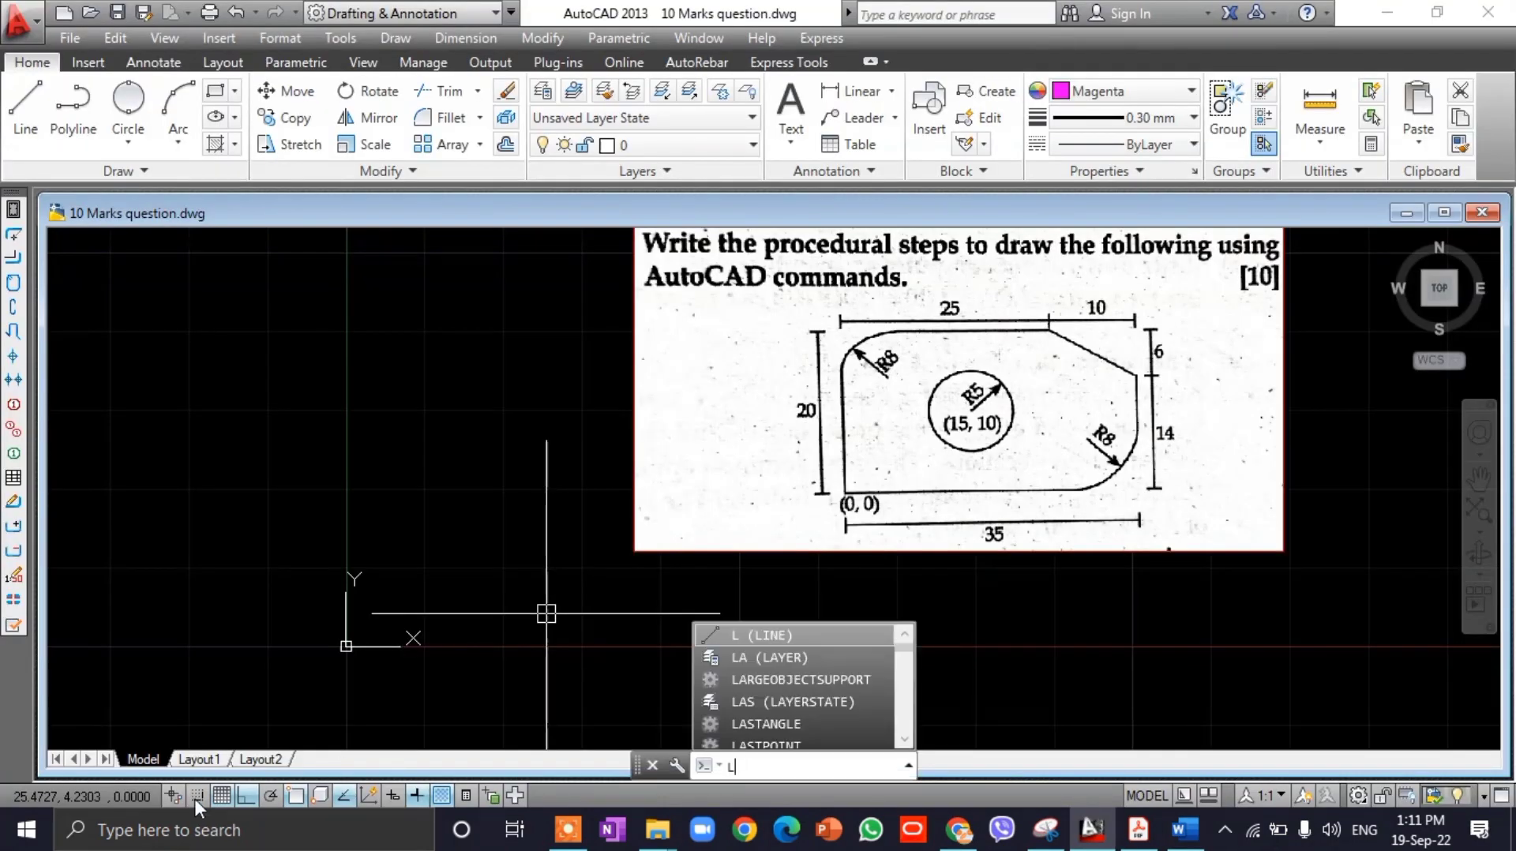
{"action": "key", "text": "Return"}
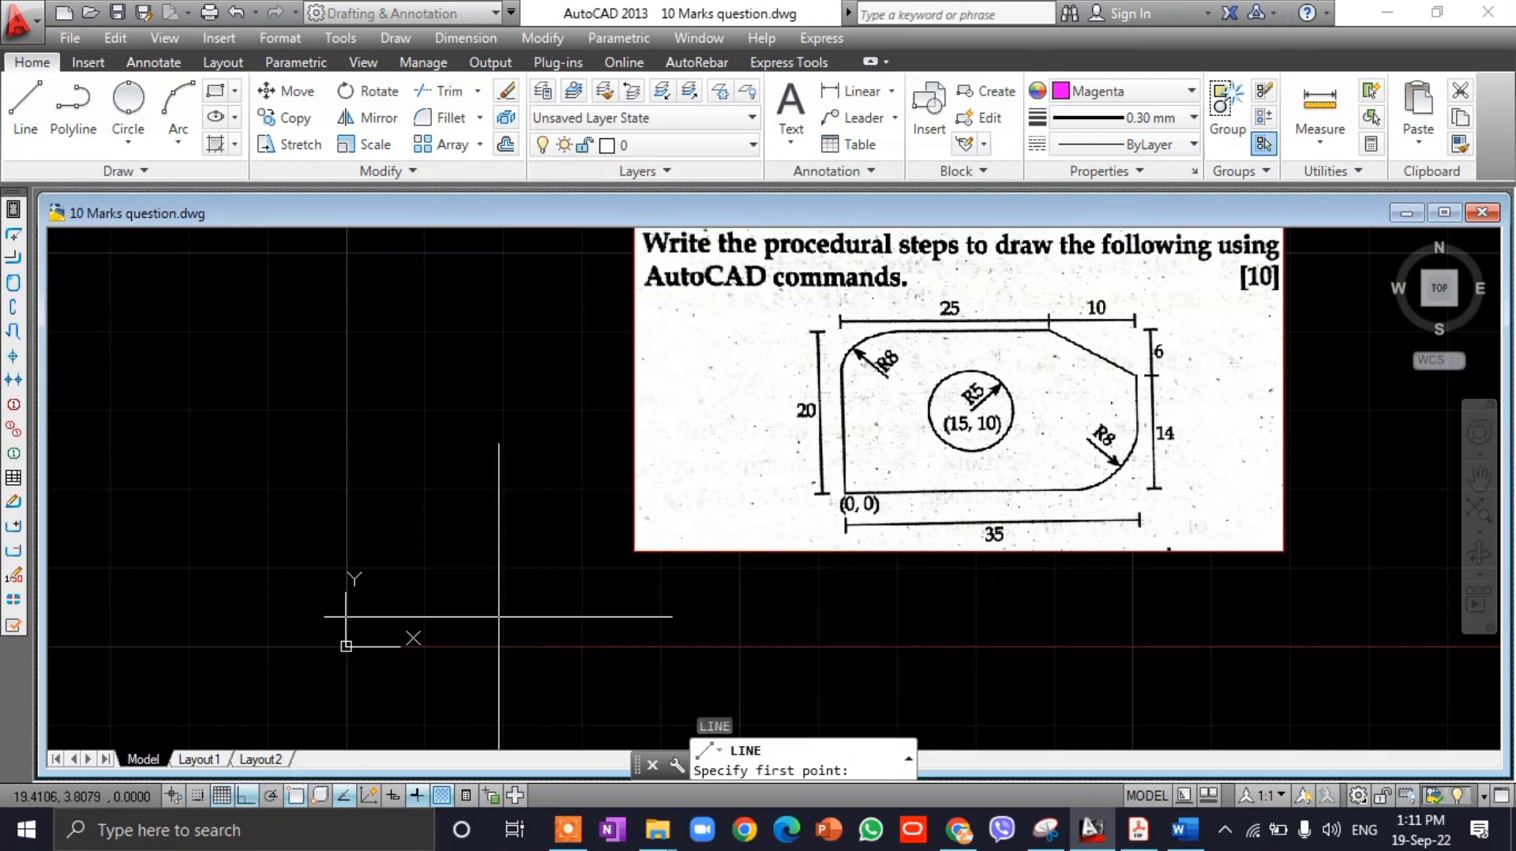
{"action": "type", "text": "0,0"}
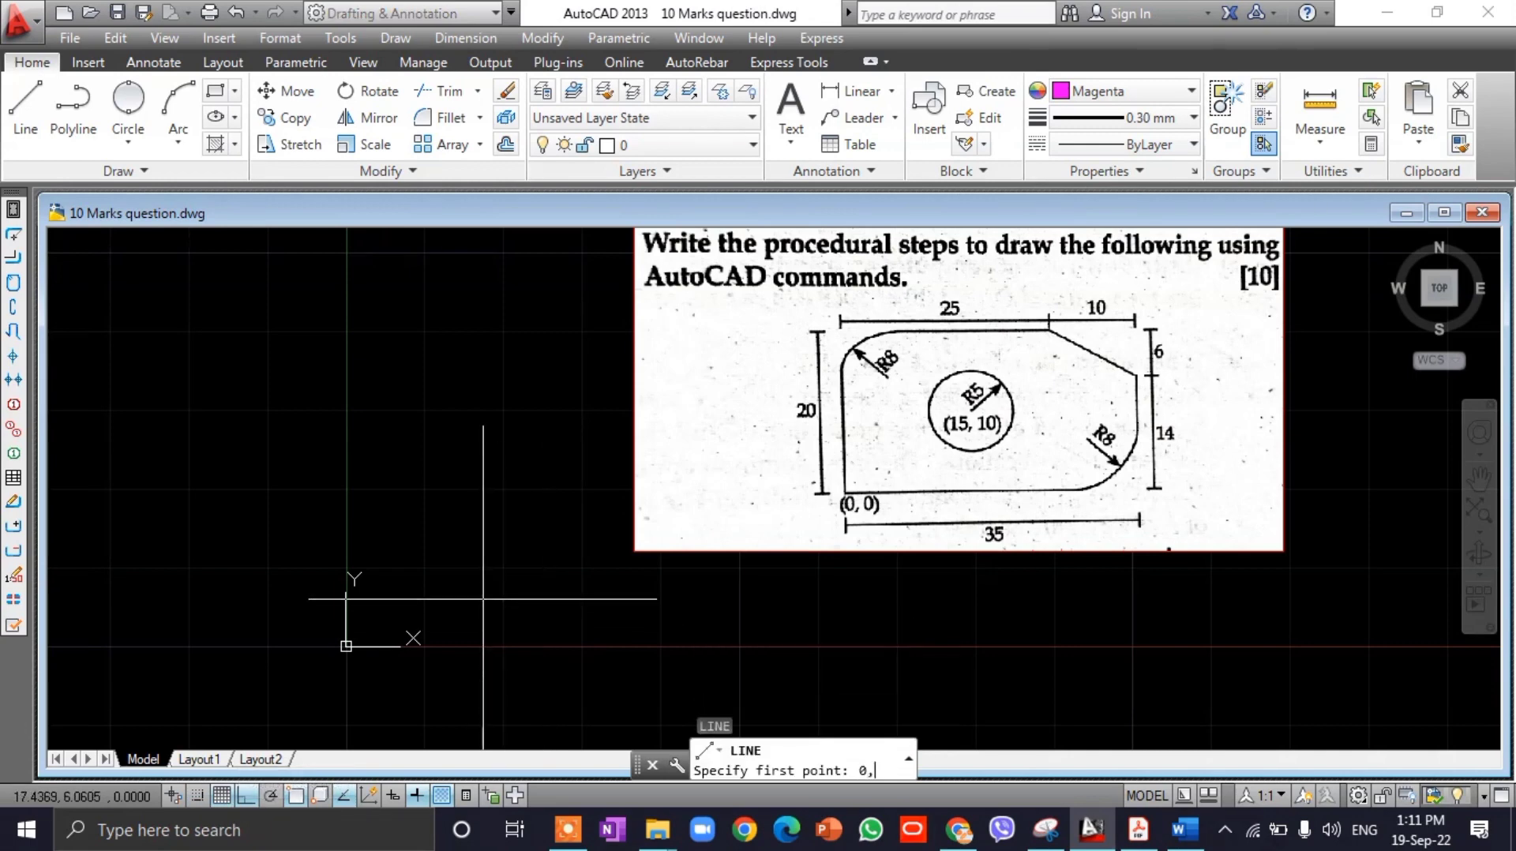
{"action": "key", "text": "Return"}
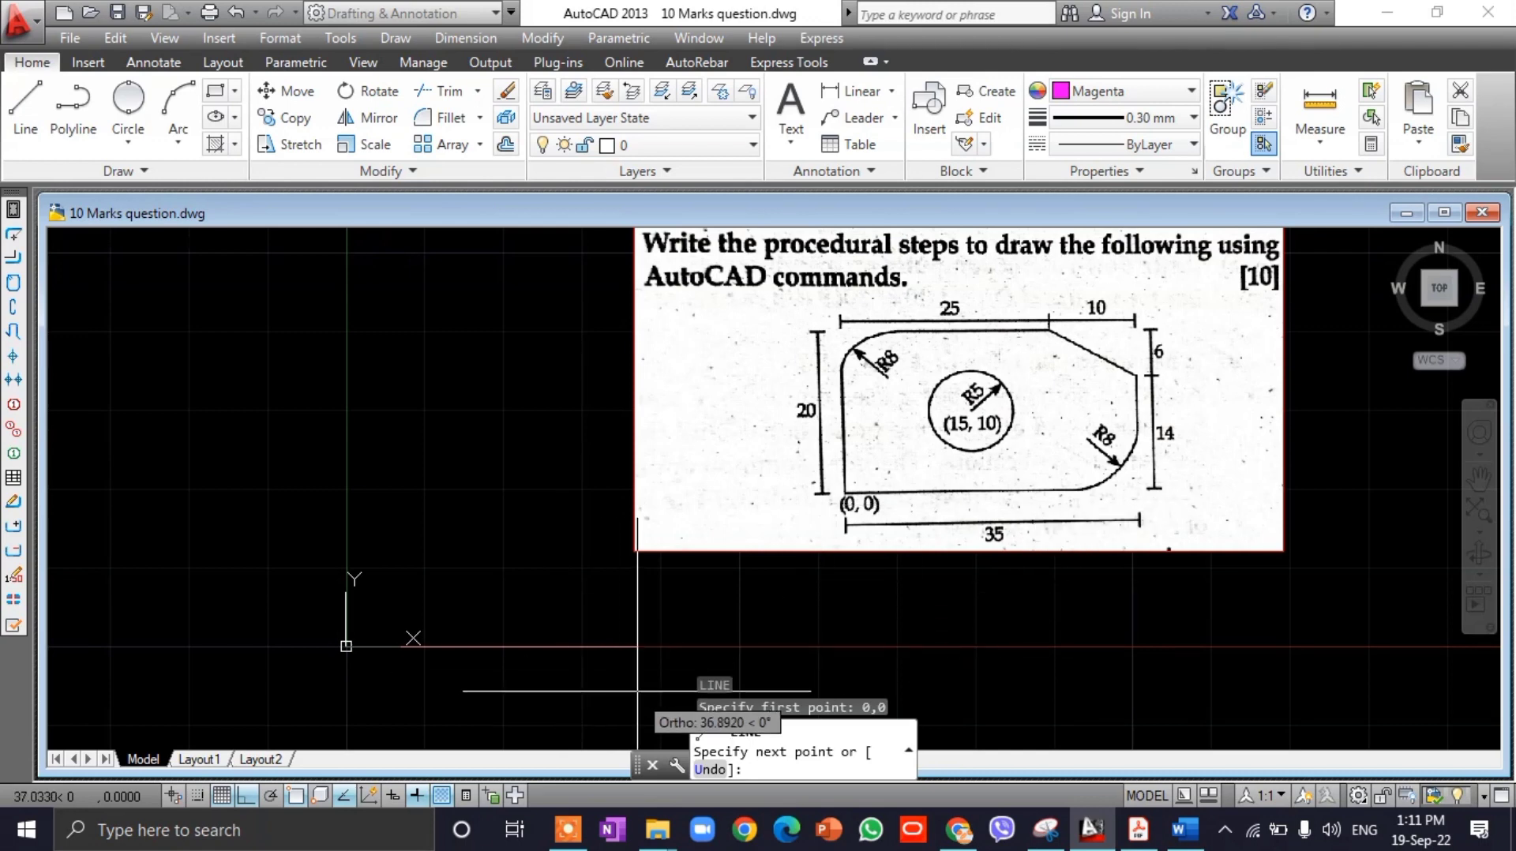
{"action": "type", "text": "35"}
{"action": "key", "text": "Return"}
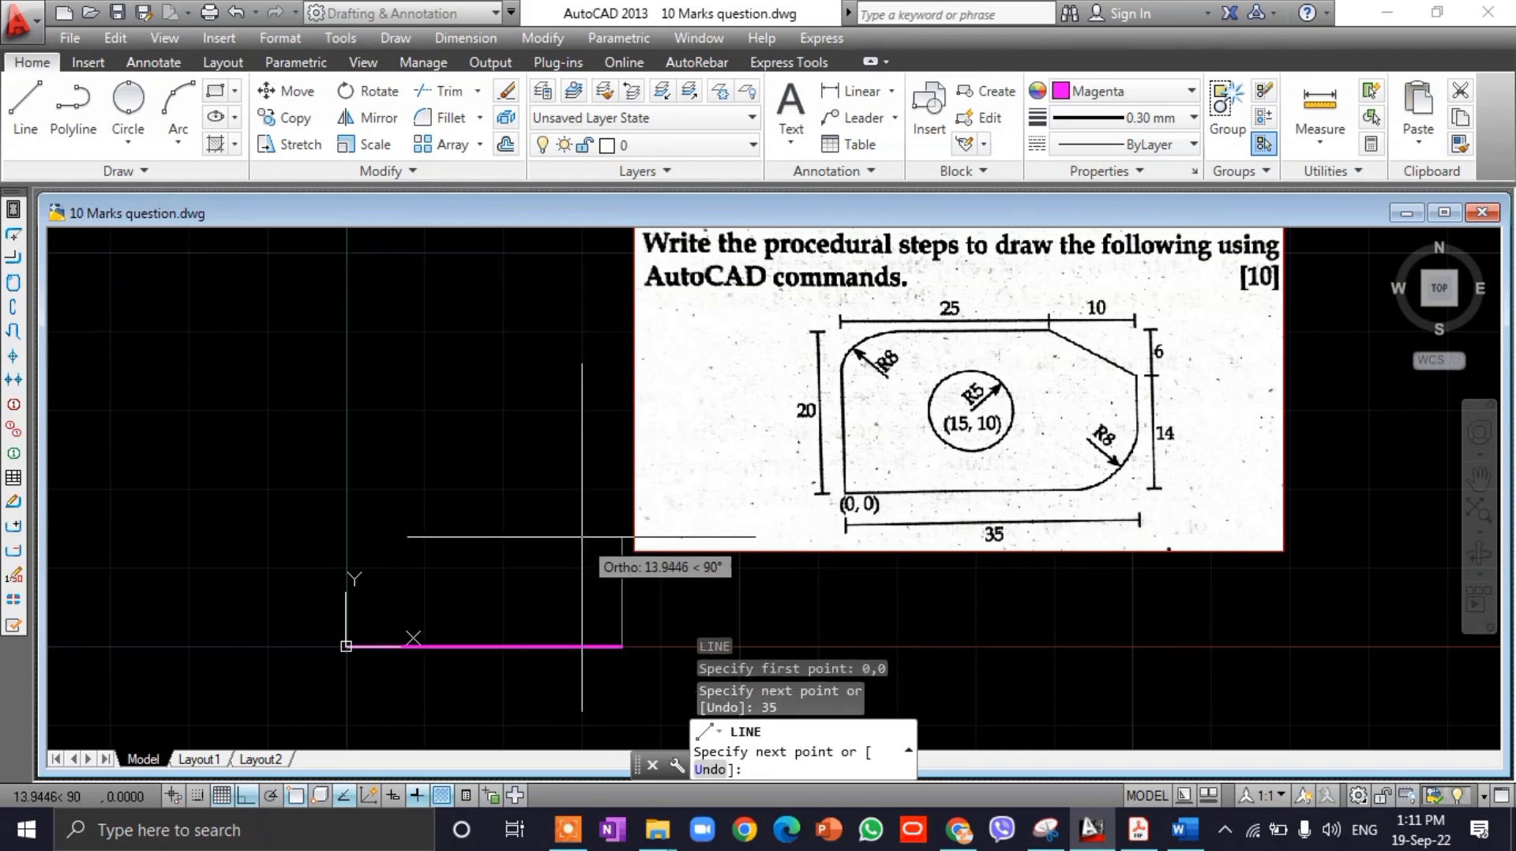
{"action": "type", "text": "14"}
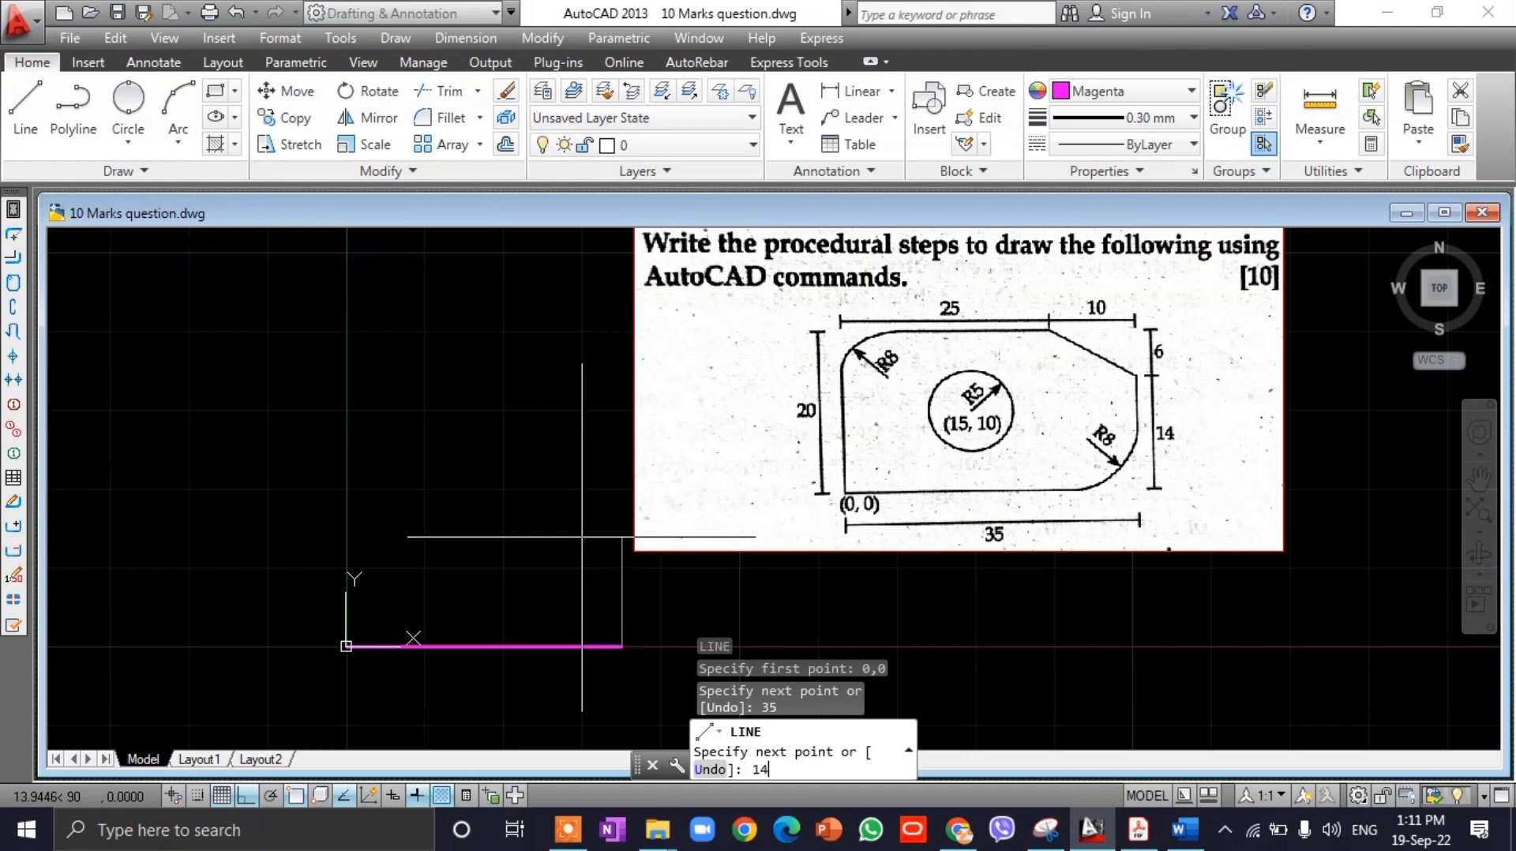
{"action": "key", "text": "Return"}
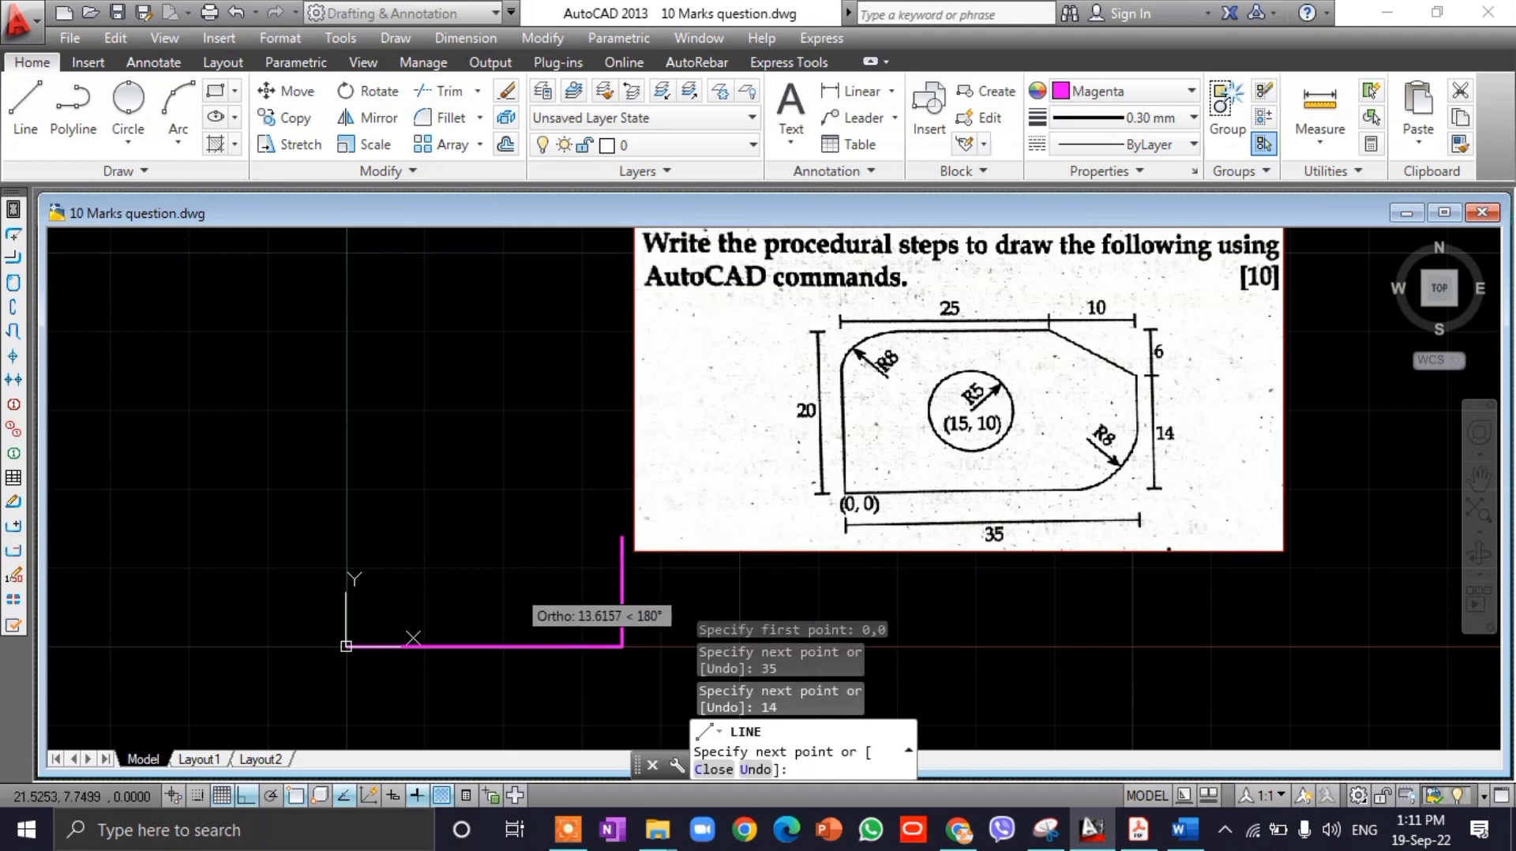
Step: Mark step 4 as done in the Word steps document, then return to AutoCAD
{"action": "left_click", "coordinate": [1197, 841]}
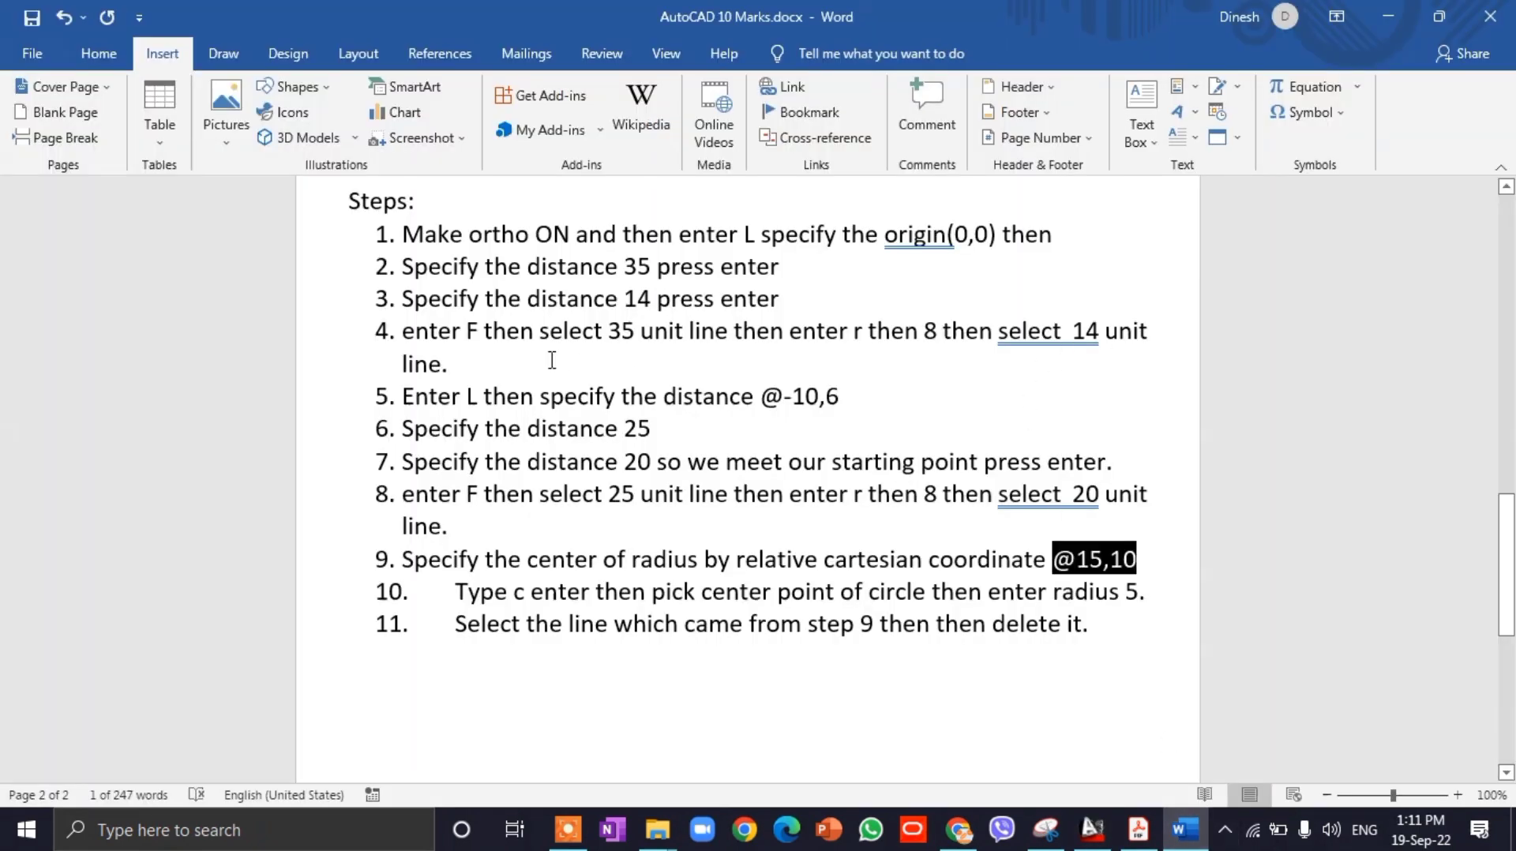
{"action": "left_click", "coordinate": [490, 365]}
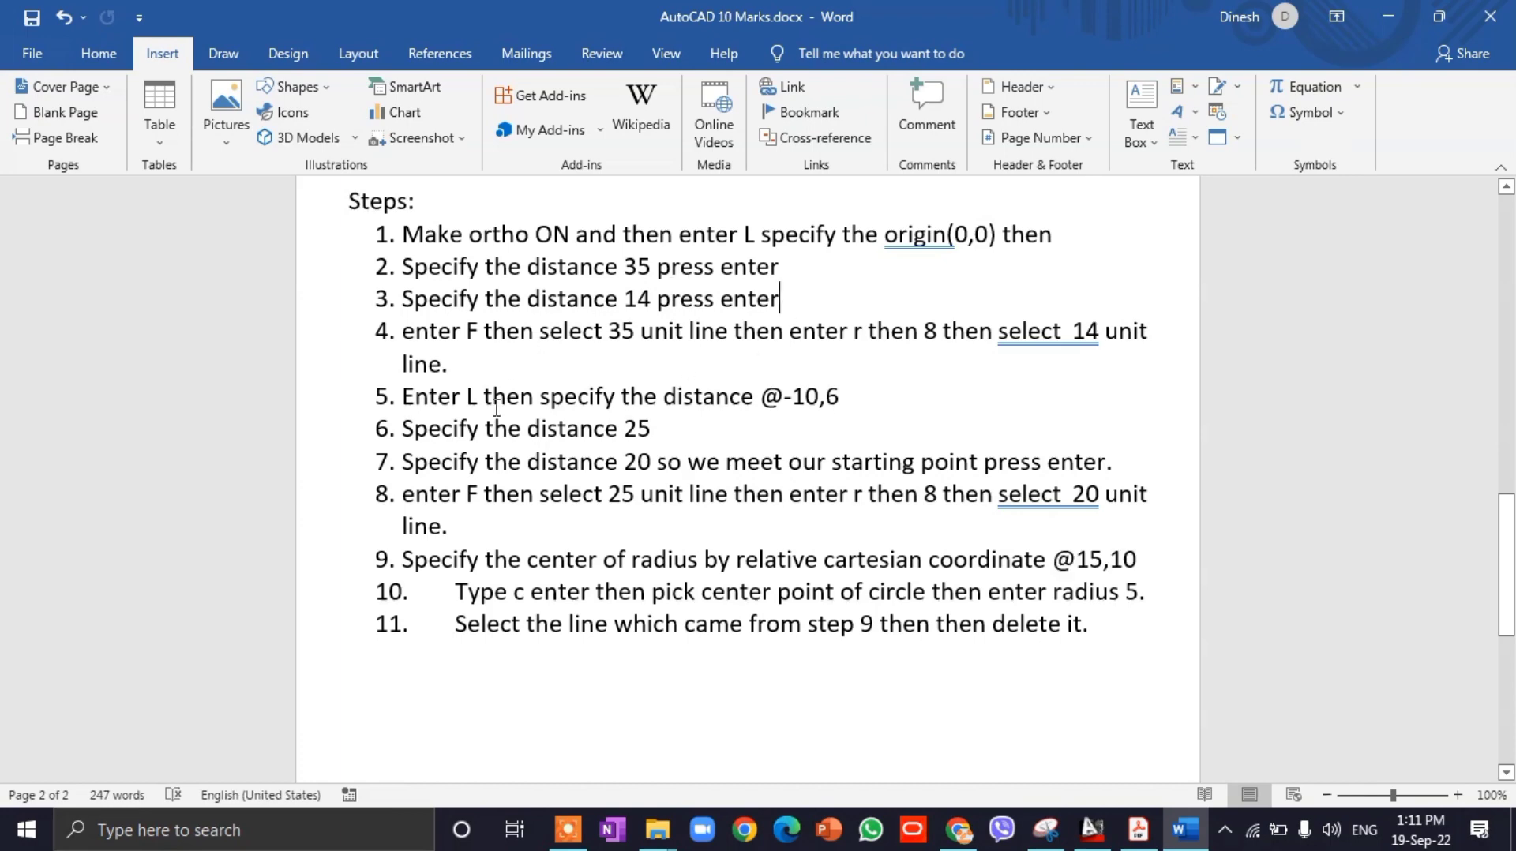
{"action": "left_click", "coordinate": [1092, 829]}
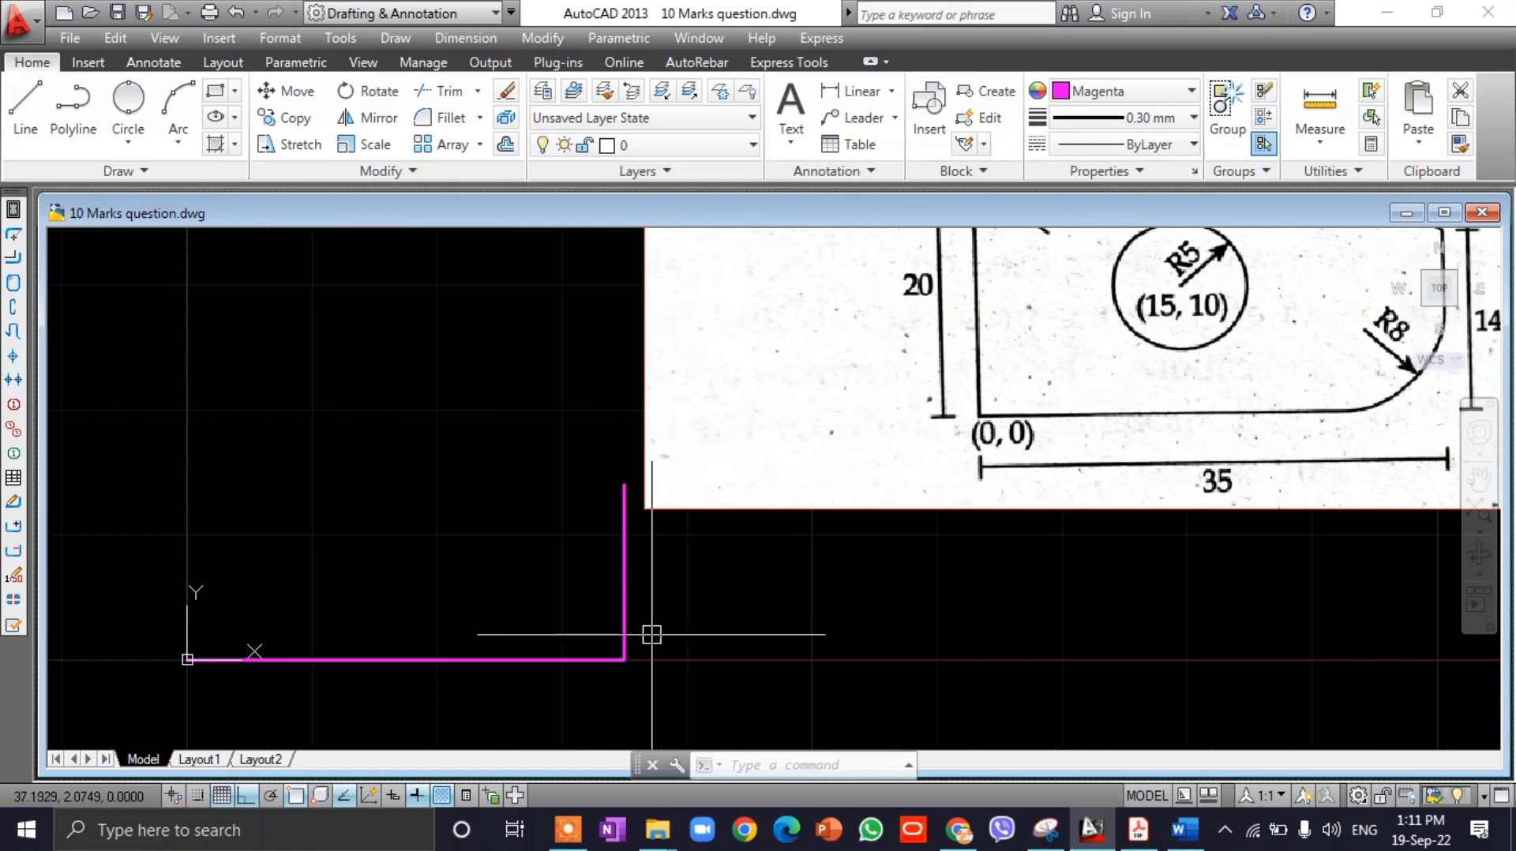
Step: Fillet the 35-unit base and the 14-unit edge with radius 8
{"action": "type", "text": "f"}
{"action": "key", "text": "Return"}
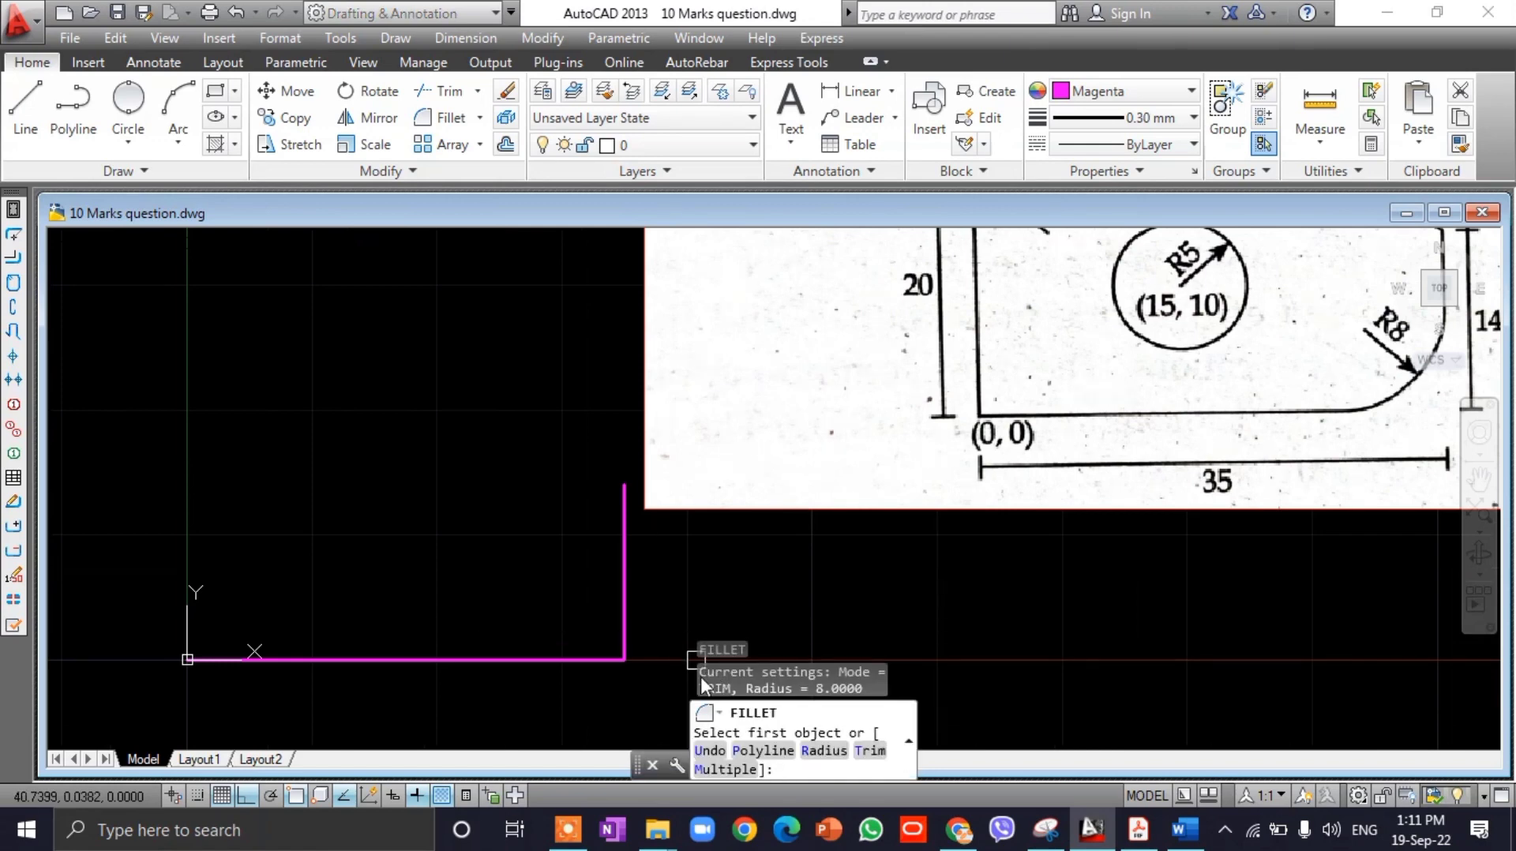
{"action": "left_click", "coordinate": [562, 660]}
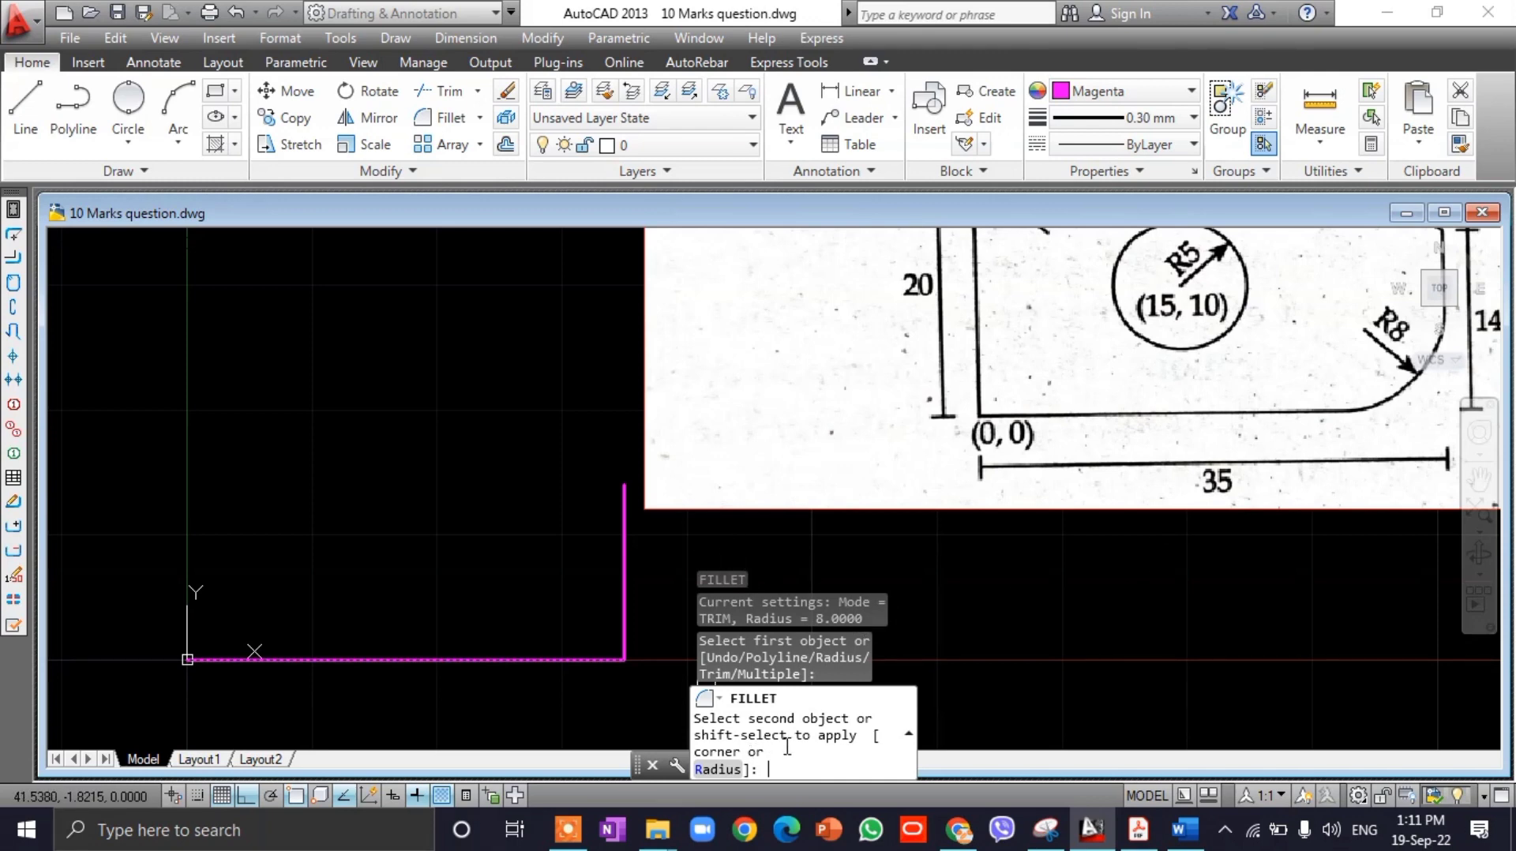
{"action": "type", "text": "r"}
{"action": "key", "text": "Return"}
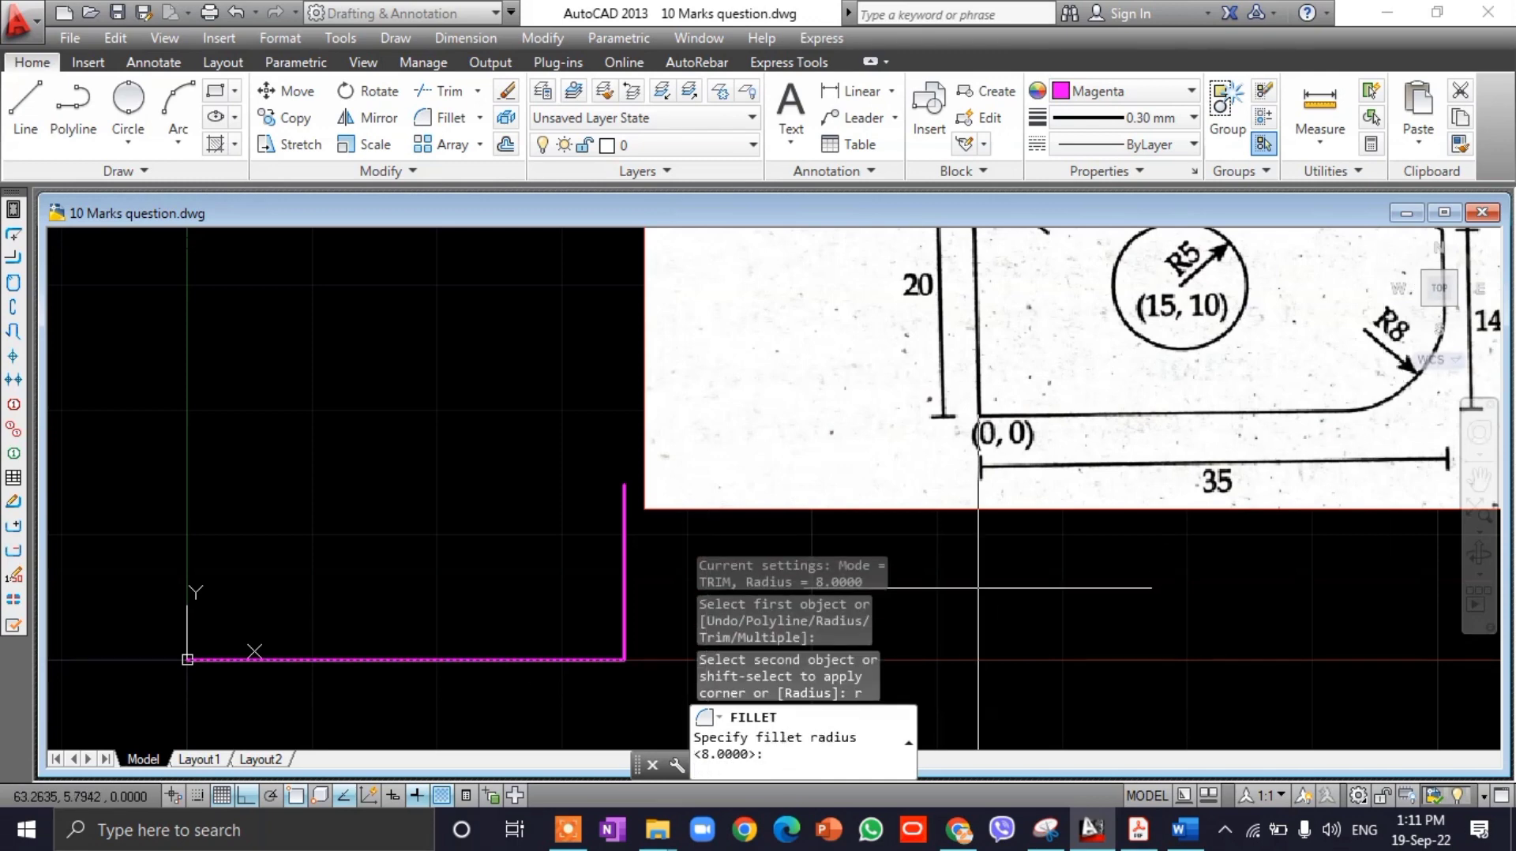
{"action": "type", "text": "8"}
{"action": "key", "text": "Return"}
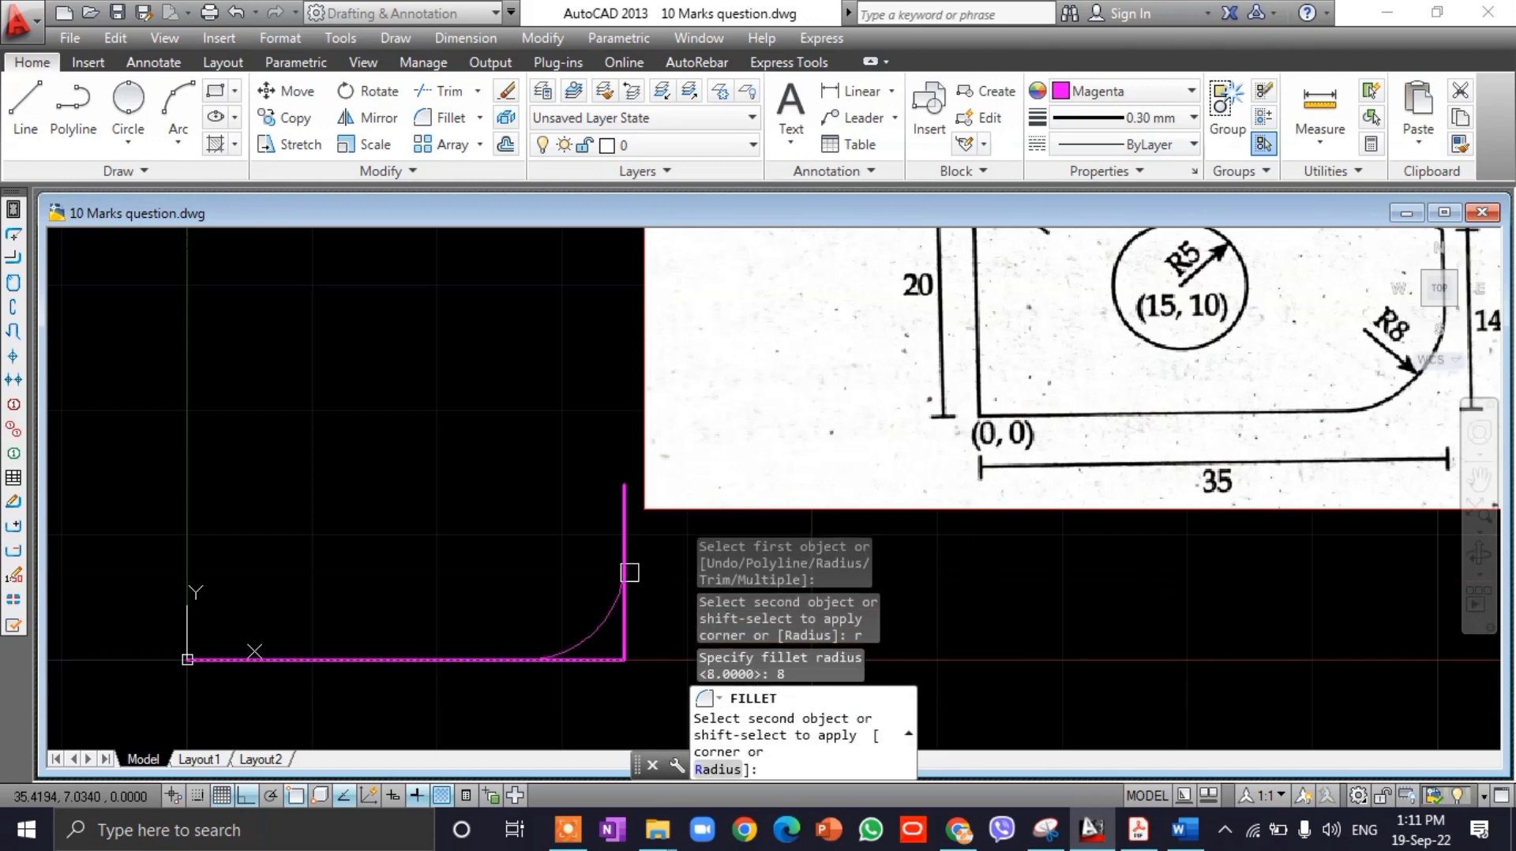
{"action": "left_click", "coordinate": [629, 573]}
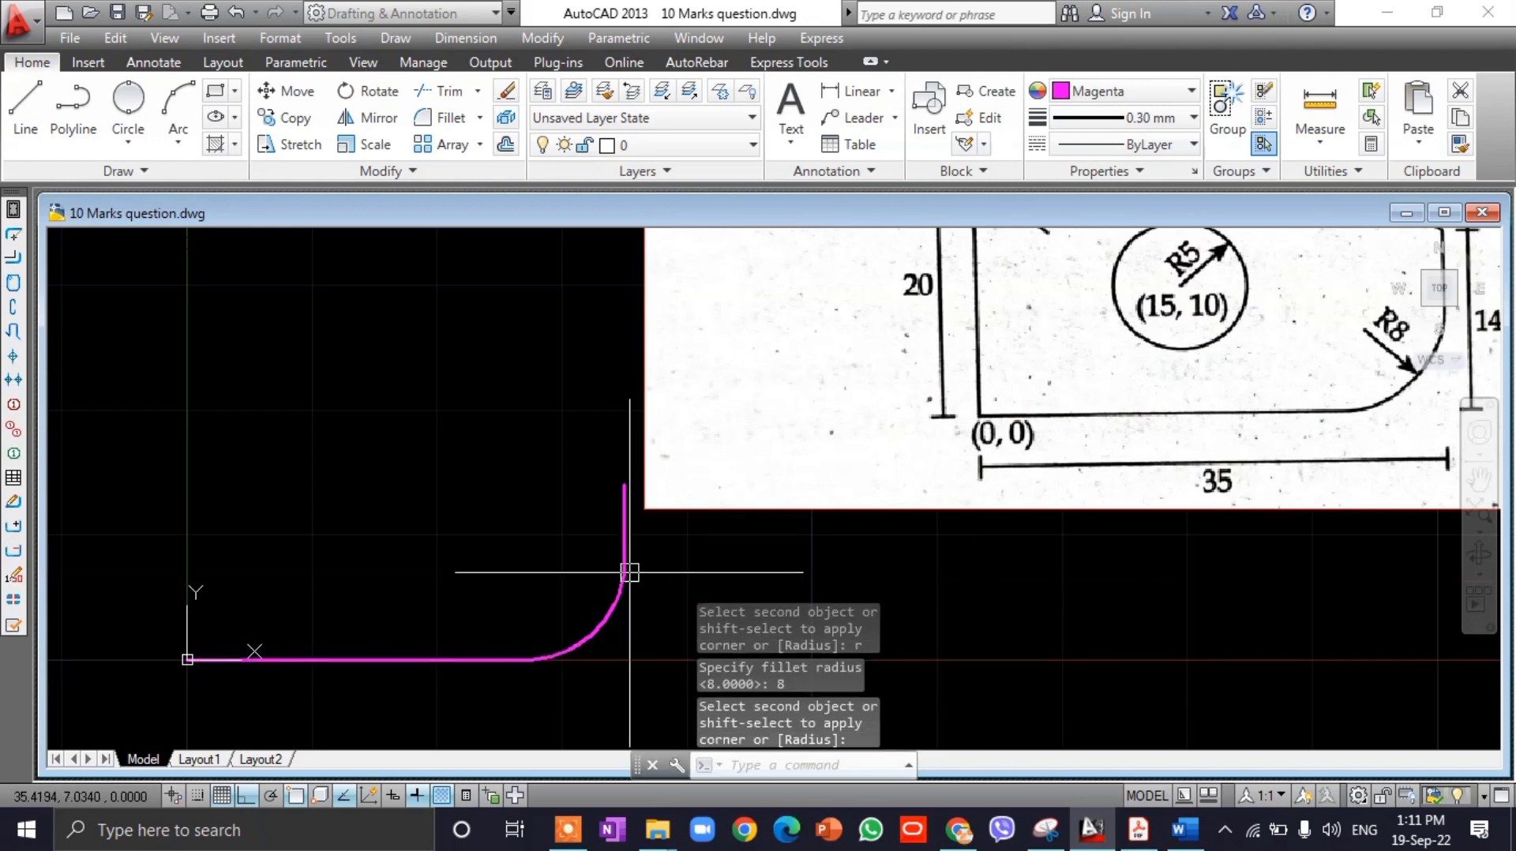
Step: Recentre the view on the outline and reference sketch, and start a new line
{"action": "scroll", "coordinate": [718, 618], "scroll_direction": "down", "scroll_amount": 2}
{"action": "middle_click_drag", "start_coordinate": [772, 562], "coordinate": [827, 584]}
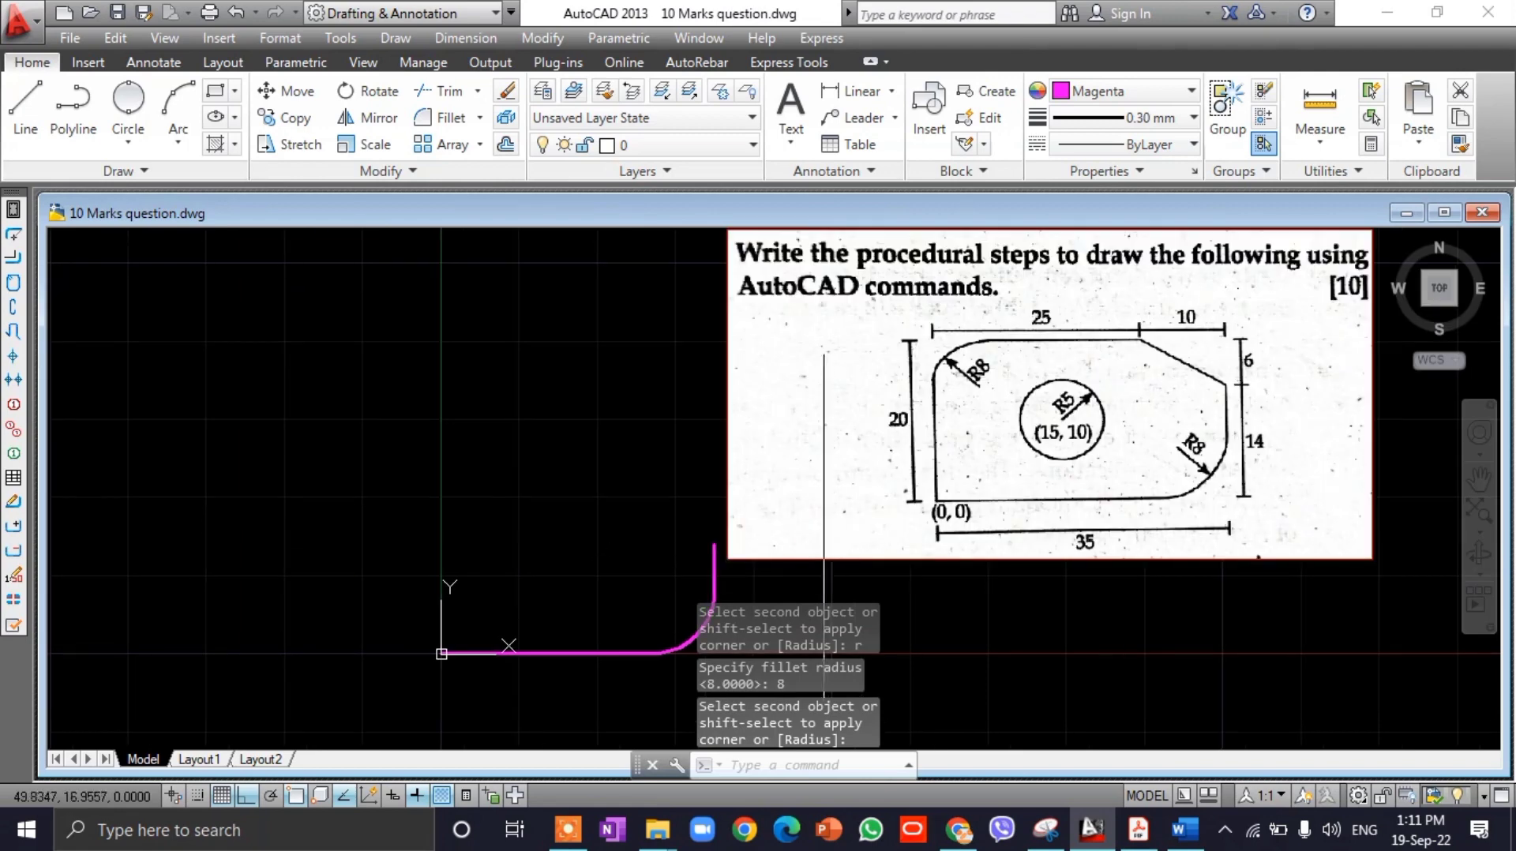
{"action": "middle_click_drag", "start_coordinate": [836, 502], "coordinate": [778, 534]}
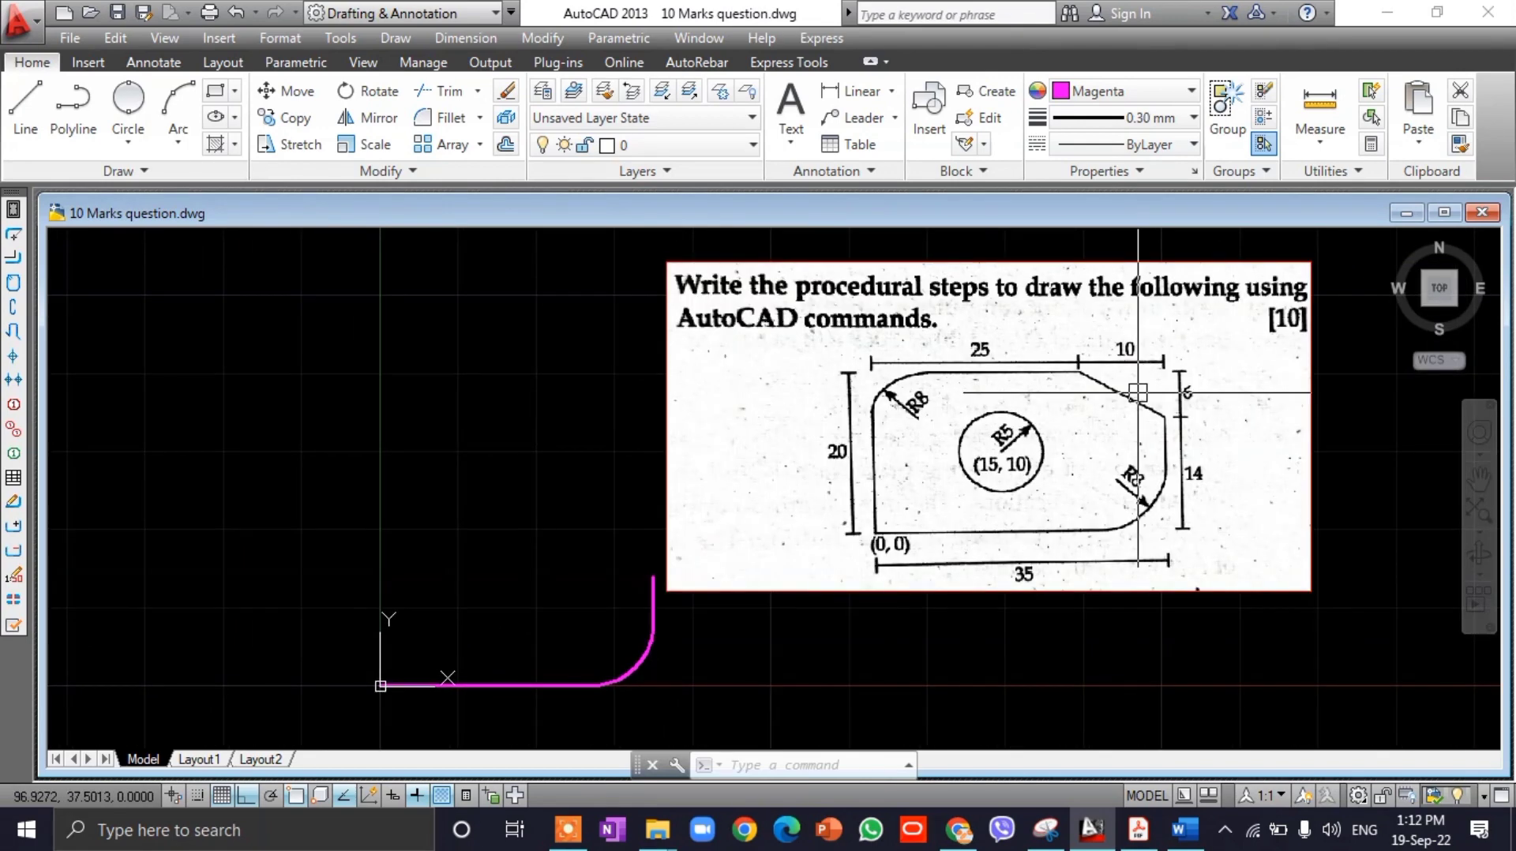
{"action": "type", "text": "l"}
{"action": "key", "text": "Return"}
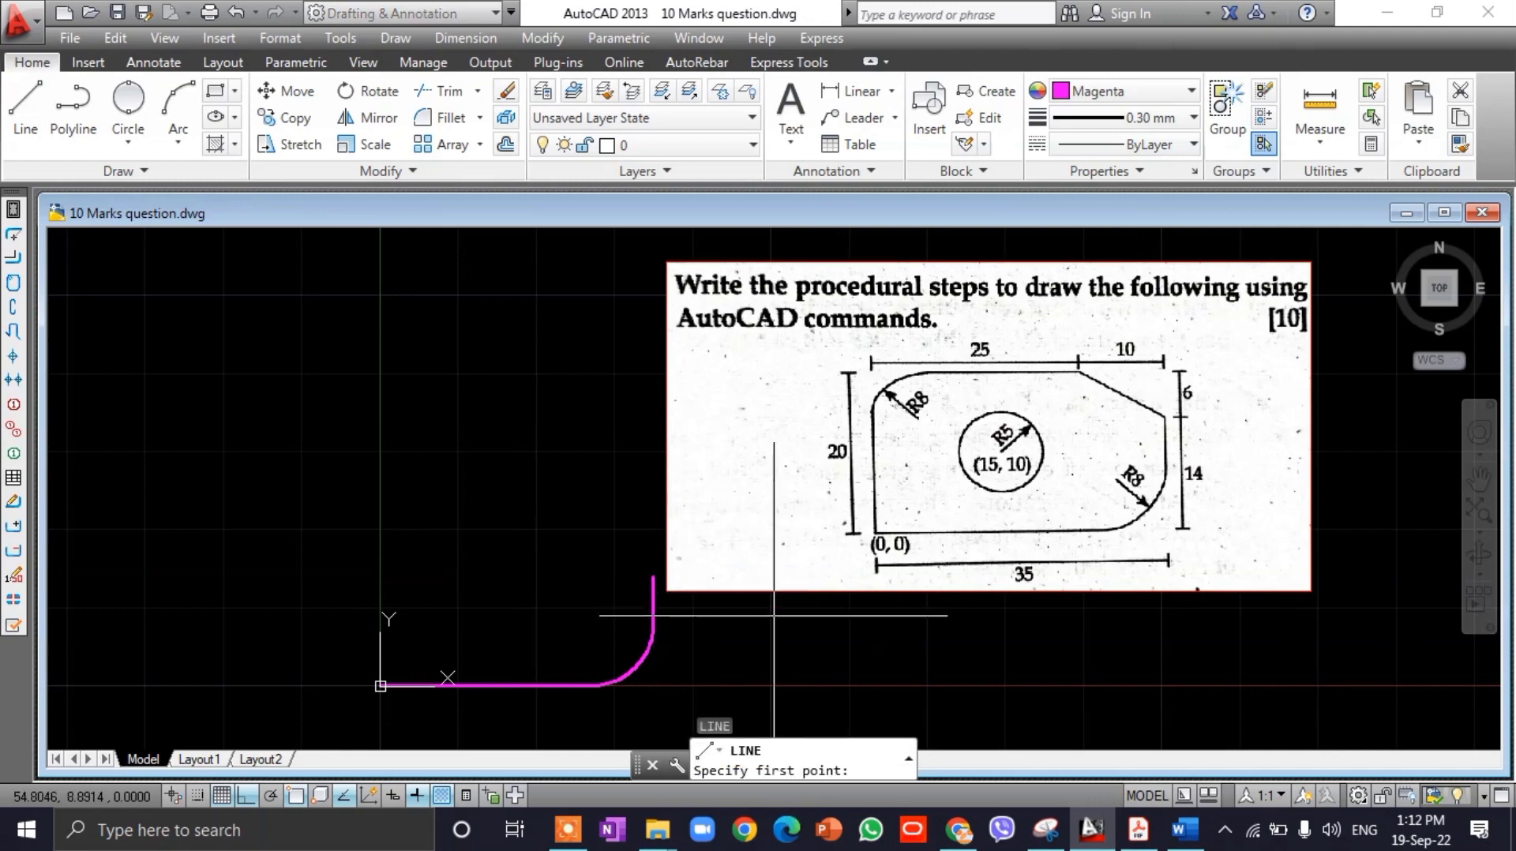
{"action": "left_click", "coordinate": [1185, 829]}
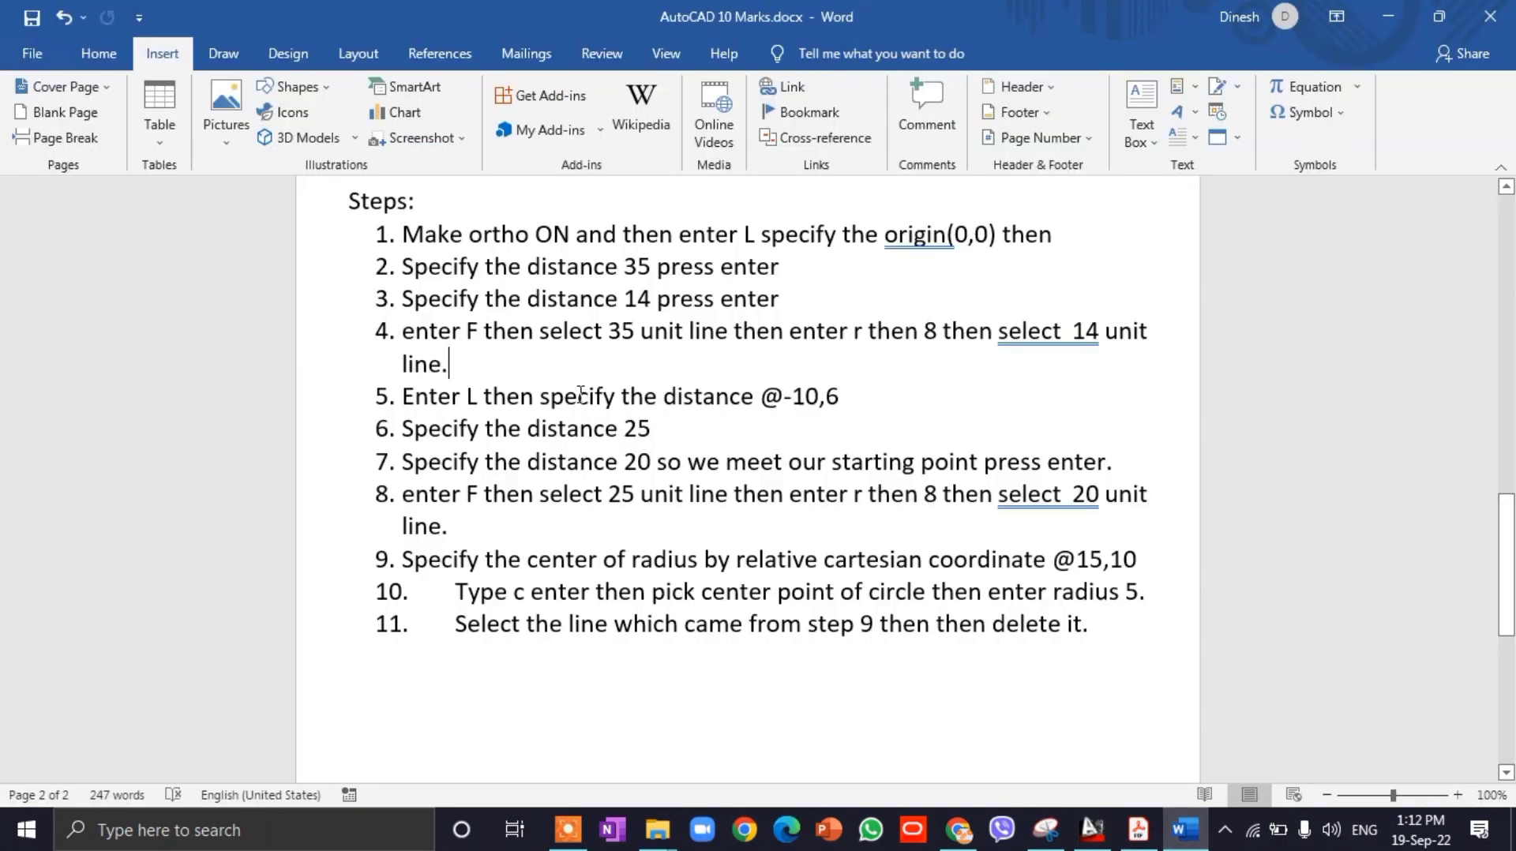
{"action": "left_click", "coordinate": [1092, 829]}
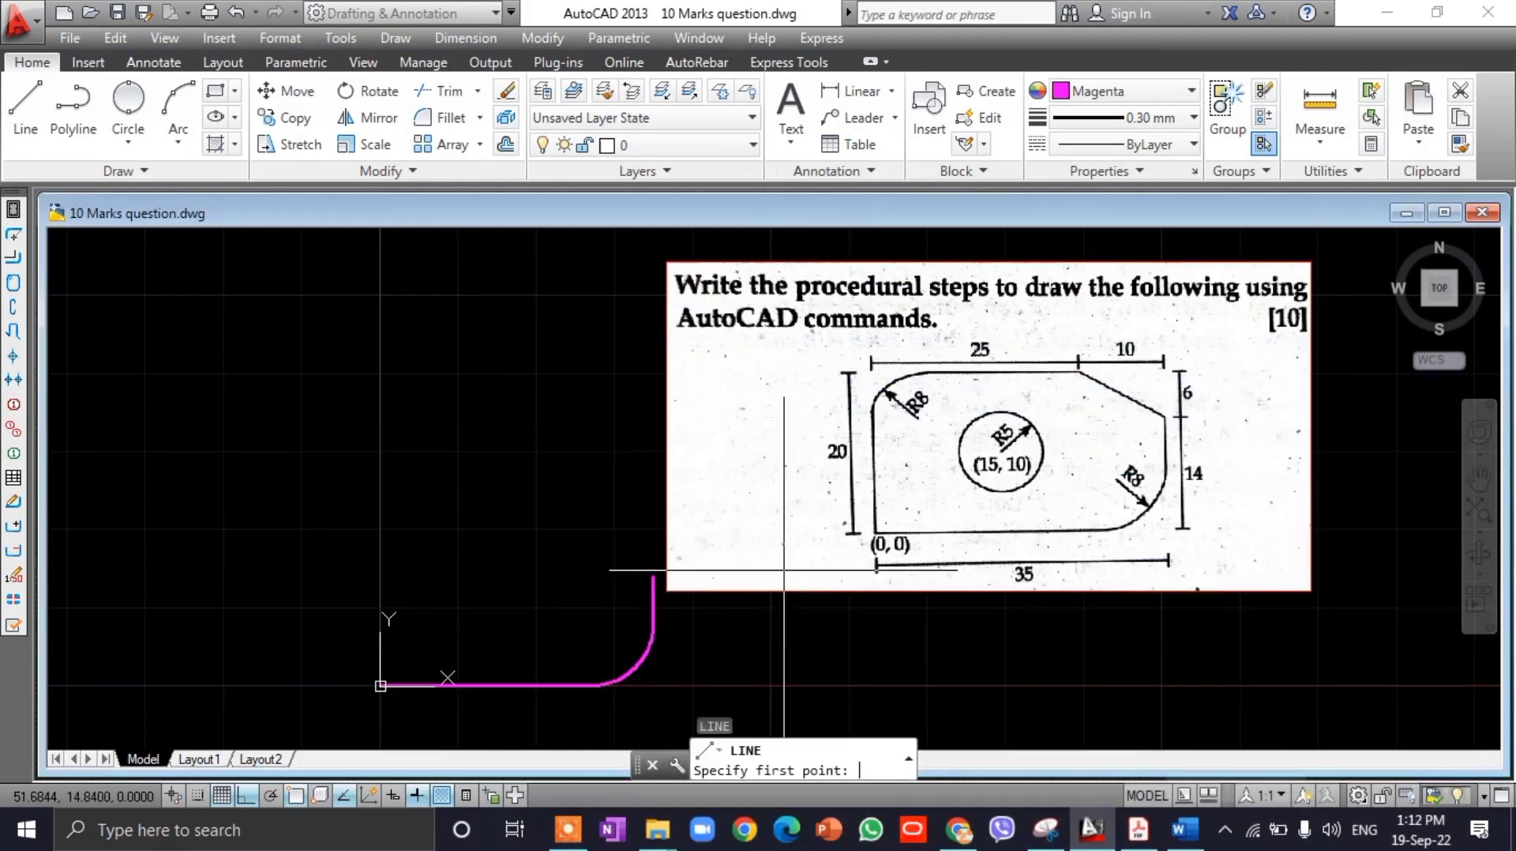
Step: From the arc's top end, draw the @-10,6 chamfer edge, a 25-unit top and a 20-unit left side
{"action": "left_click", "coordinate": [652, 576]}
{"action": "type", "text": "@-10,6"}
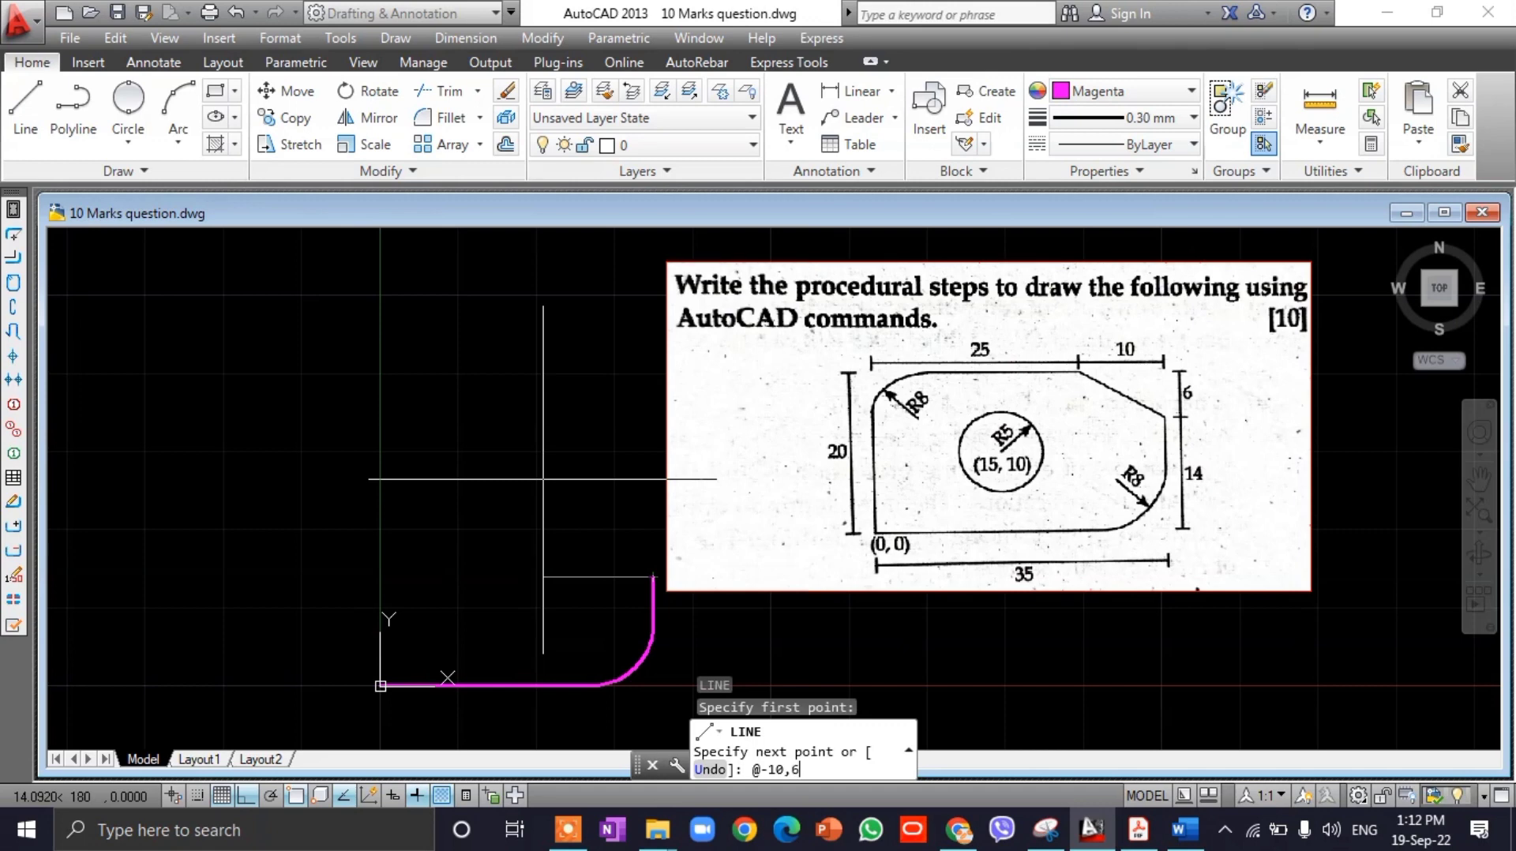
{"action": "key", "text": "Return"}
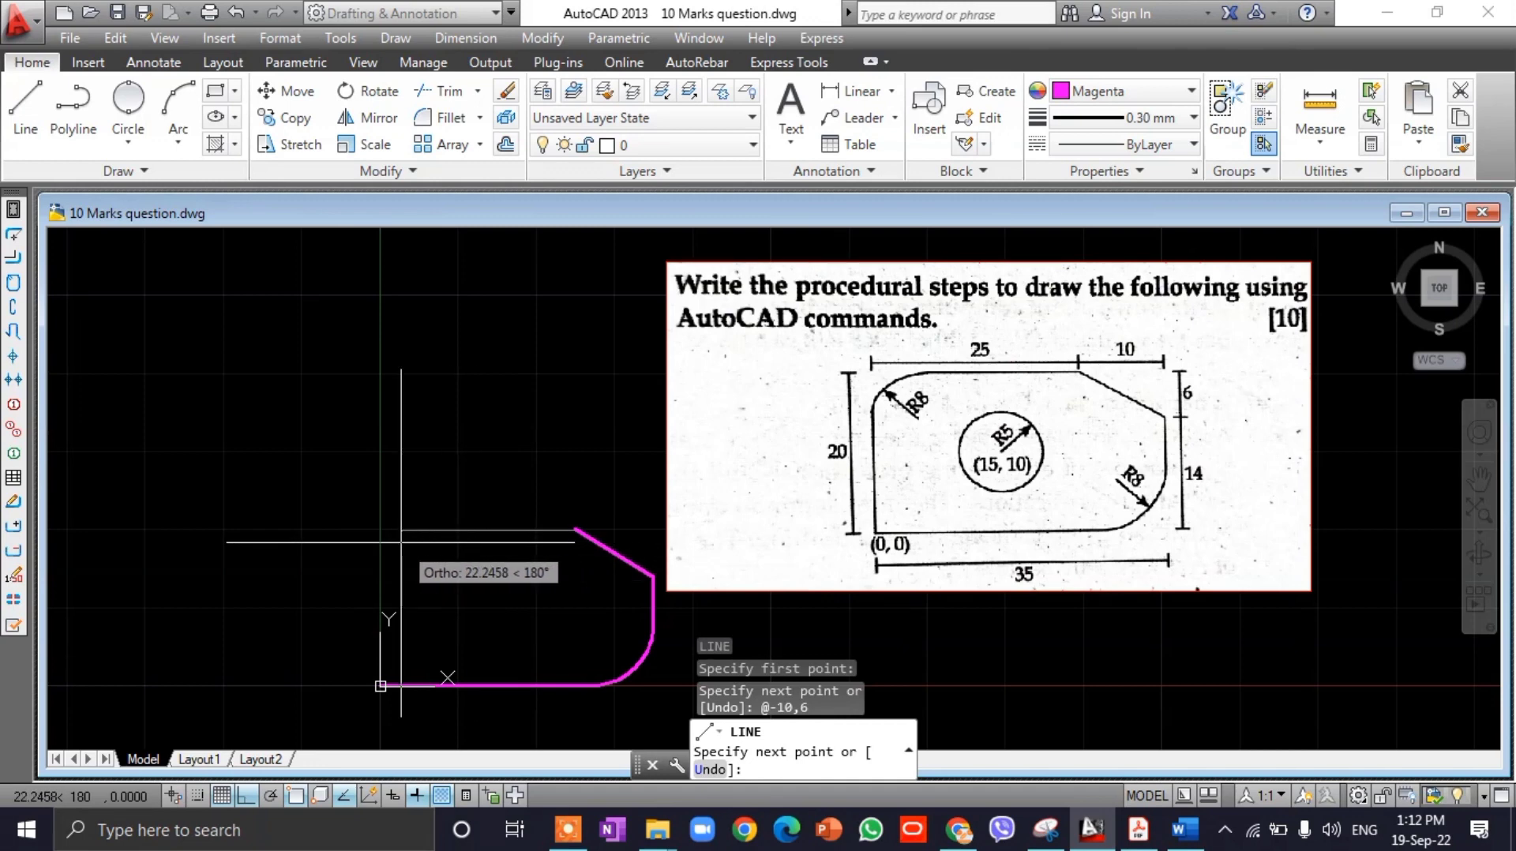
{"action": "type", "text": "25"}
{"action": "key", "text": "Return"}
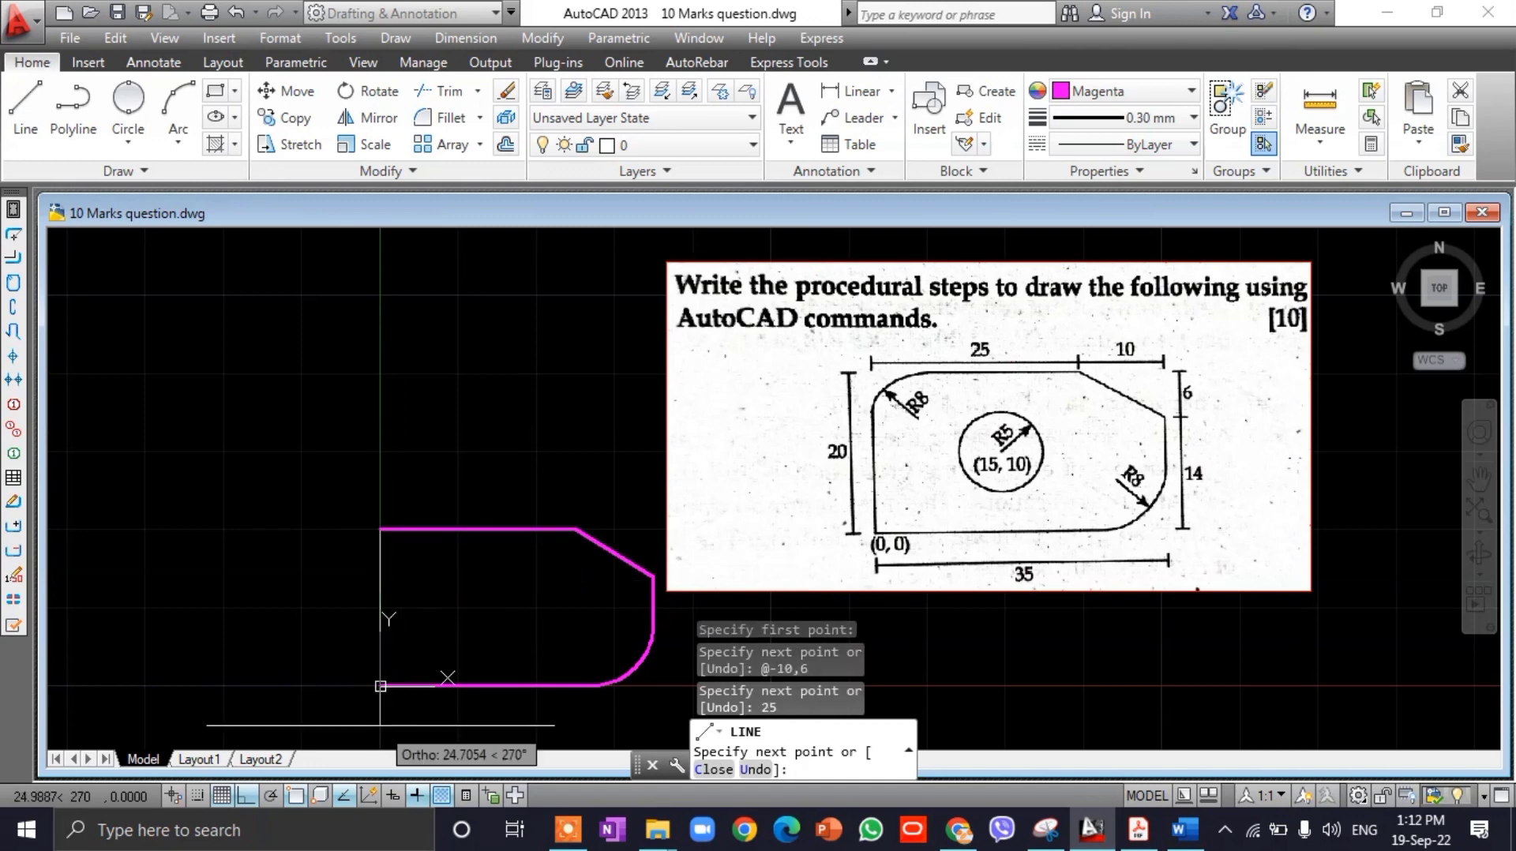
{"action": "type", "text": "20"}
{"action": "key", "text": "Return"}
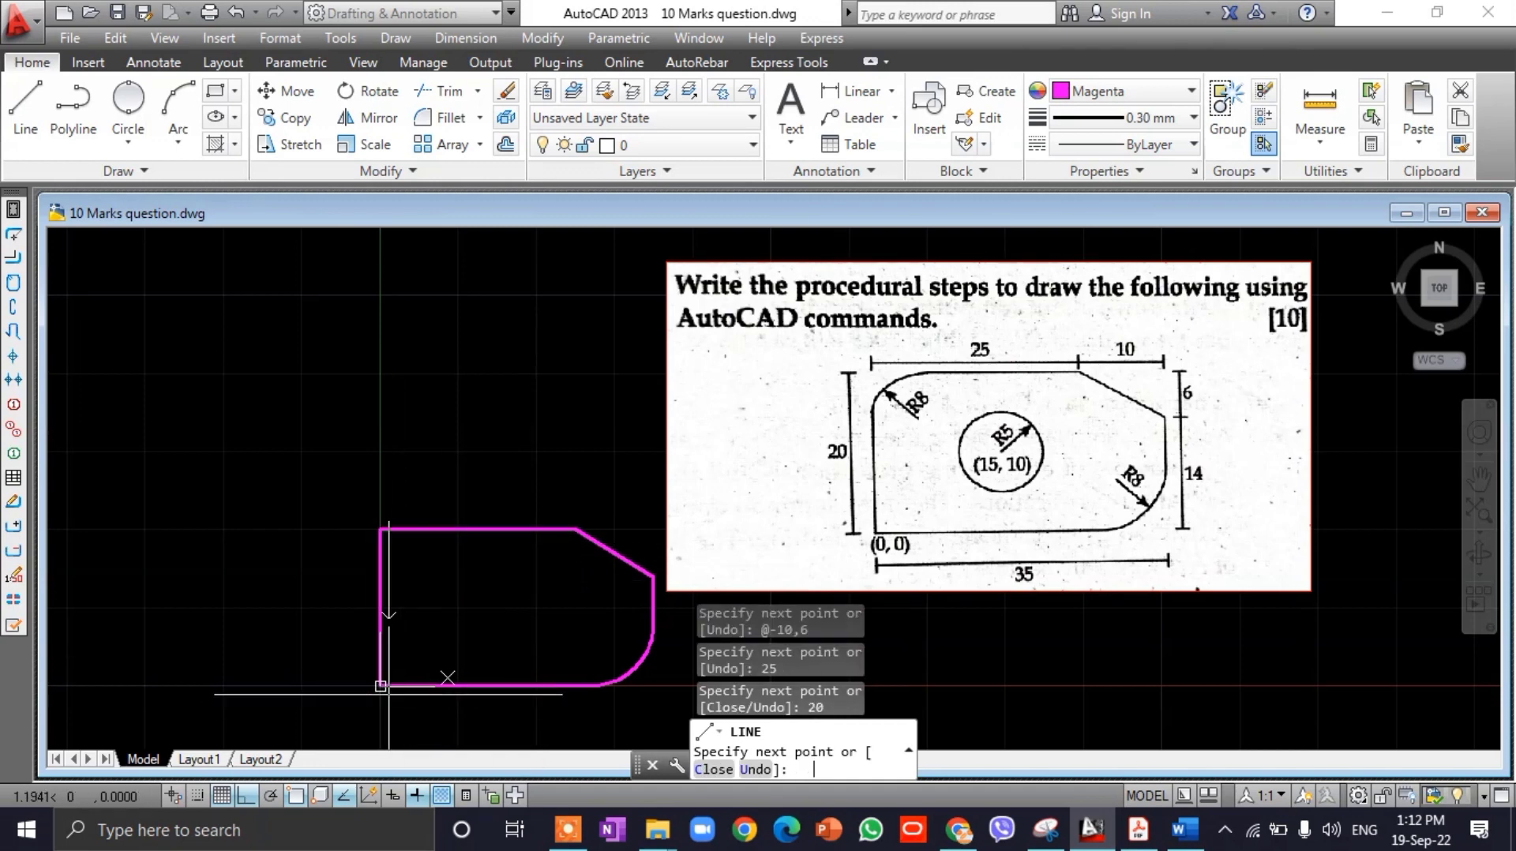
Step: Pan the drawing and check the Word steps before returning to AutoCAD
{"action": "middle_click_drag", "start_coordinate": [546, 487], "coordinate": [666, 406]}
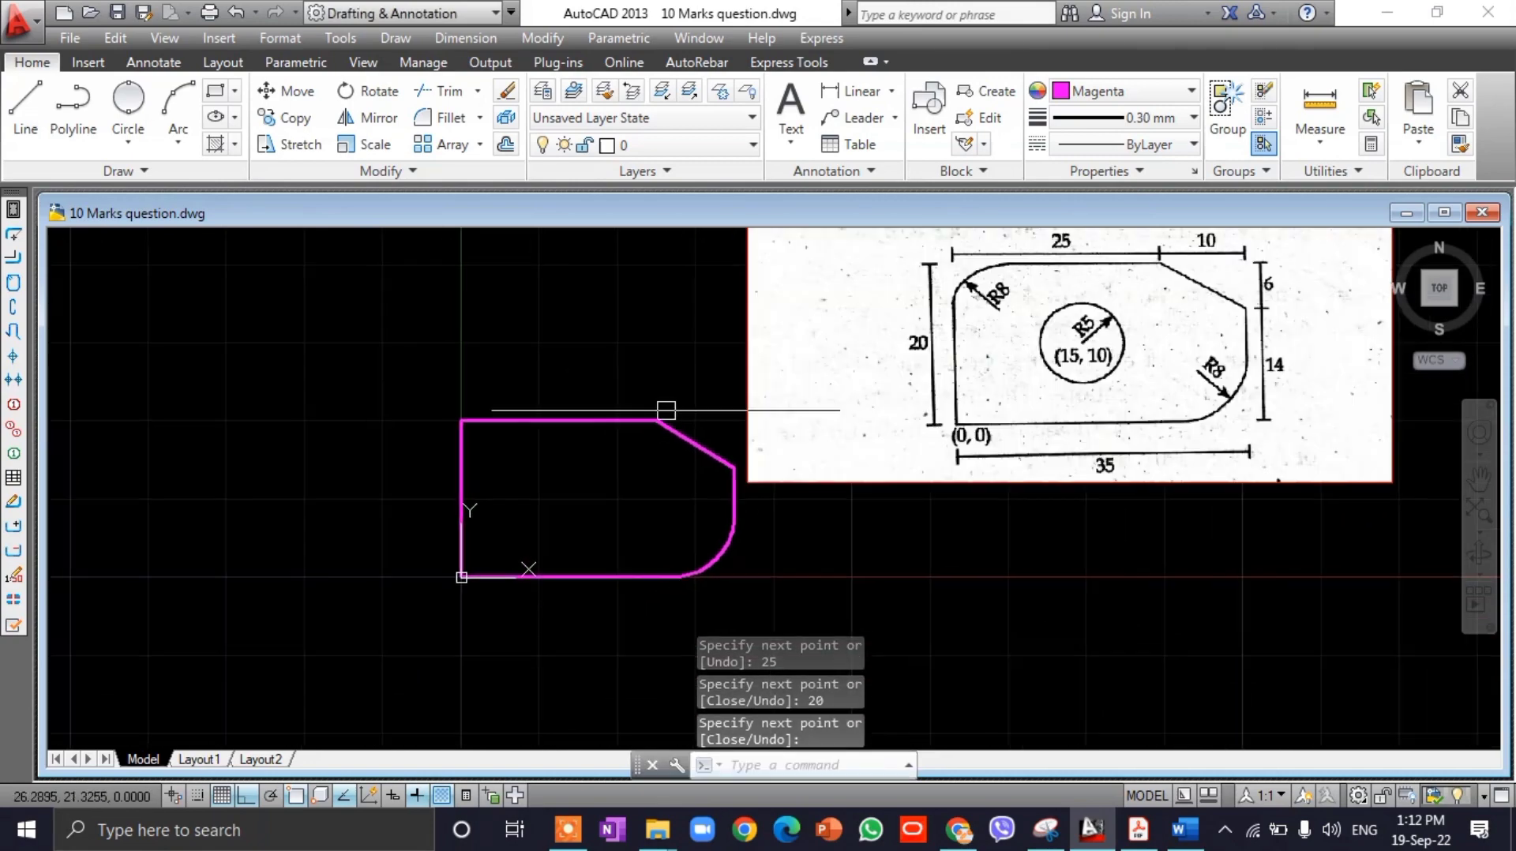
{"action": "left_click", "coordinate": [1184, 829]}
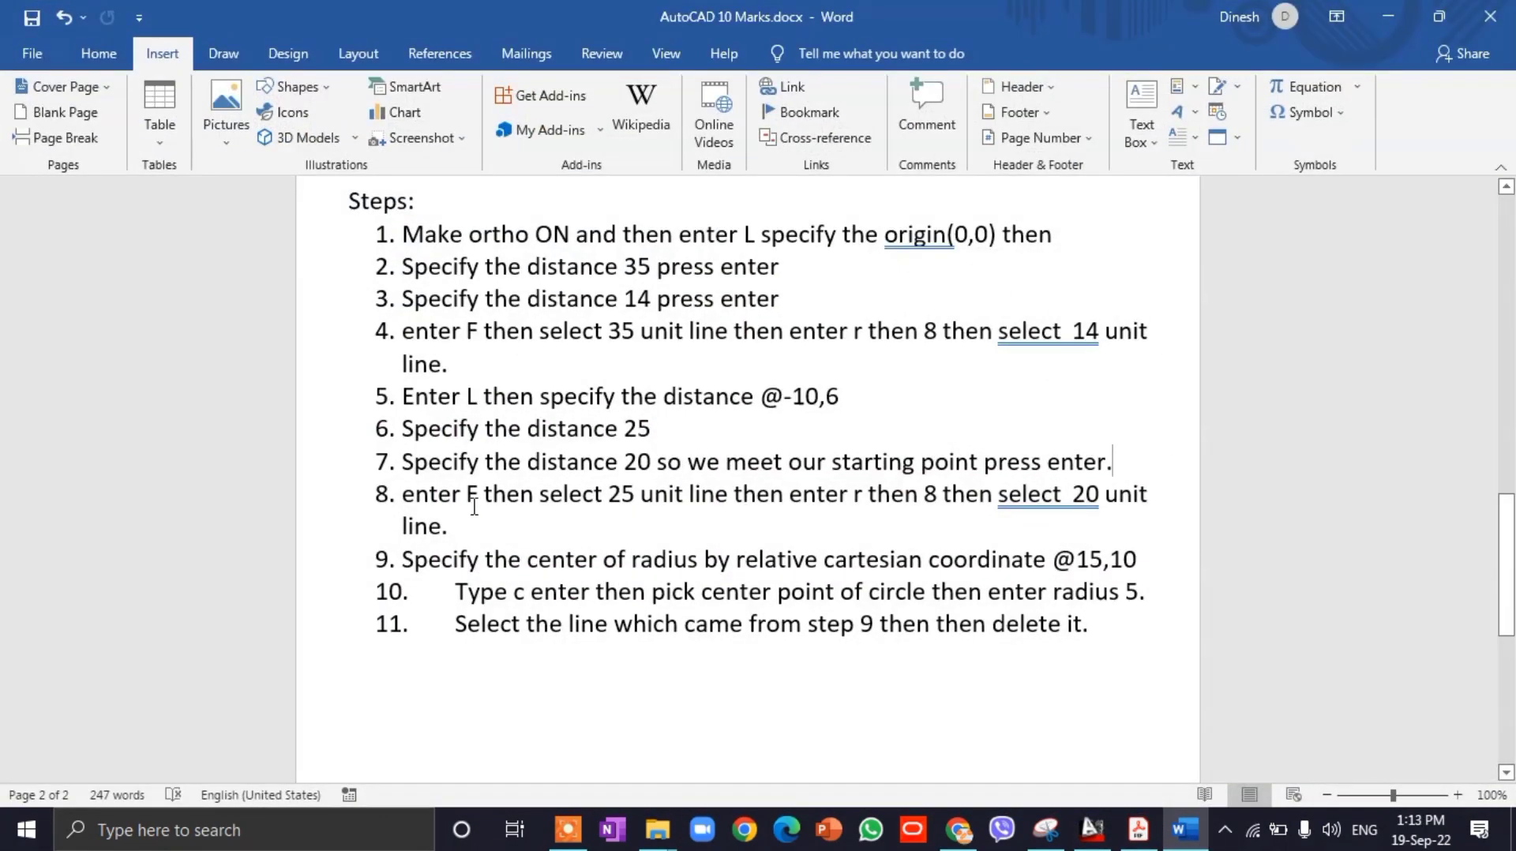
{"action": "left_click", "coordinate": [1183, 831]}
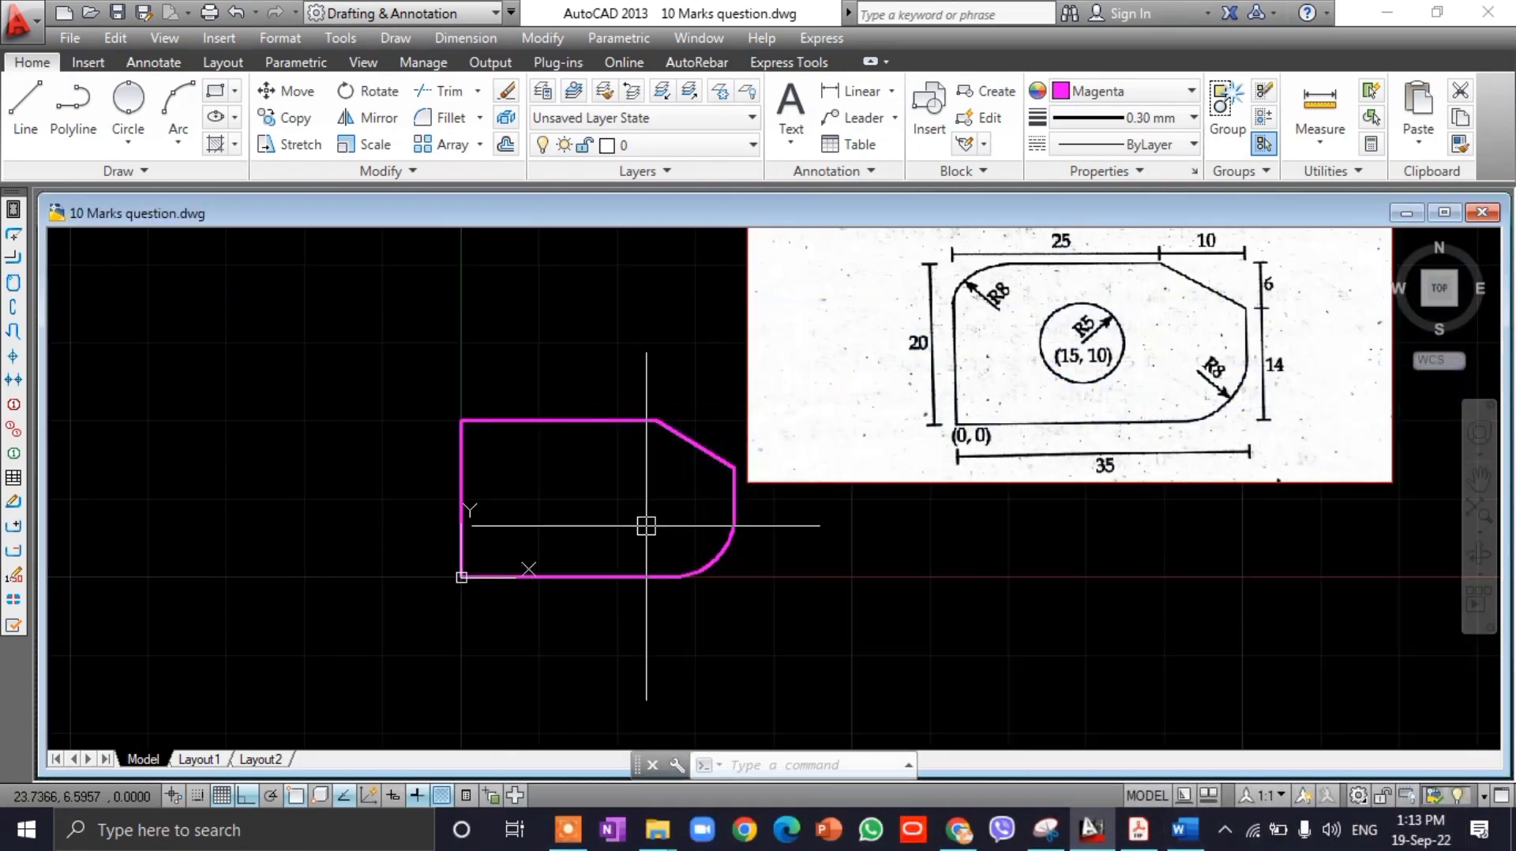
Step: Fillet the top edge and left edge with radius 8
{"action": "type", "text": "fillet"}
{"action": "key", "text": "Return"}
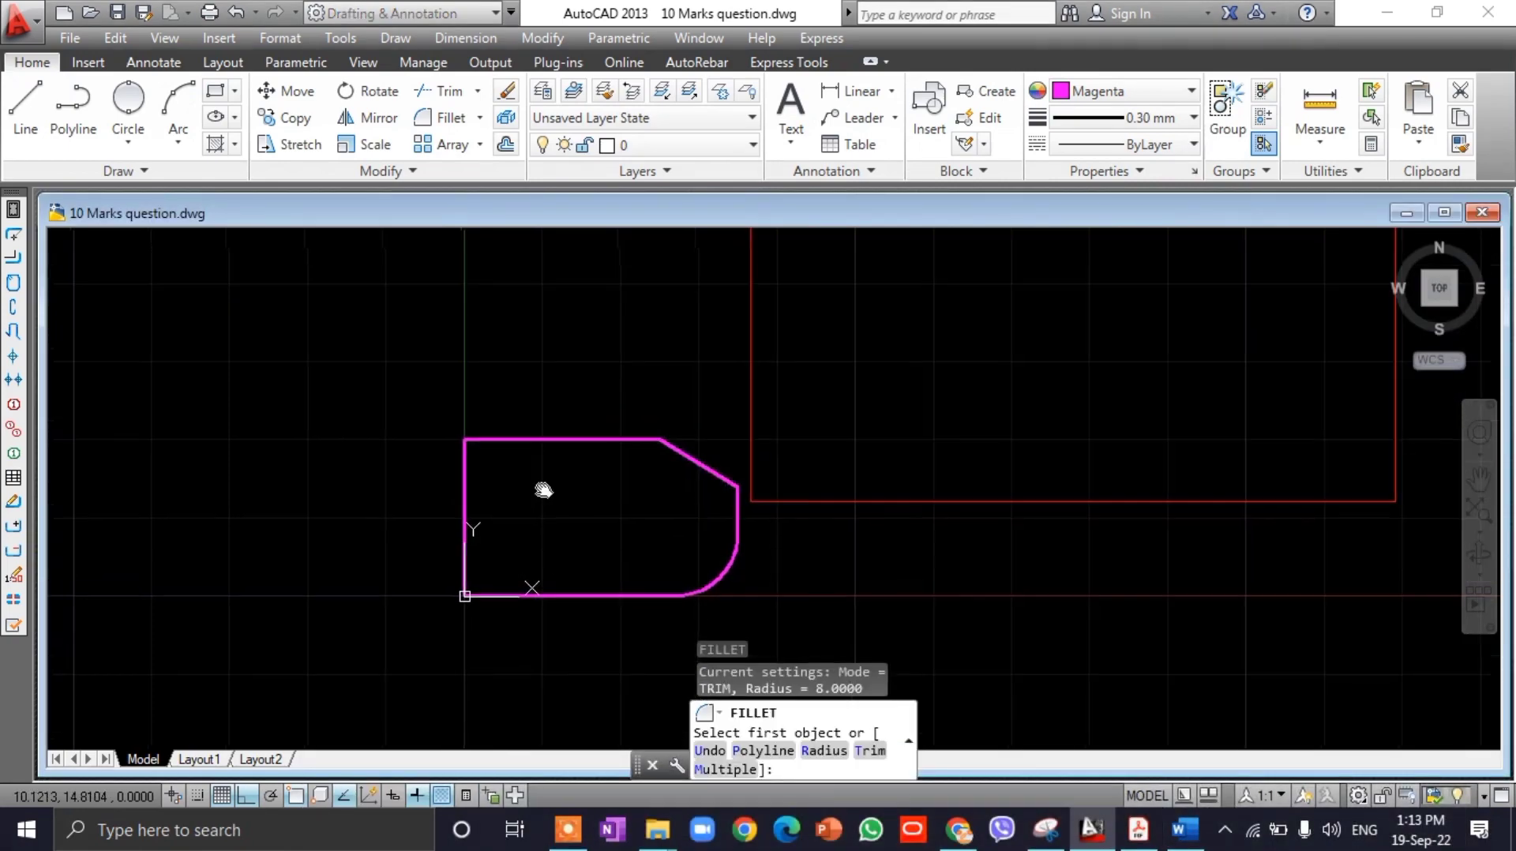
{"action": "middle_click_drag", "start_coordinate": [540, 489], "coordinate": [544, 547]}
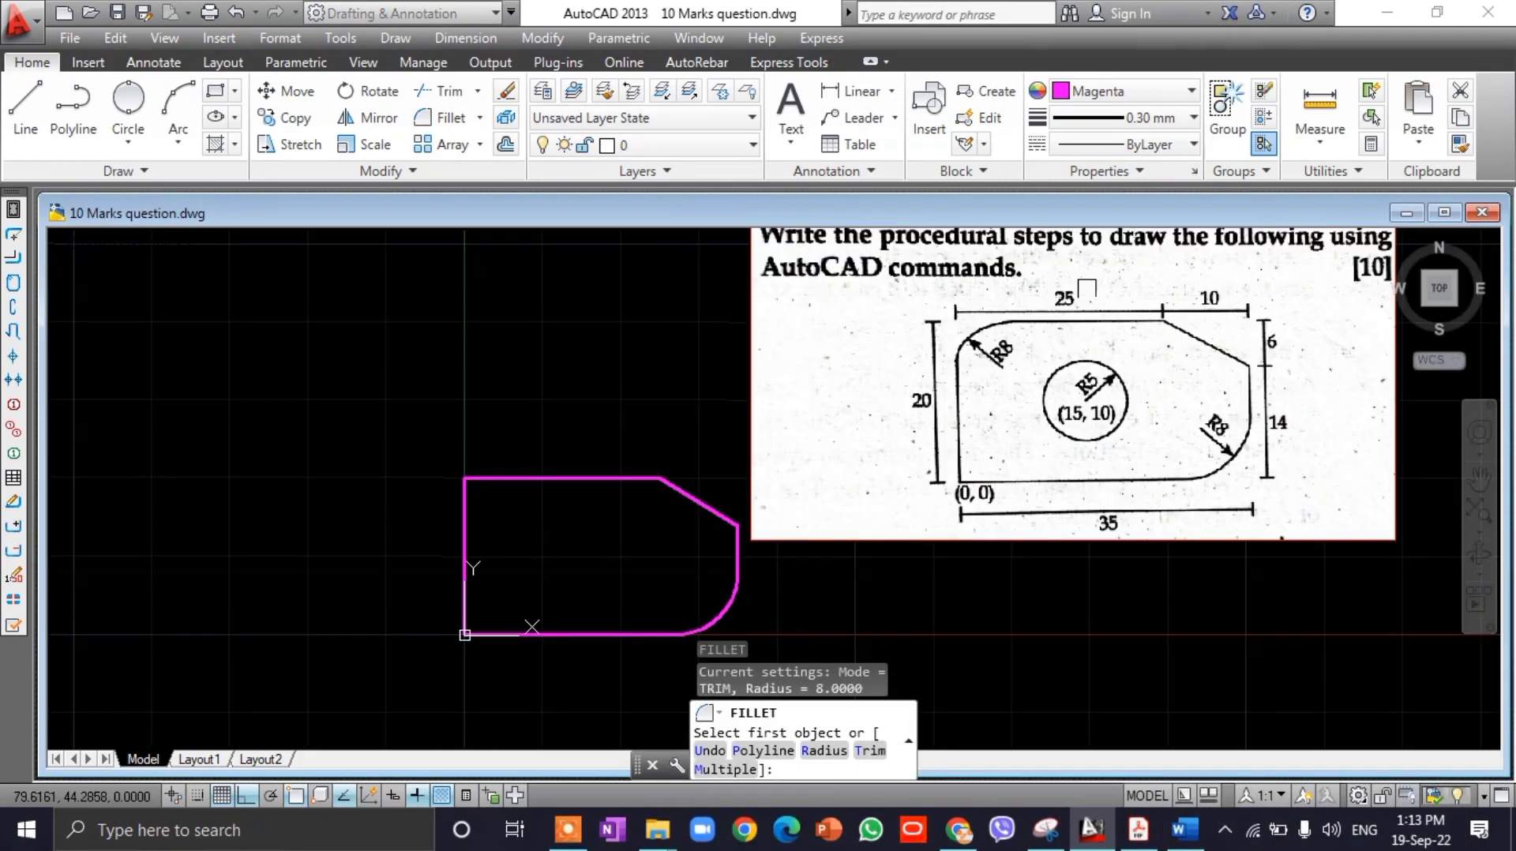
{"action": "left_click", "coordinate": [562, 476]}
{"action": "type", "text": "r"}
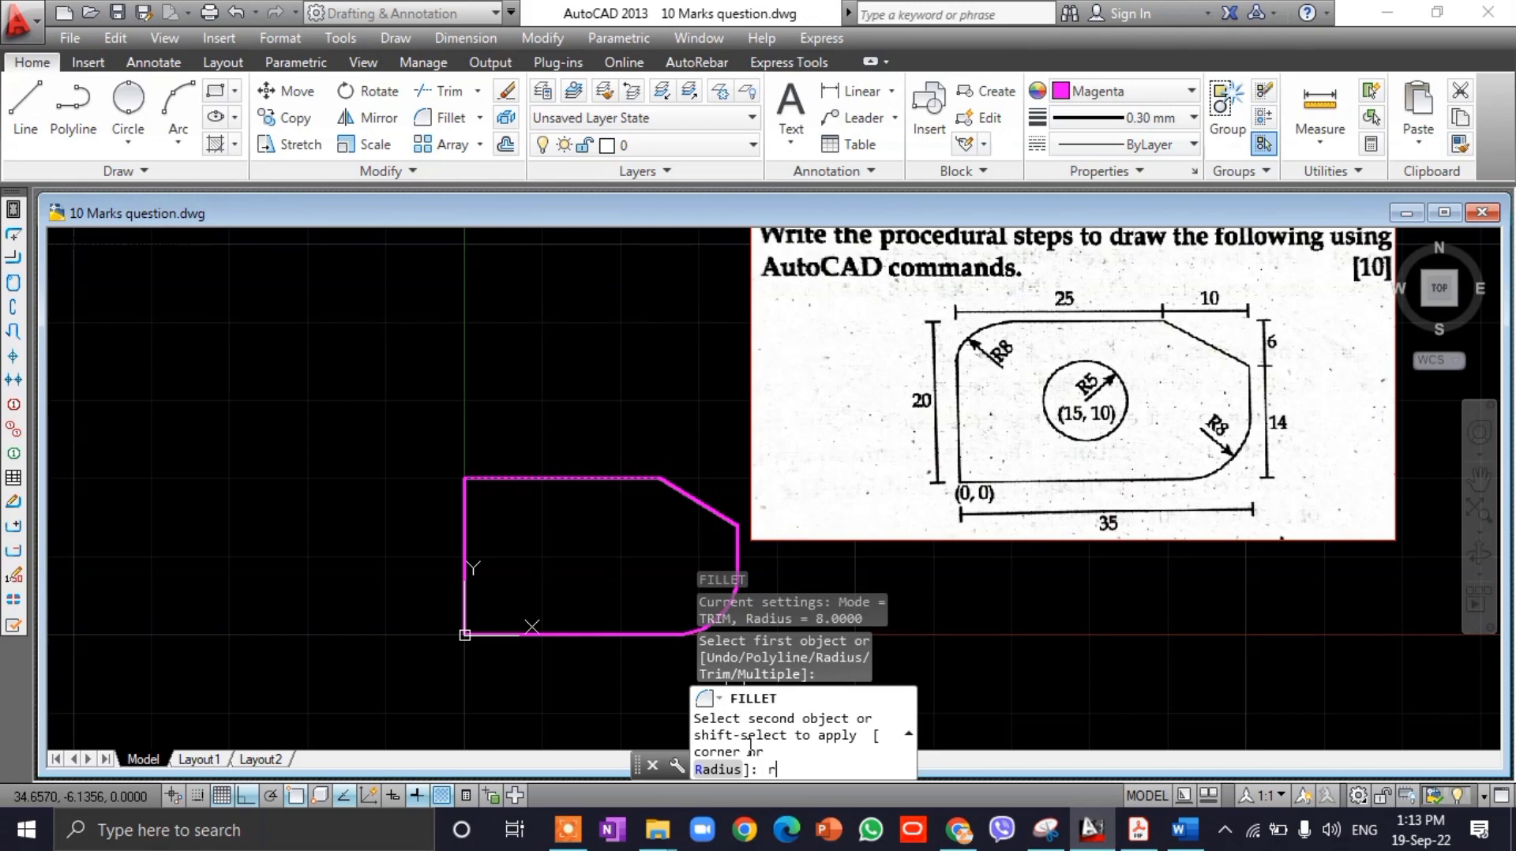
{"action": "key", "text": "Return"}
{"action": "type", "text": "8"}
{"action": "key", "text": "Return"}
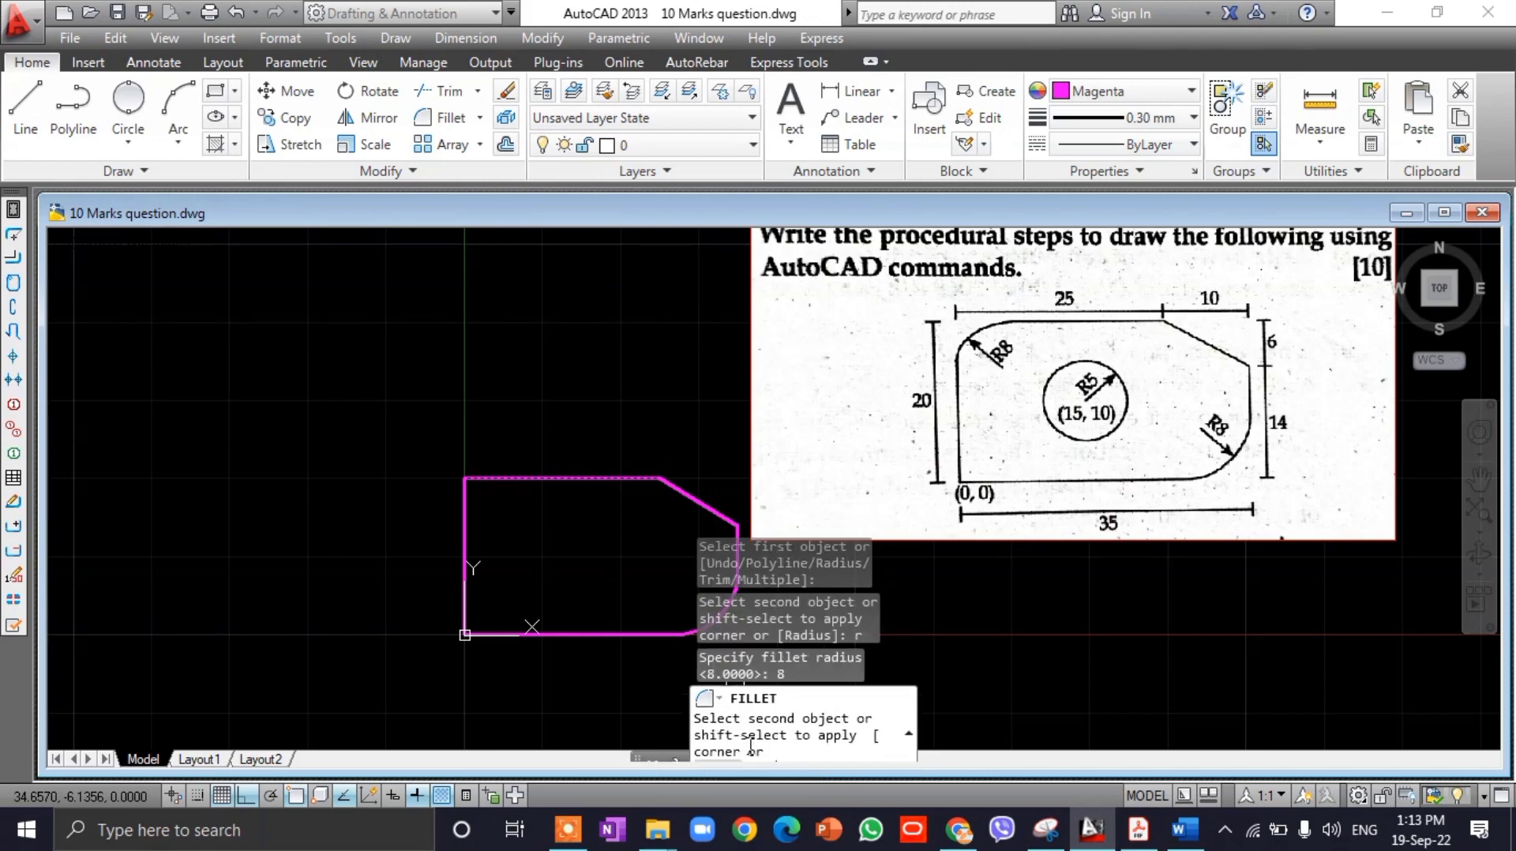
{"action": "left_click", "coordinate": [465, 505]}
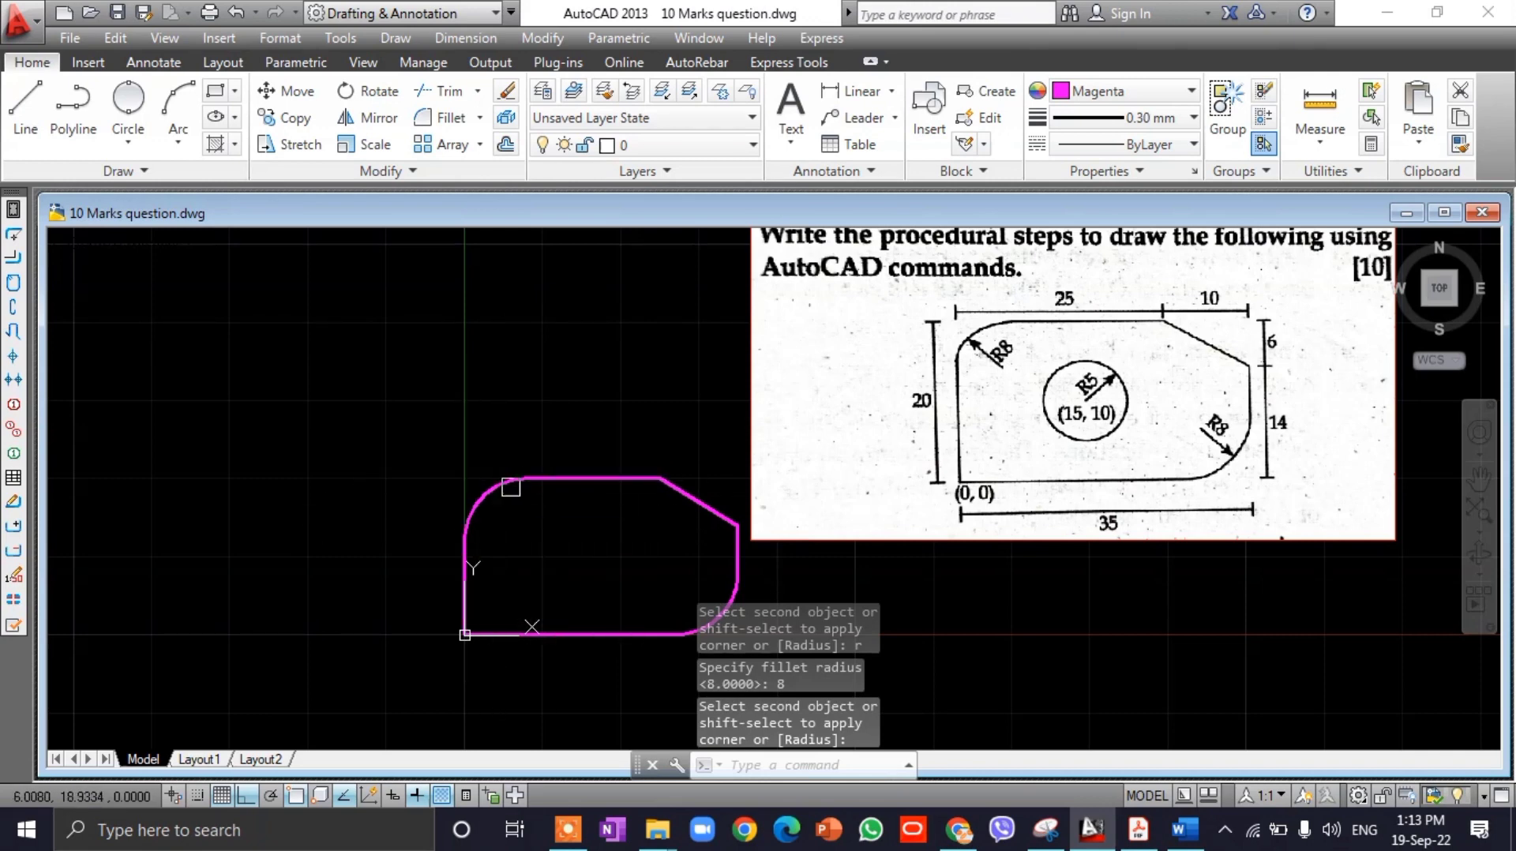
Step: Pan and zoom around the drawing to inspect the reference circle
{"action": "middle_click_drag", "start_coordinate": [558, 551], "coordinate": [565, 507]}
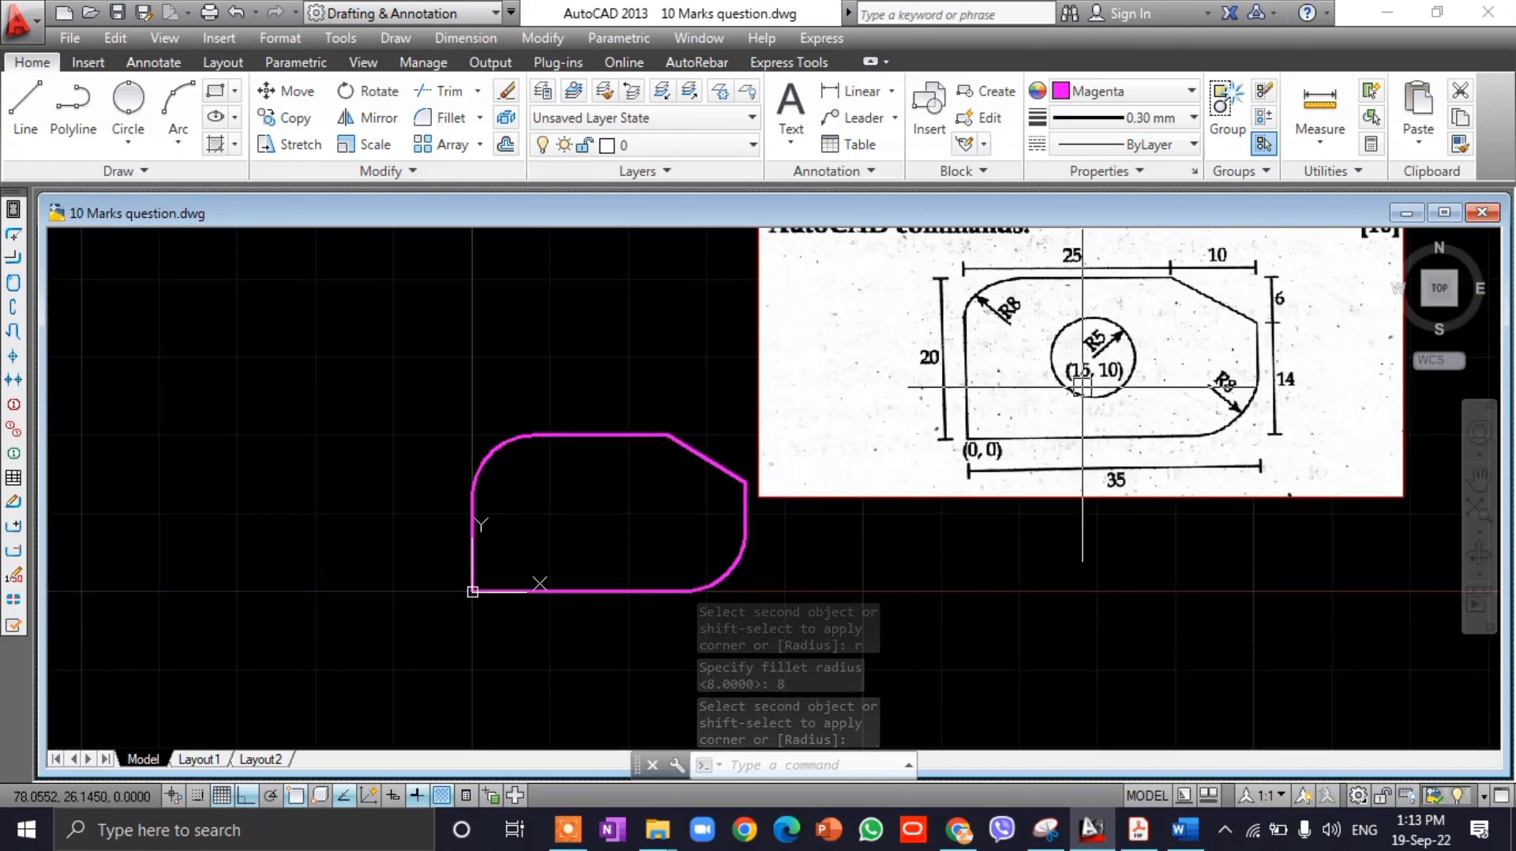
{"action": "scroll", "coordinate": [1090, 390], "scroll_direction": "up", "scroll_amount": 2}
{"action": "middle_click_drag", "start_coordinate": [1105, 379], "coordinate": [1092, 414]}
{"action": "key", "text": "Escape"}
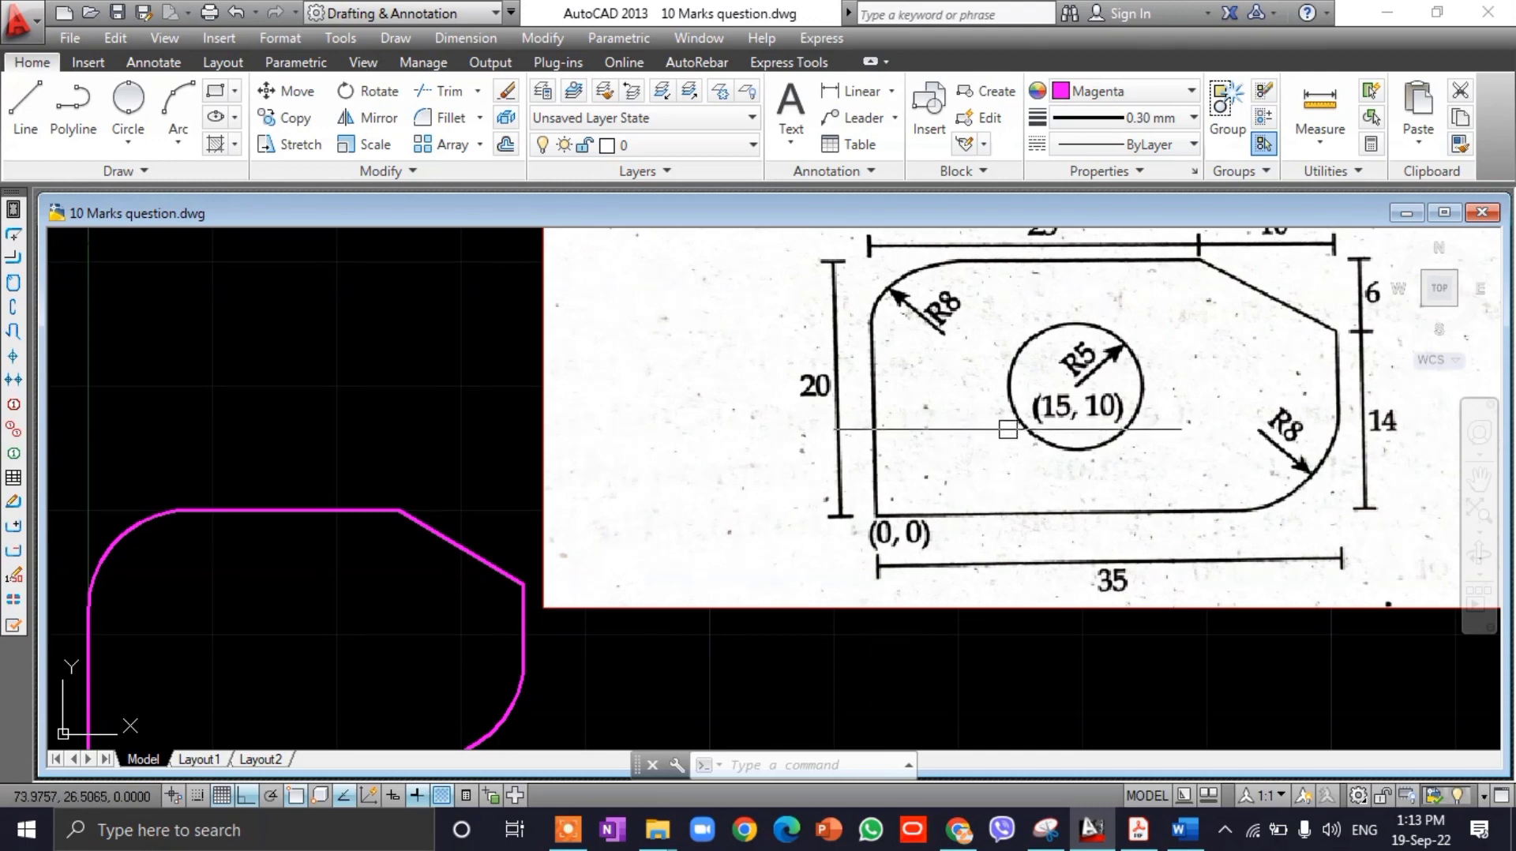
{"action": "scroll", "coordinate": [1098, 395], "scroll_direction": "down", "scroll_amount": 2}
{"action": "middle_click_drag", "start_coordinate": [711, 438], "coordinate": [719, 401]}
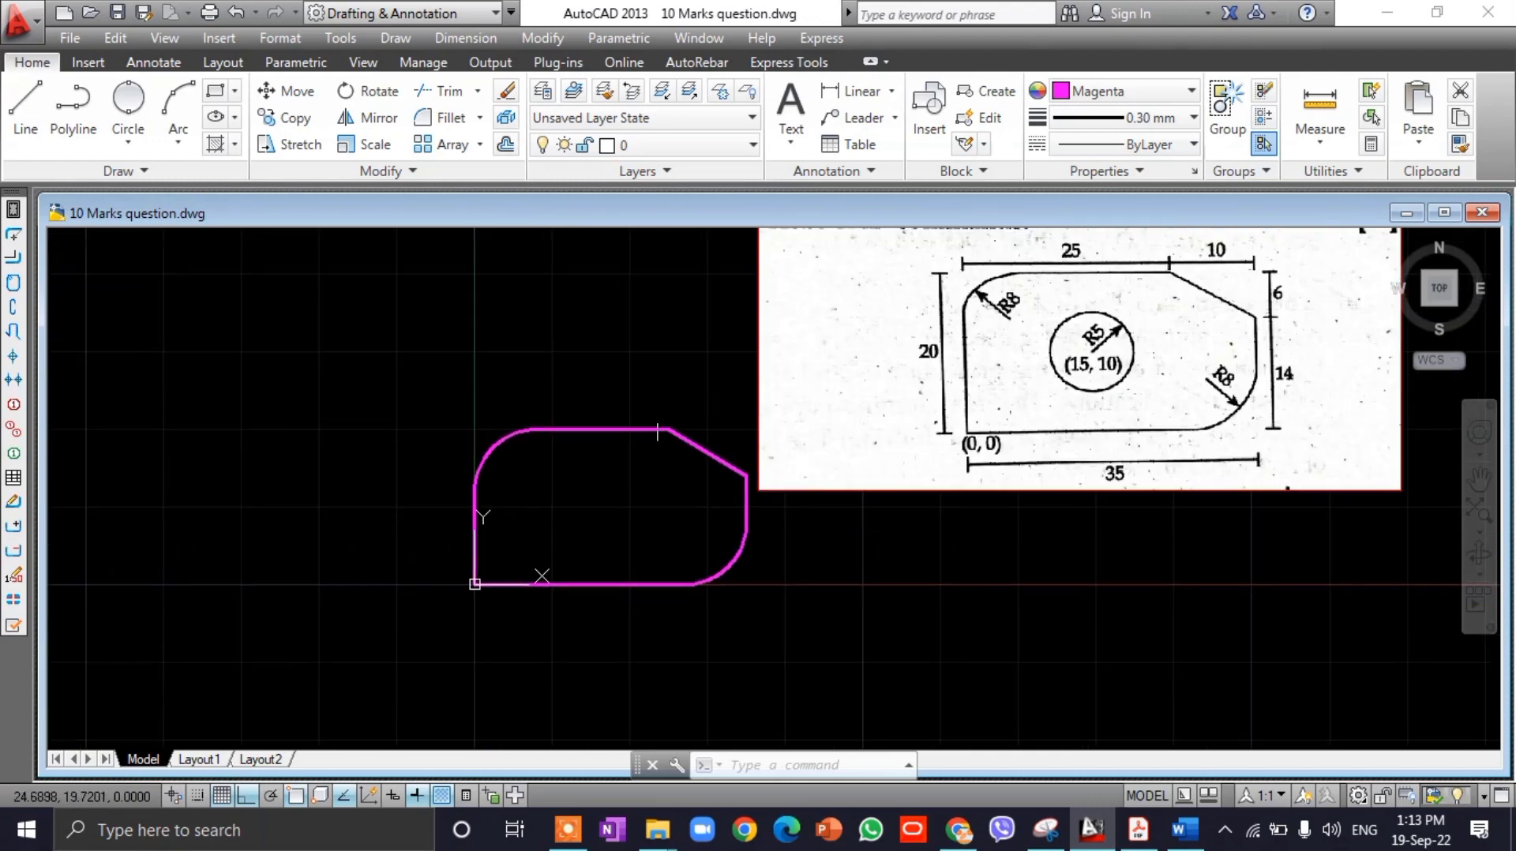
{"action": "type", "text": "L"}
{"action": "key", "text": "Return"}
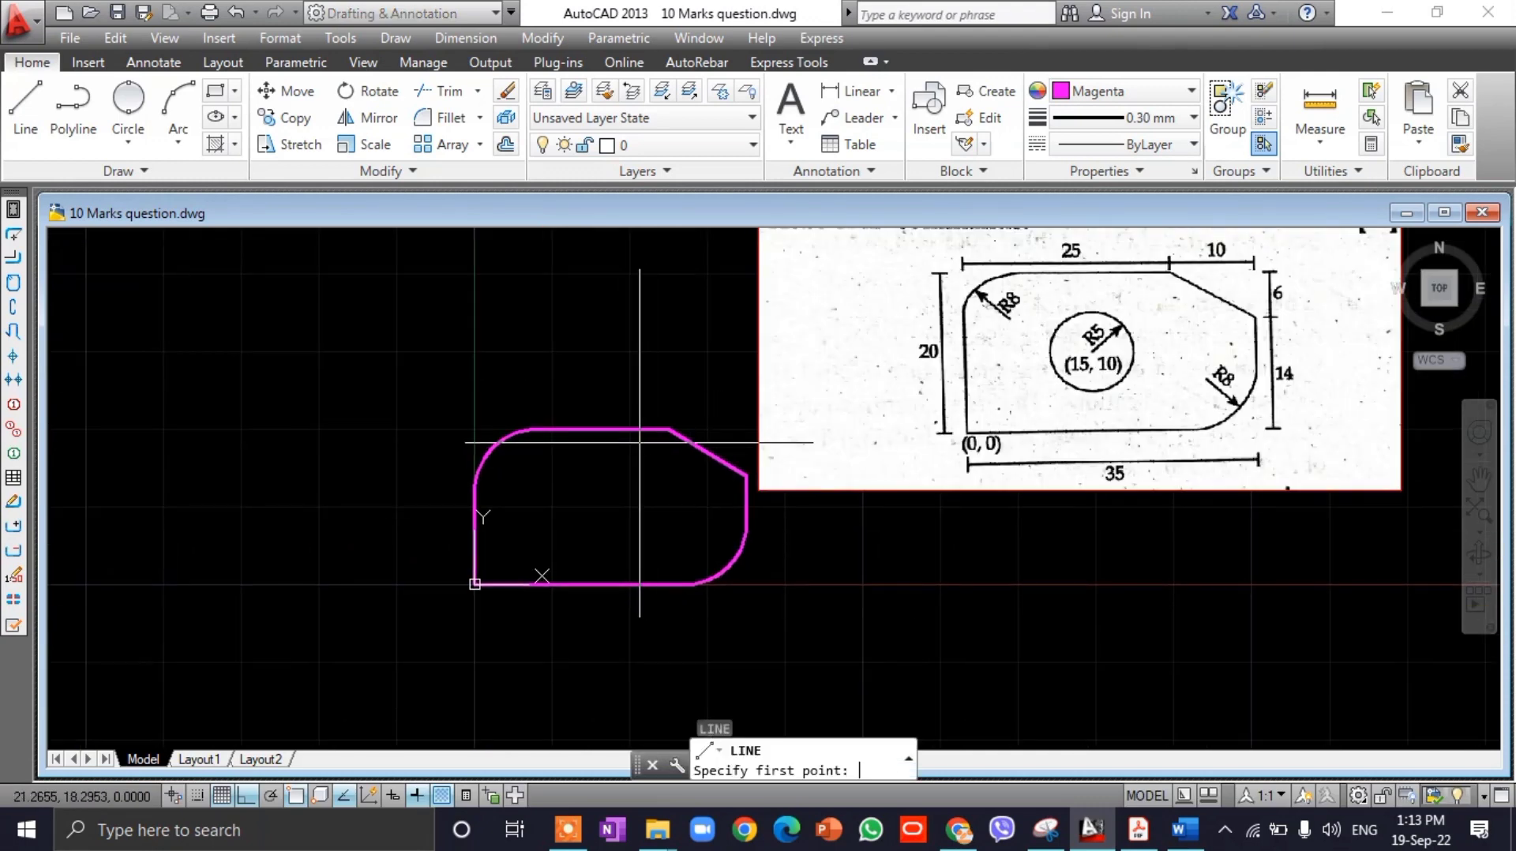
{"action": "left_click", "coordinate": [474, 584]}
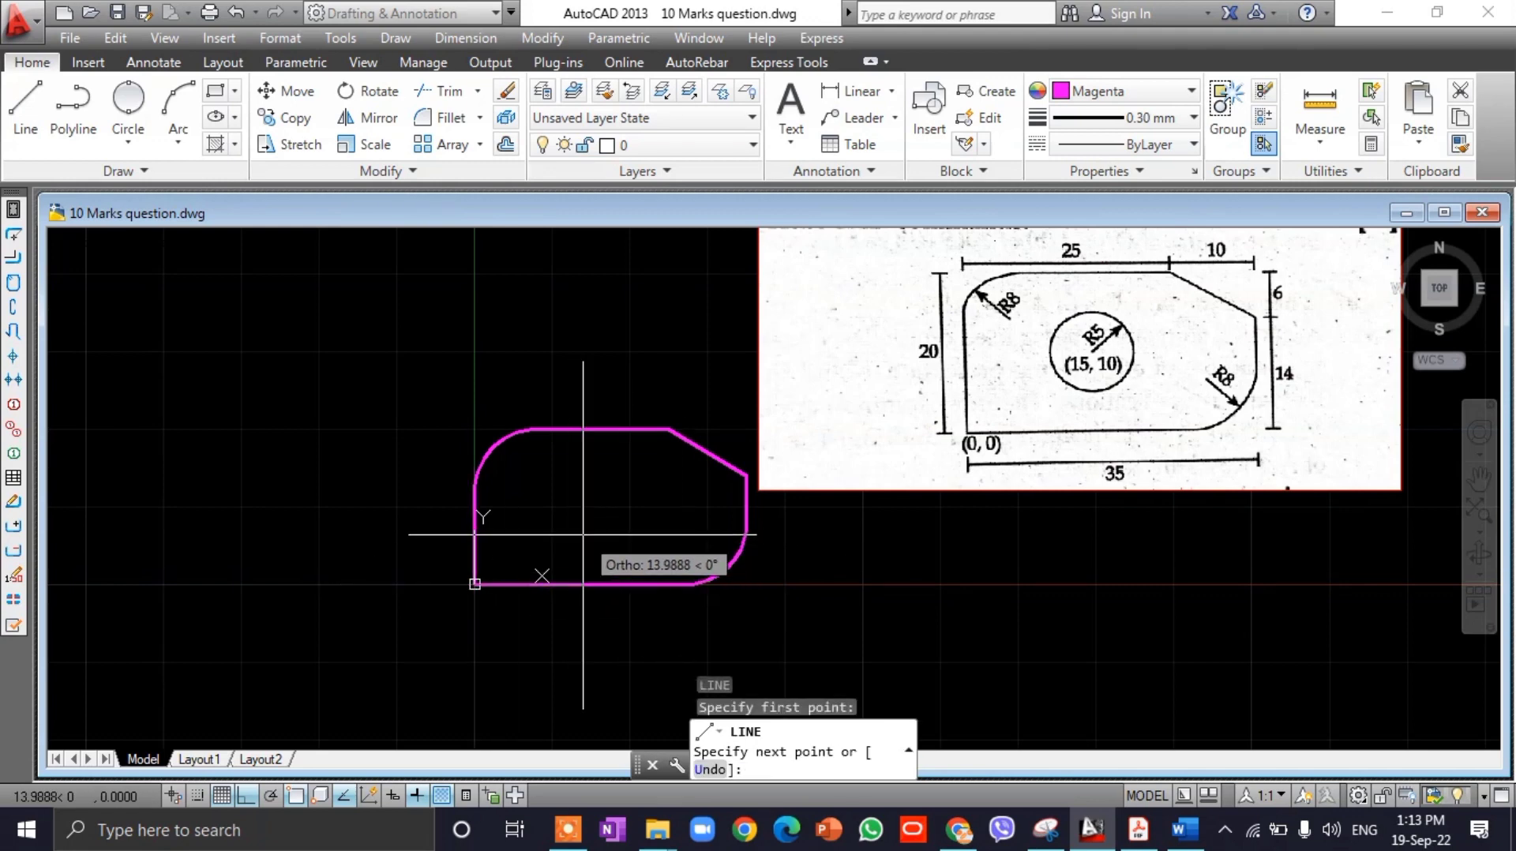
{"action": "type", "text": "@15,10"}
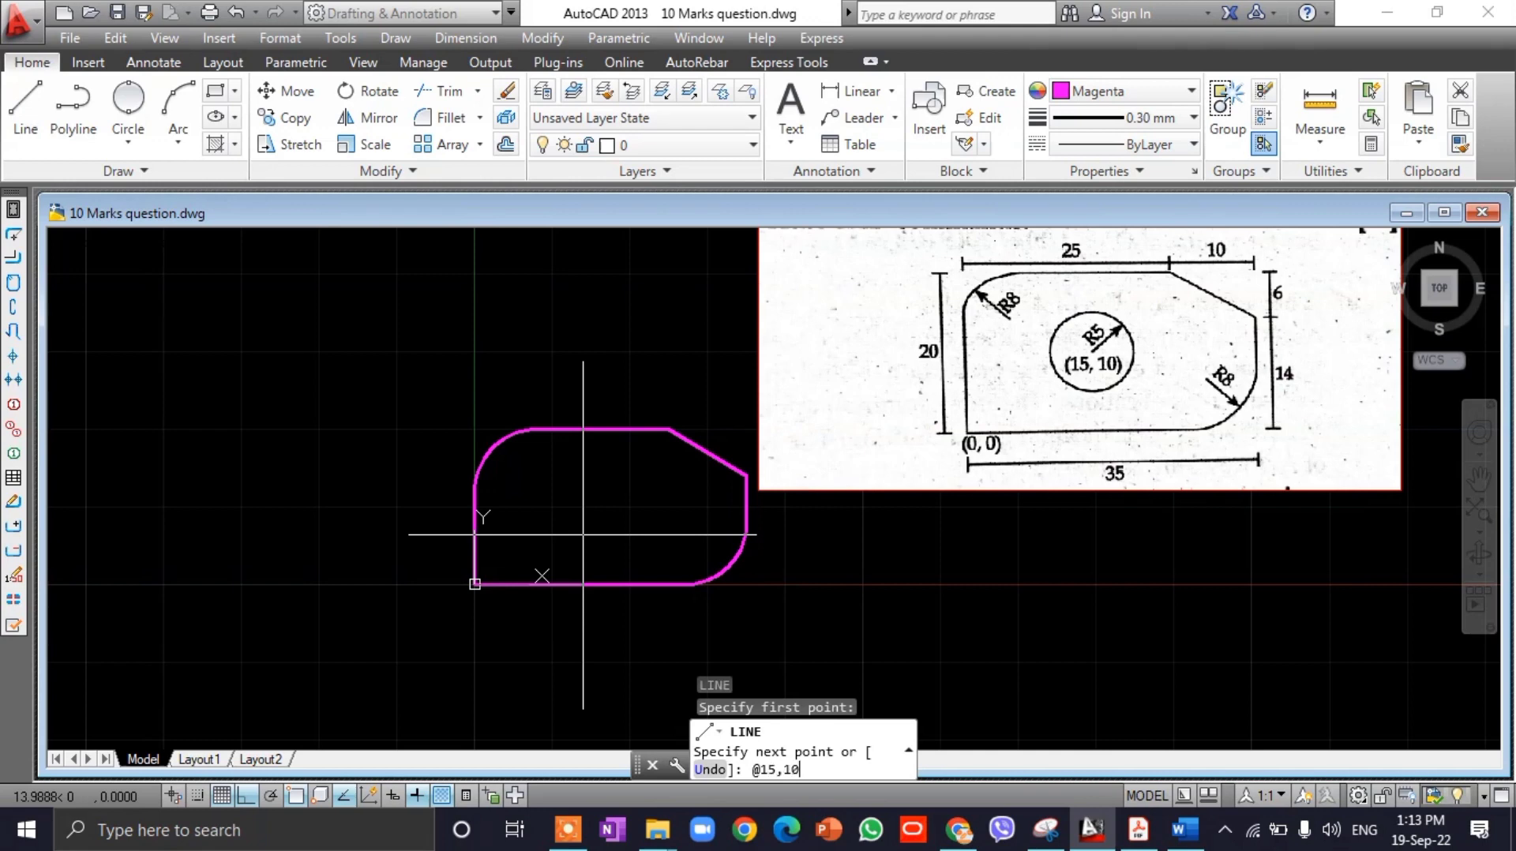
{"action": "key", "text": "Return"}
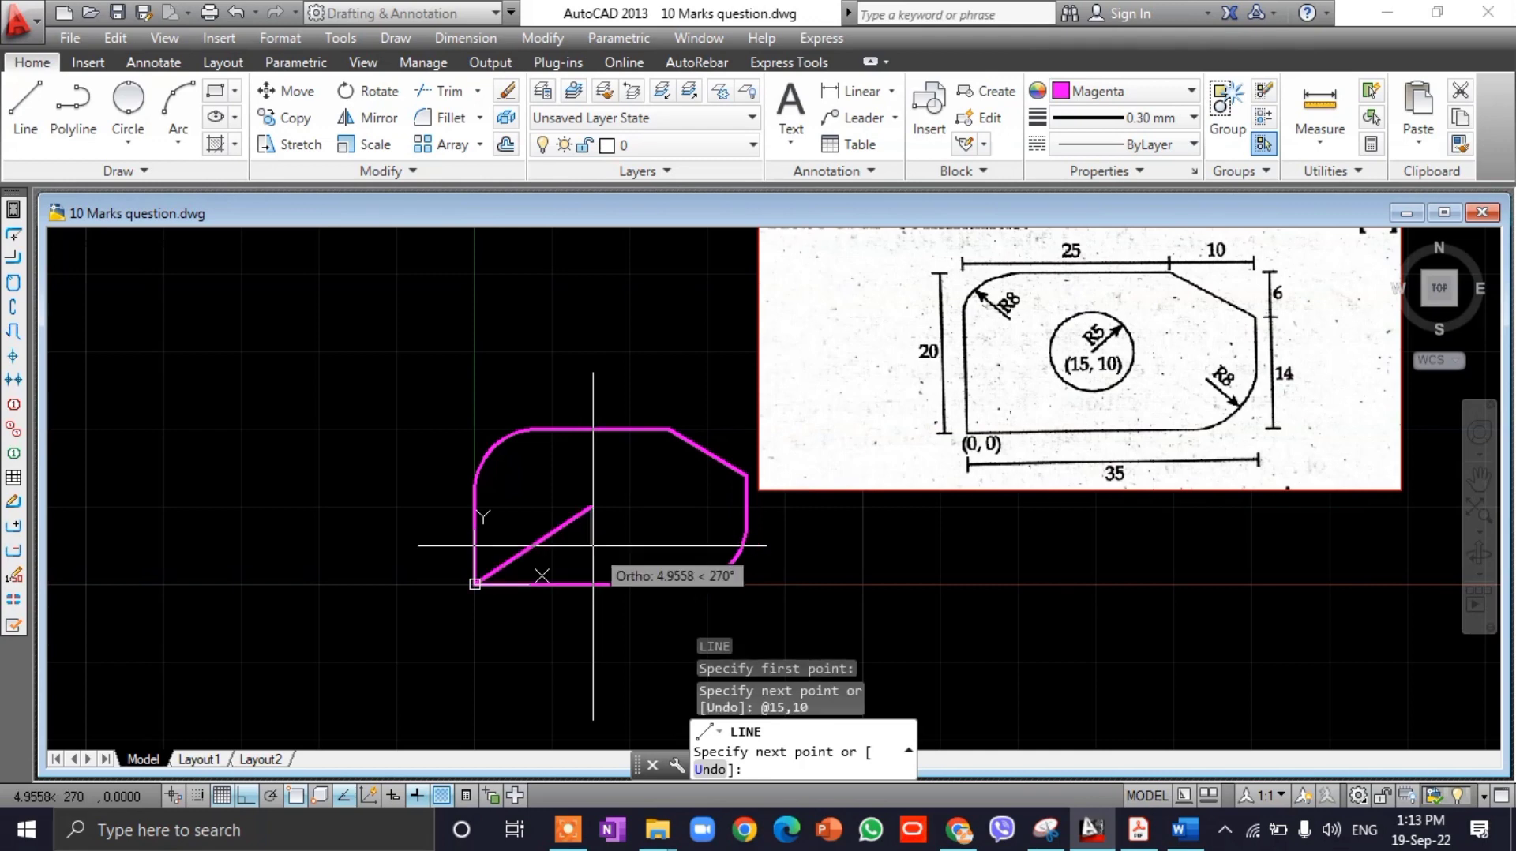
{"action": "key", "text": "Escape"}
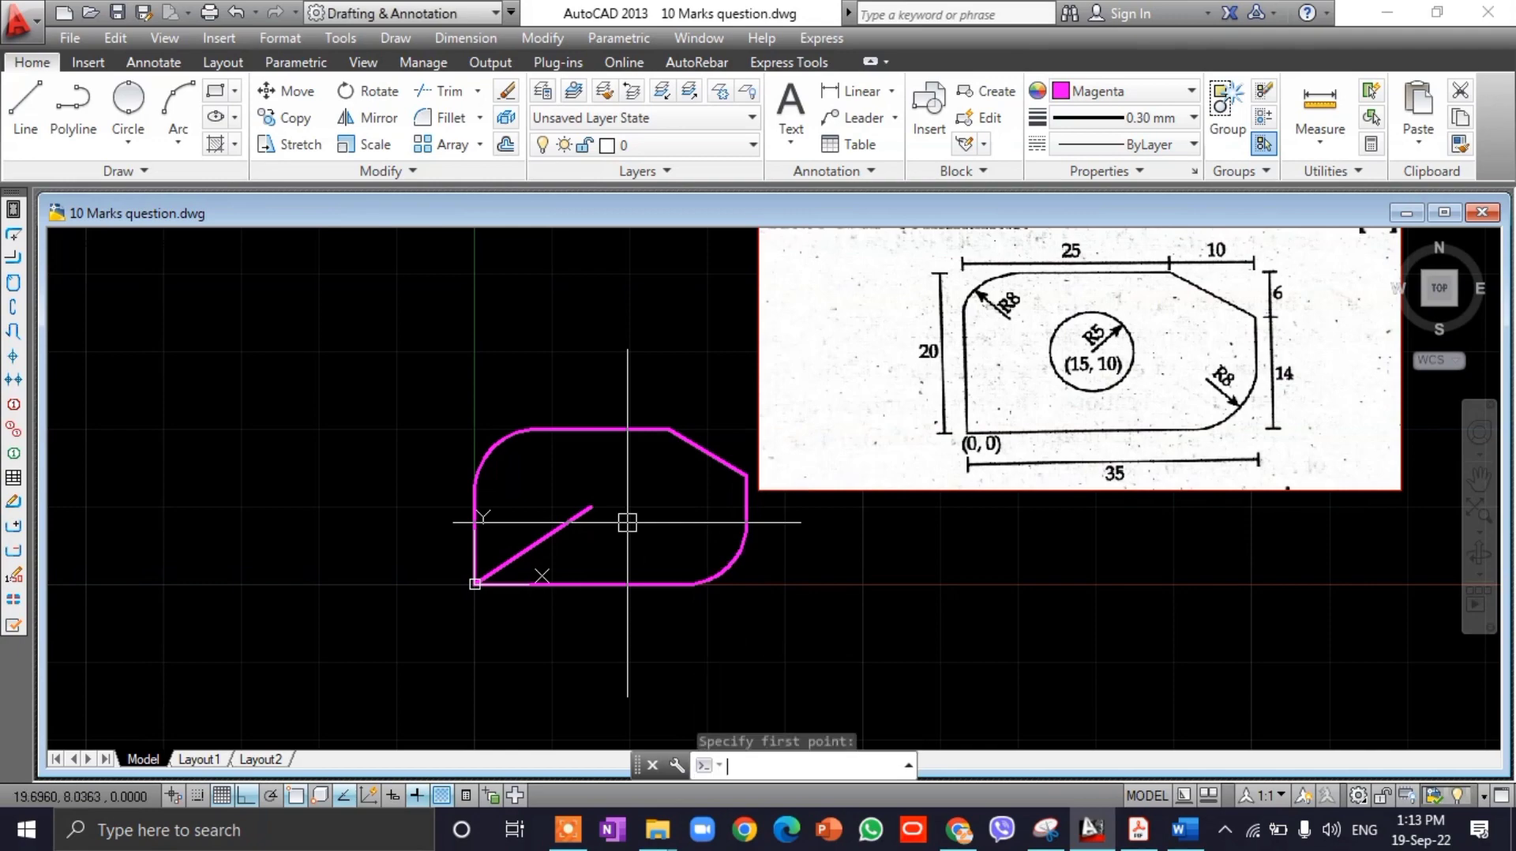
{"action": "left_click", "coordinate": [1184, 829]}
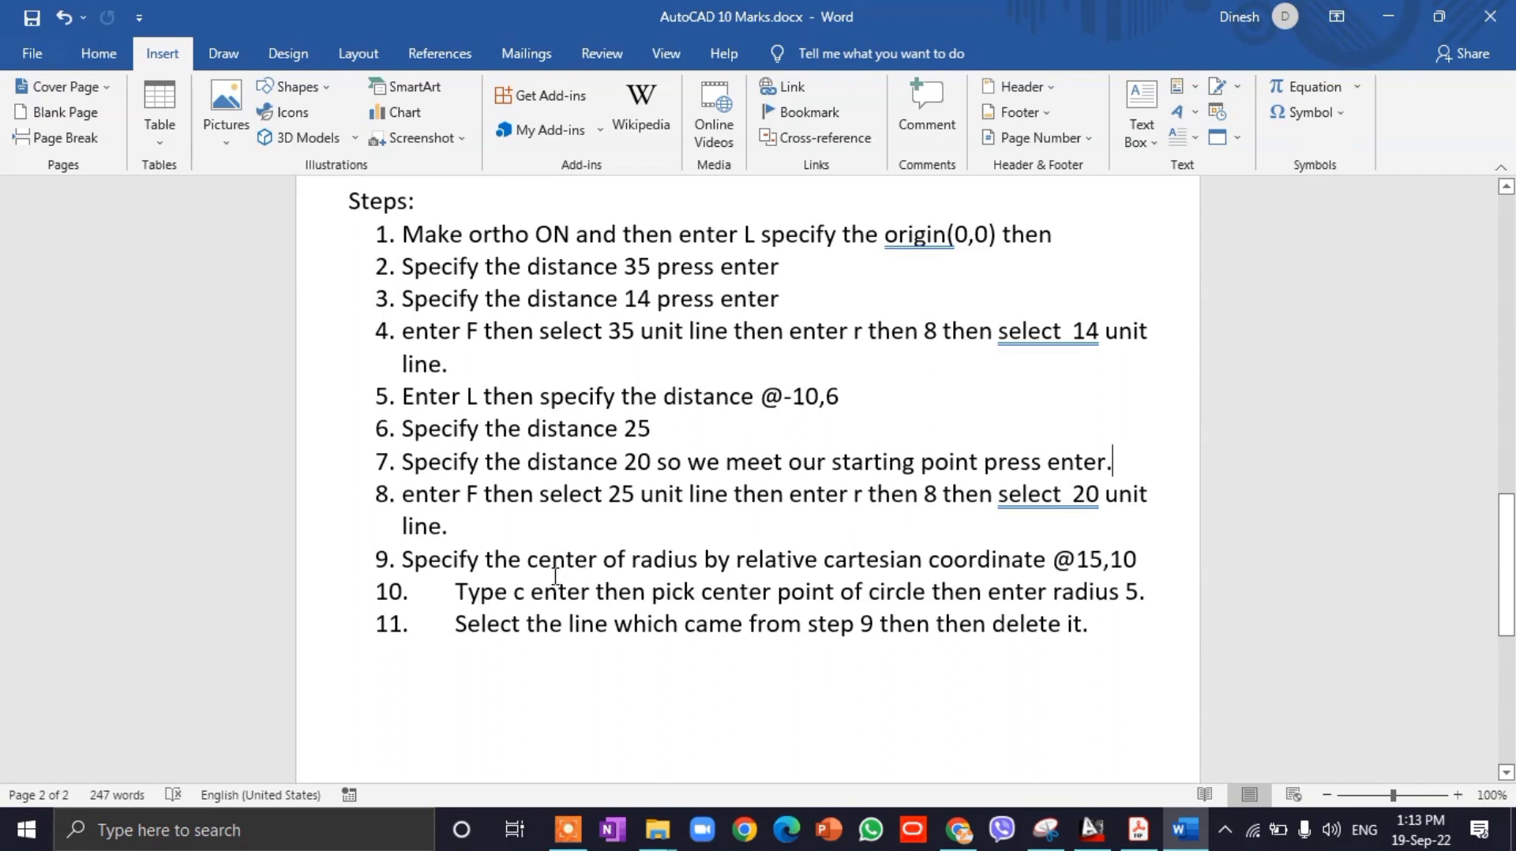
Step: Rewrite Word step 9 as 'Enter L then click on origin then specify…' with lowercase 'specify'
{"action": "left_click", "coordinate": [405, 565]}
{"action": "type", "text": "c"}
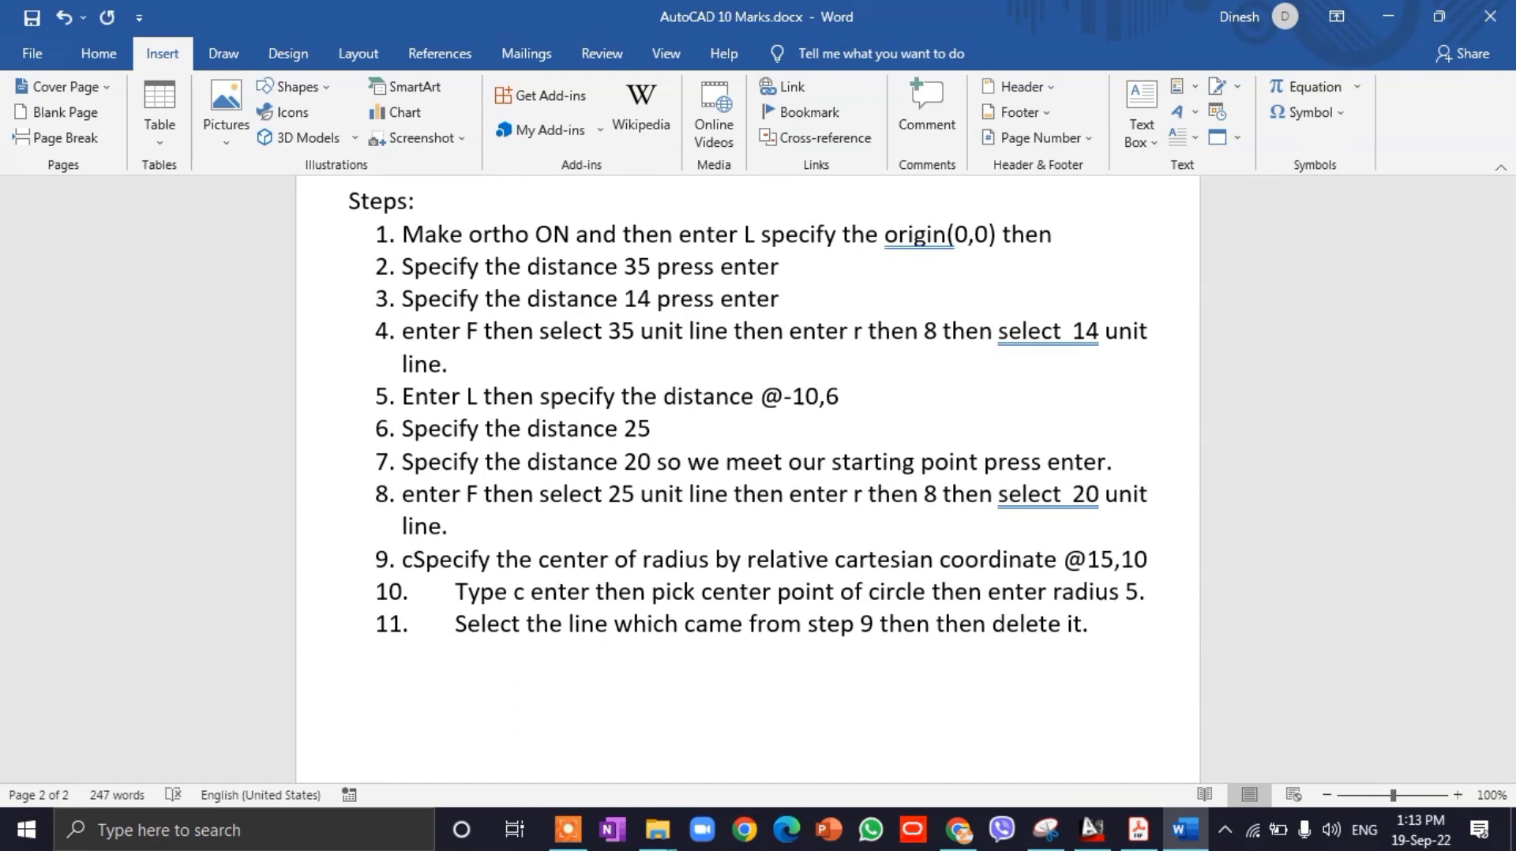
{"action": "key", "text": "BackSpace"}
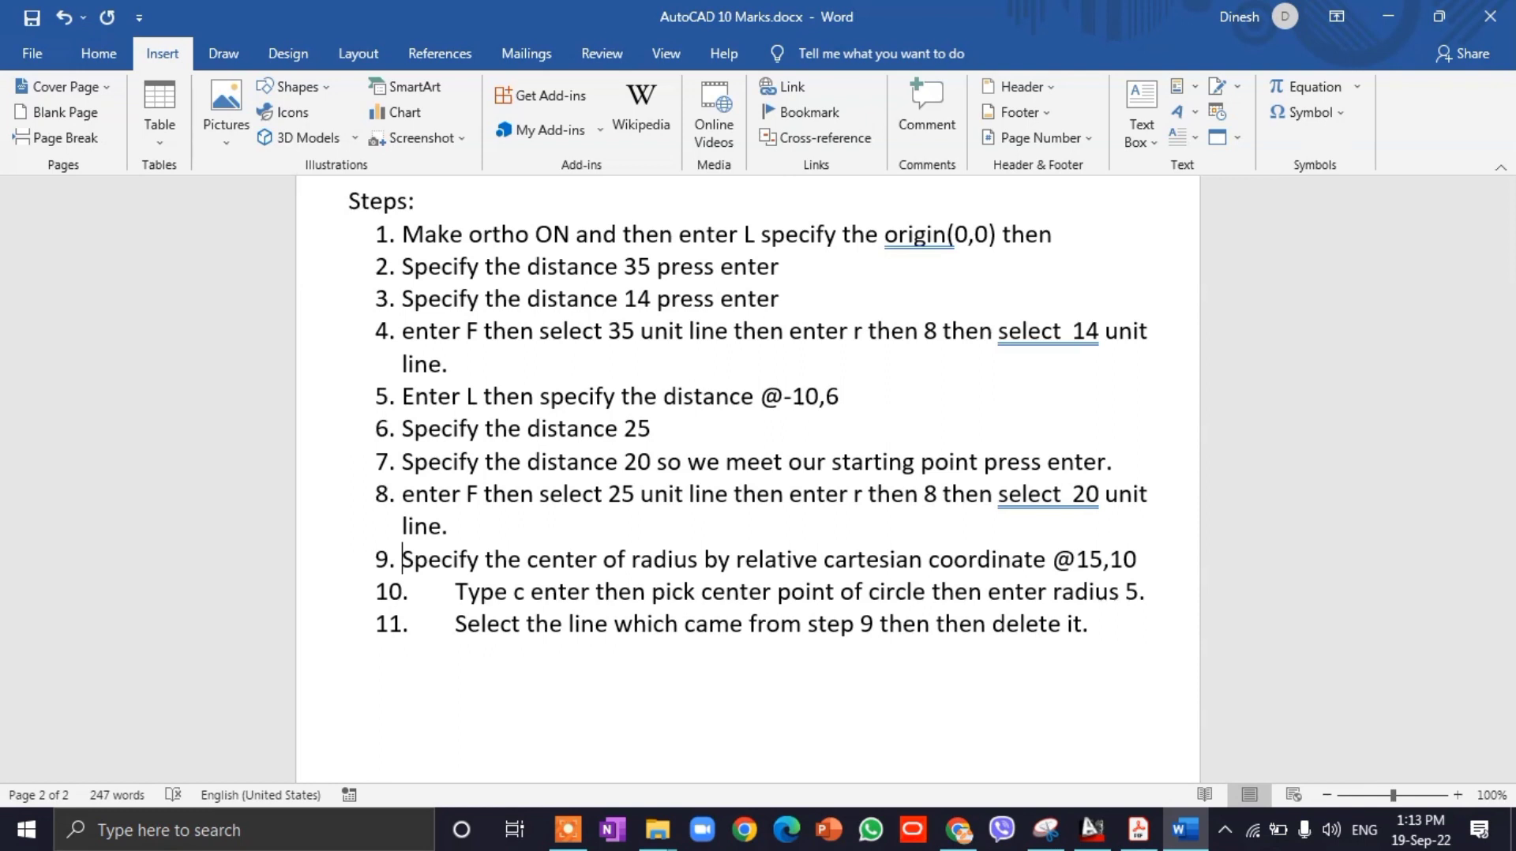
{"action": "type", "text": "entere"}
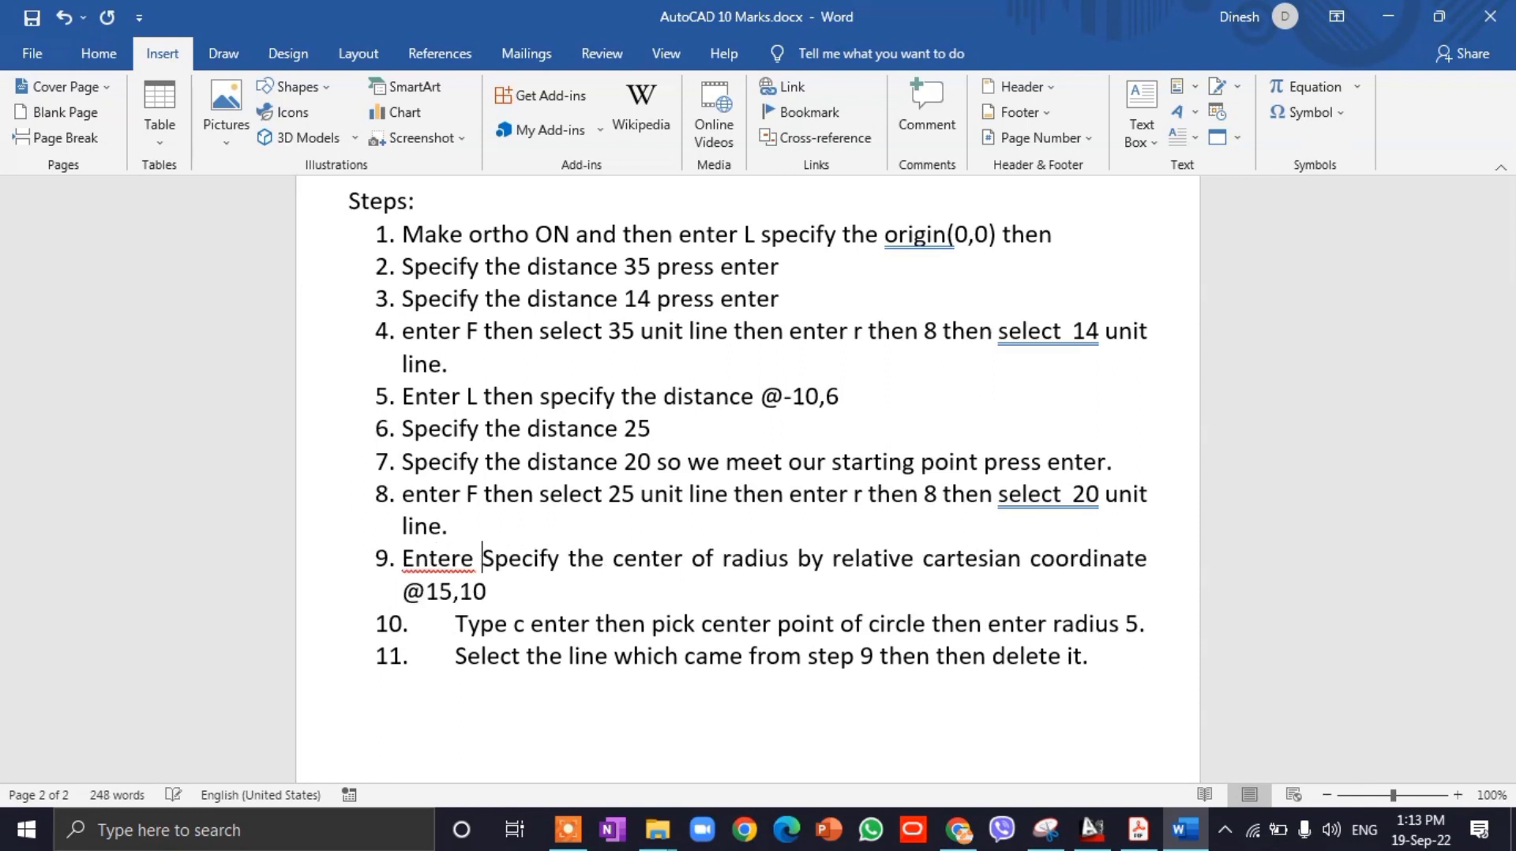
{"action": "key", "text": "BackSpace"}
{"action": "key", "text": "BackSpace"}
{"action": "key", "text": "BackSpace"}
{"action": "type", "text": "L"}
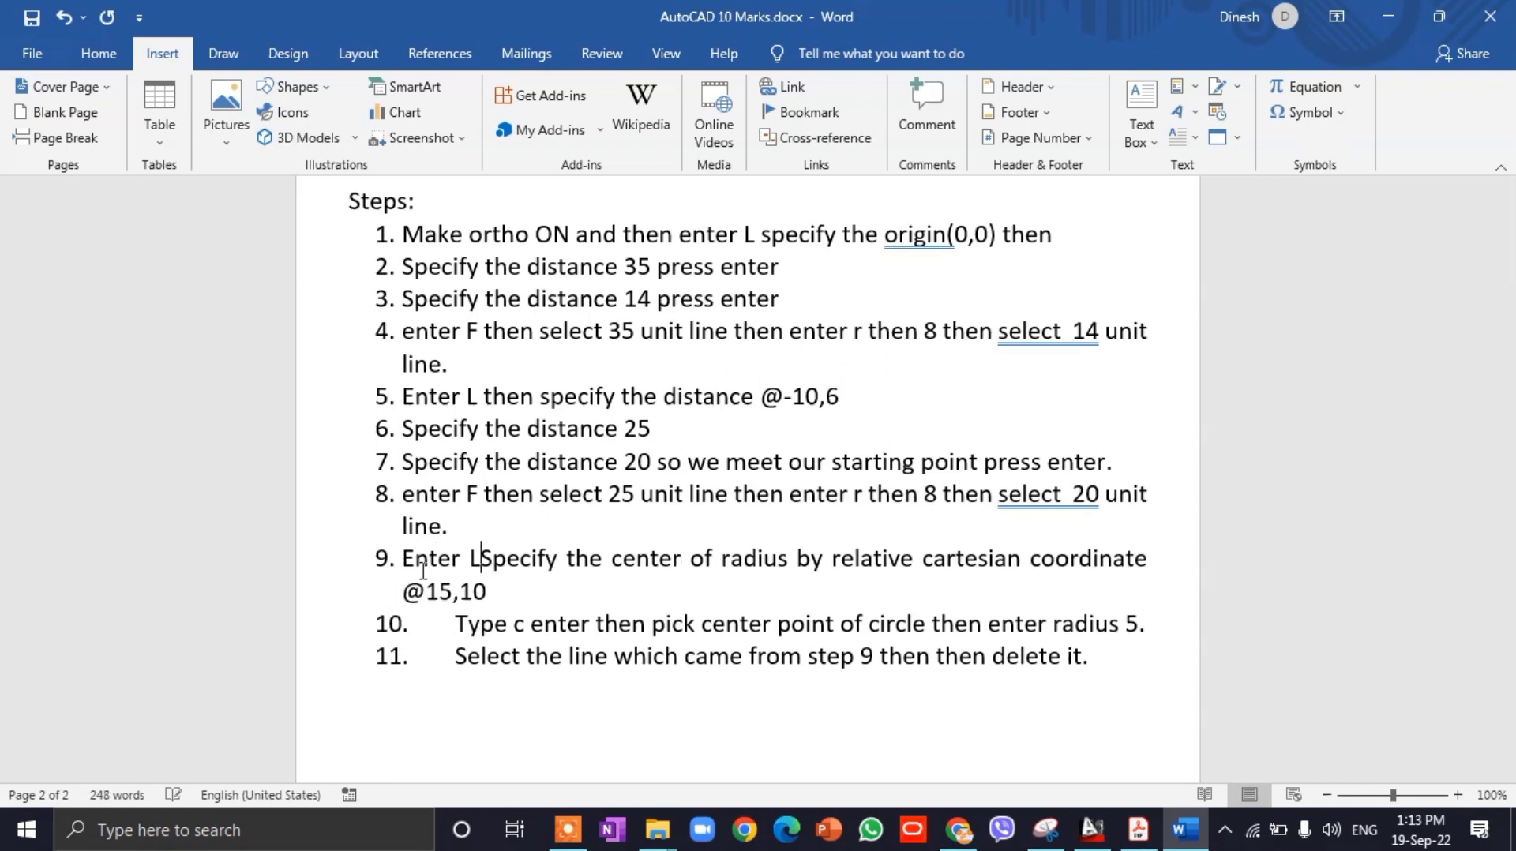
{"action": "type", "text": " then "}
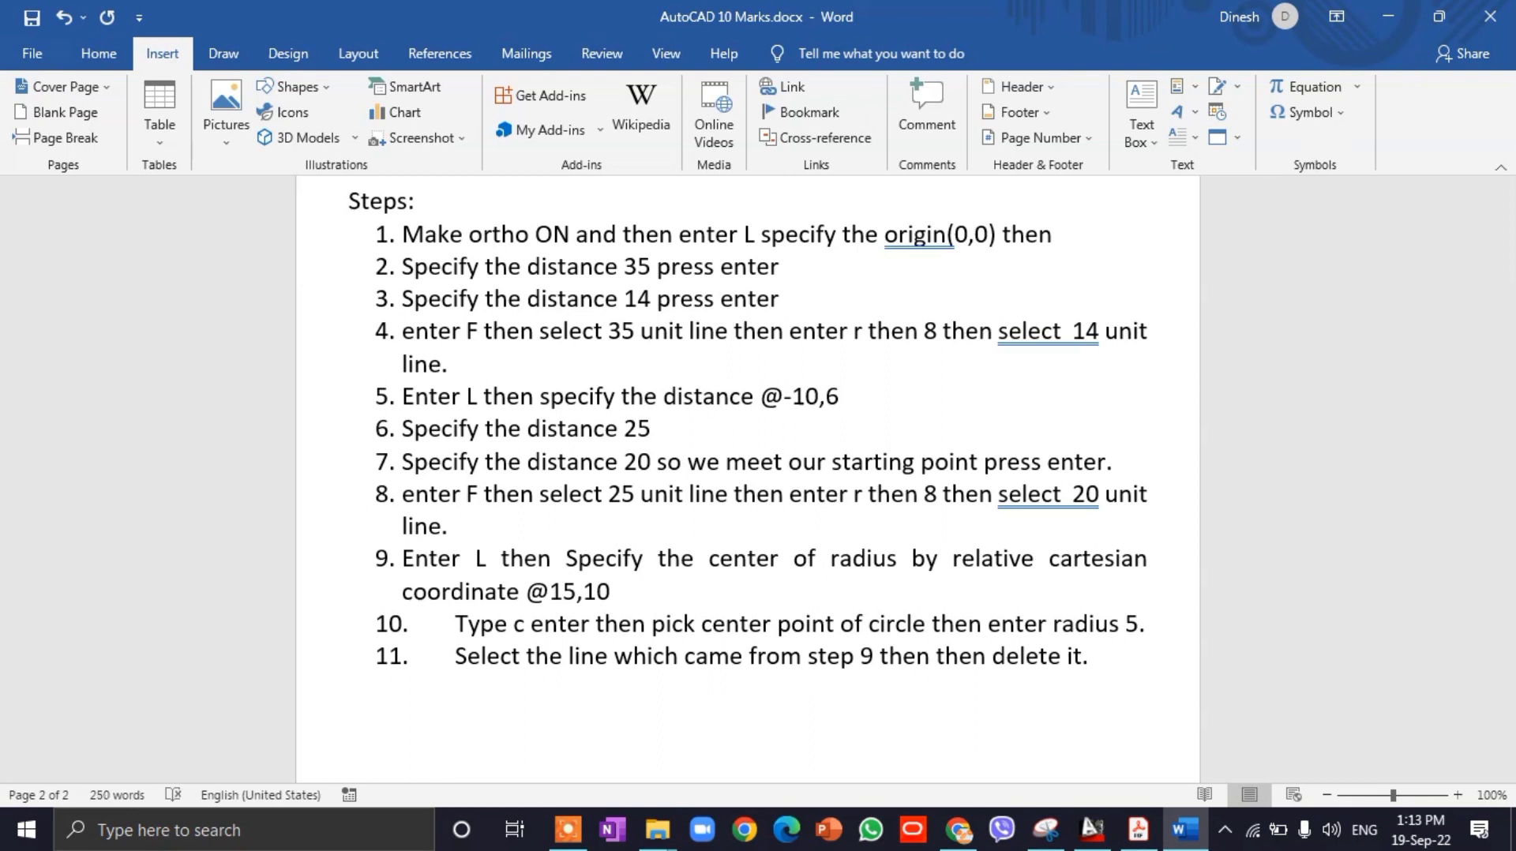
{"action": "type", "text": "click on "}
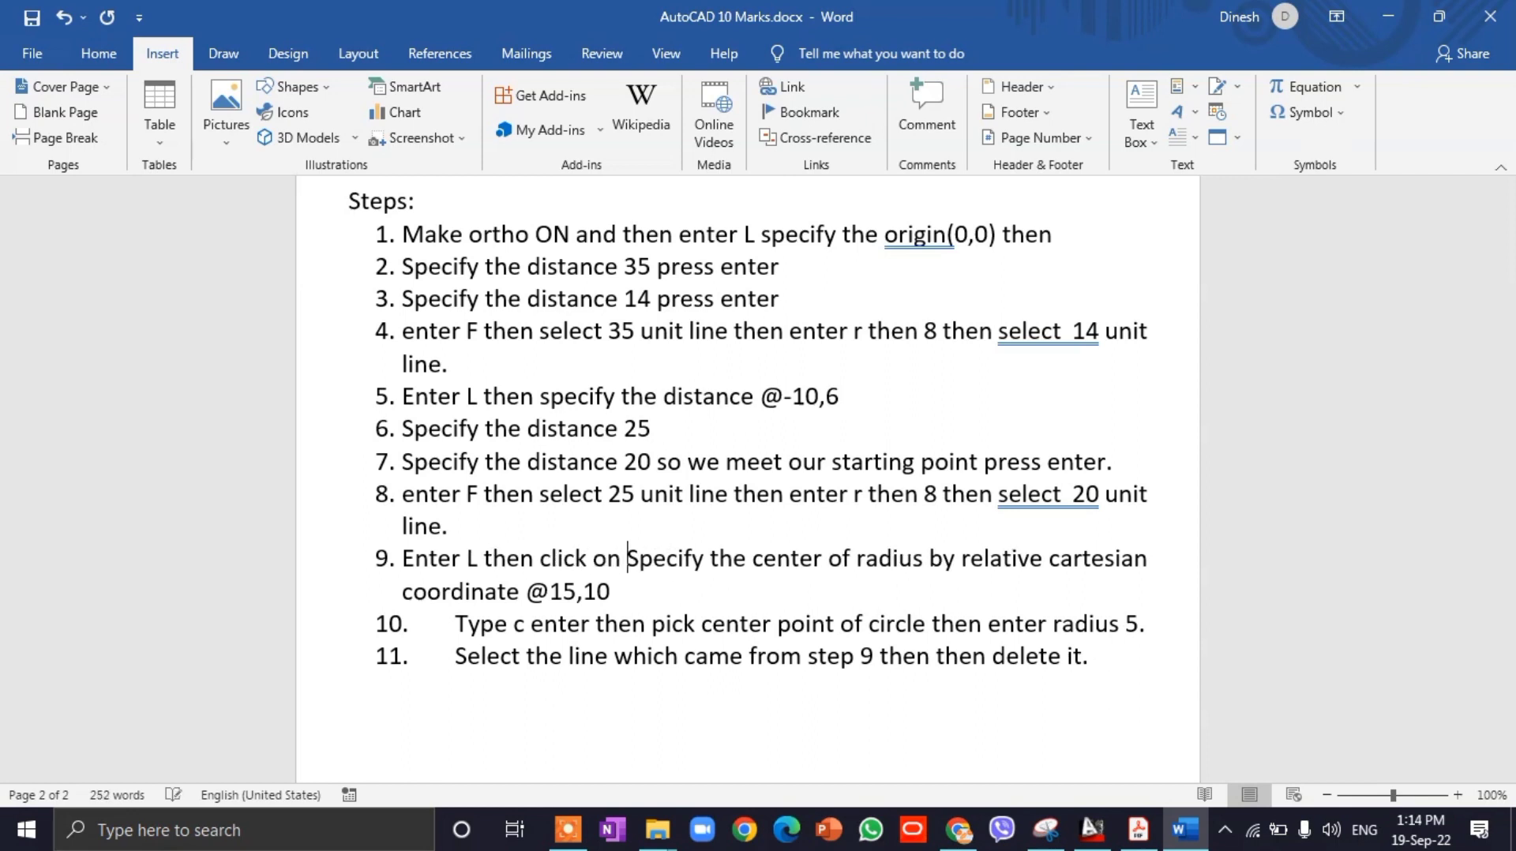
{"action": "type", "text": "origin "}
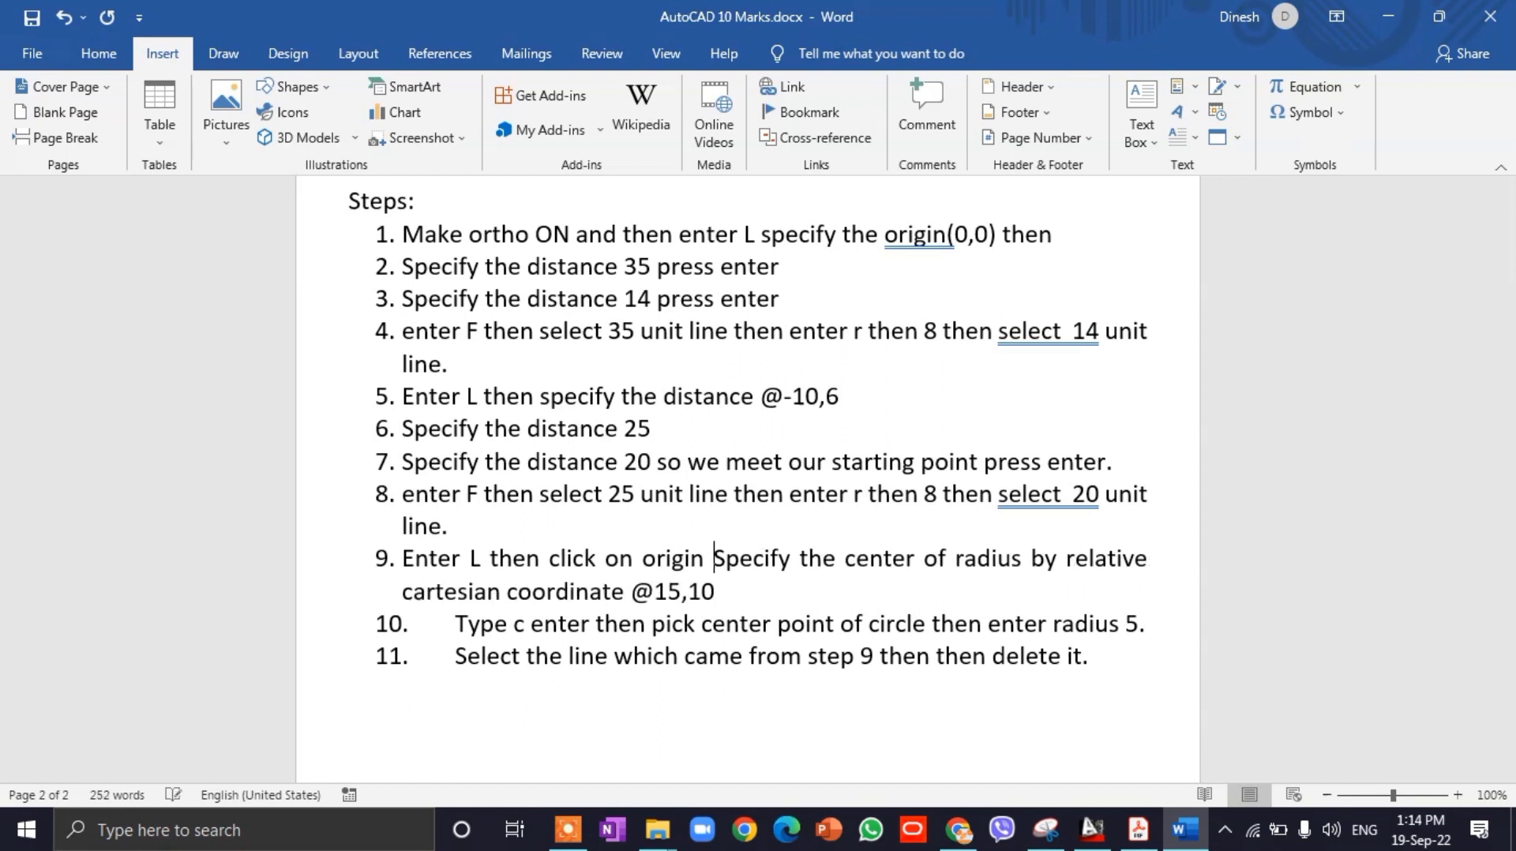
{"action": "type", "text": "then"}
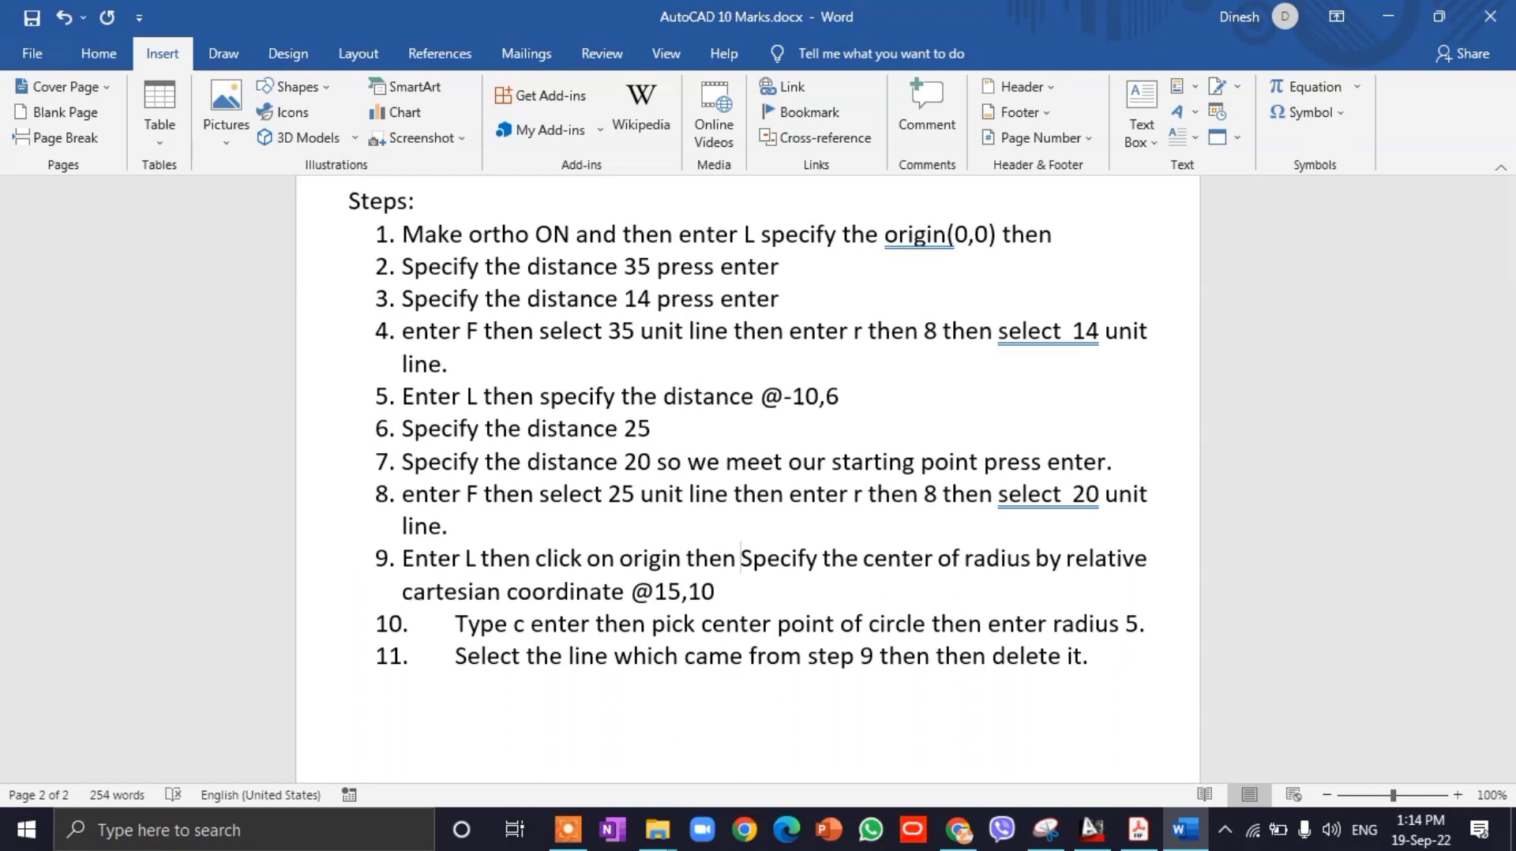
{"action": "key", "text": "BackSpace"}
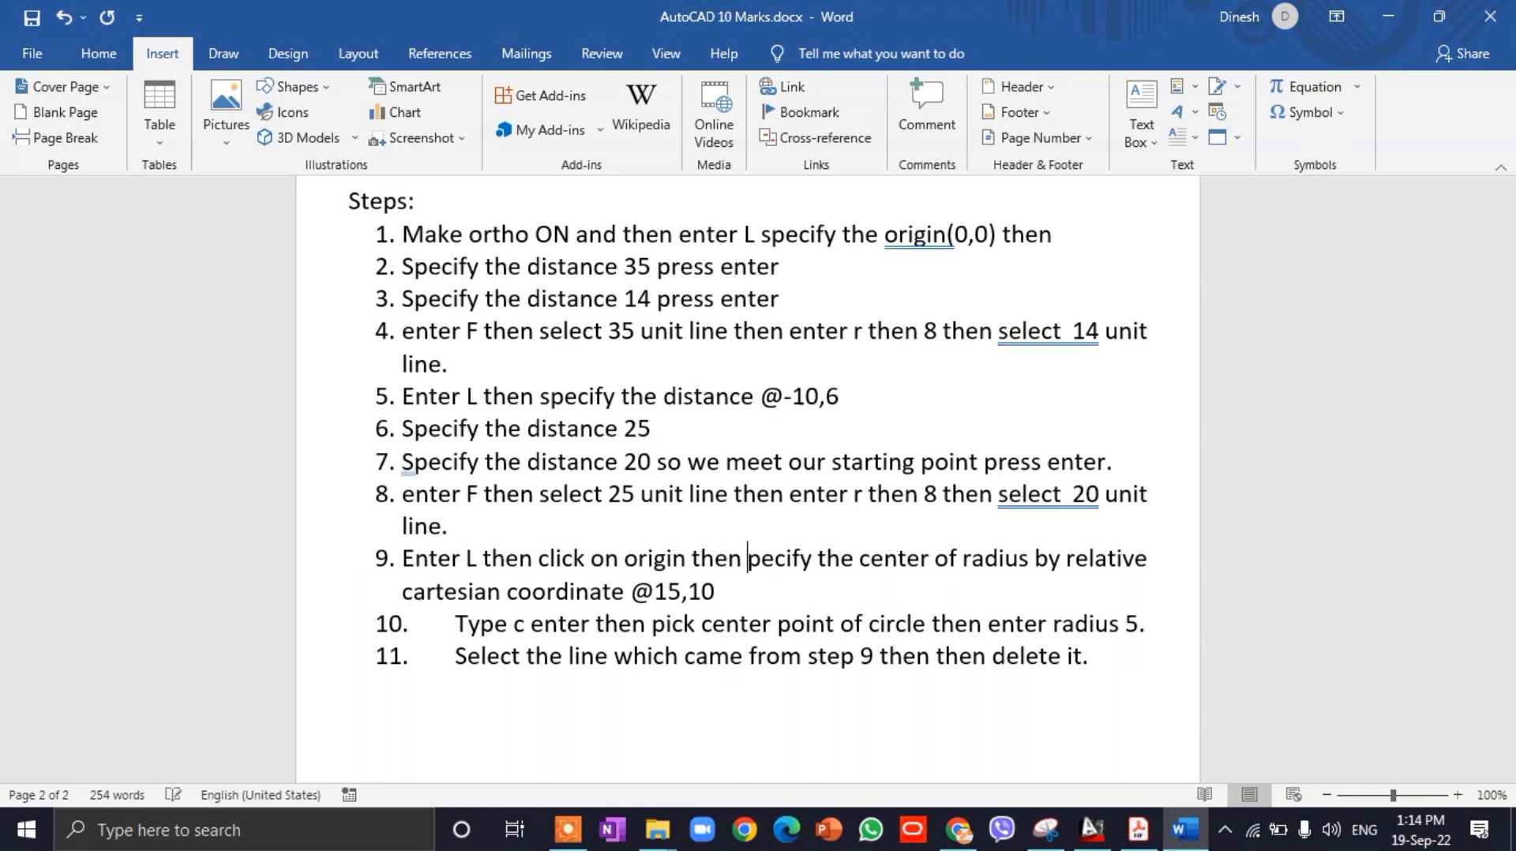
{"action": "type", "text": "s"}
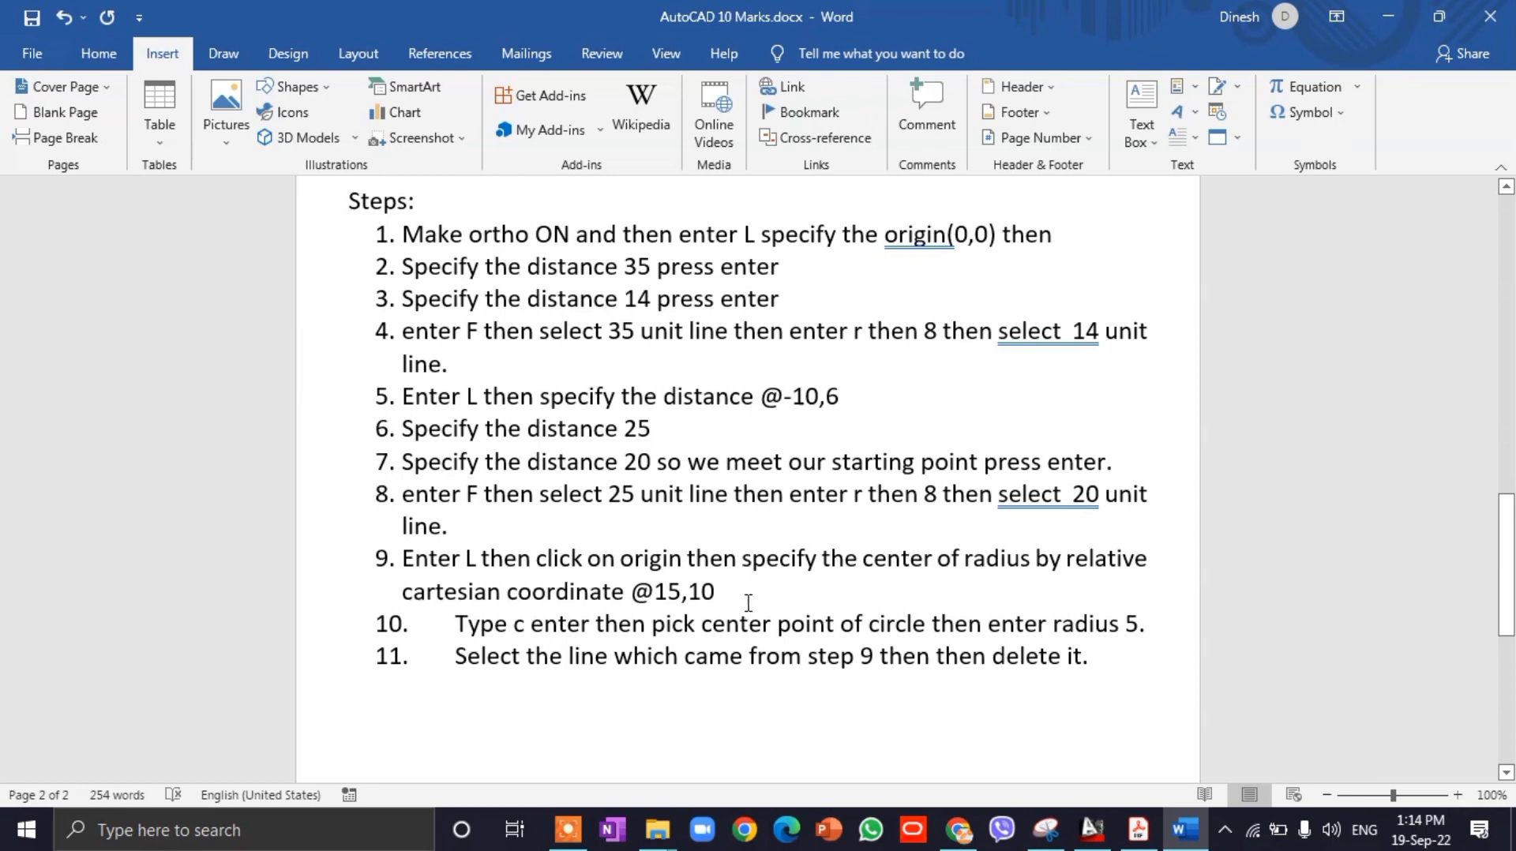
Step: Draw a radius-5 circle centred on the diagonal helper line's endpoint at 15,10
{"action": "left_click", "coordinate": [1092, 829]}
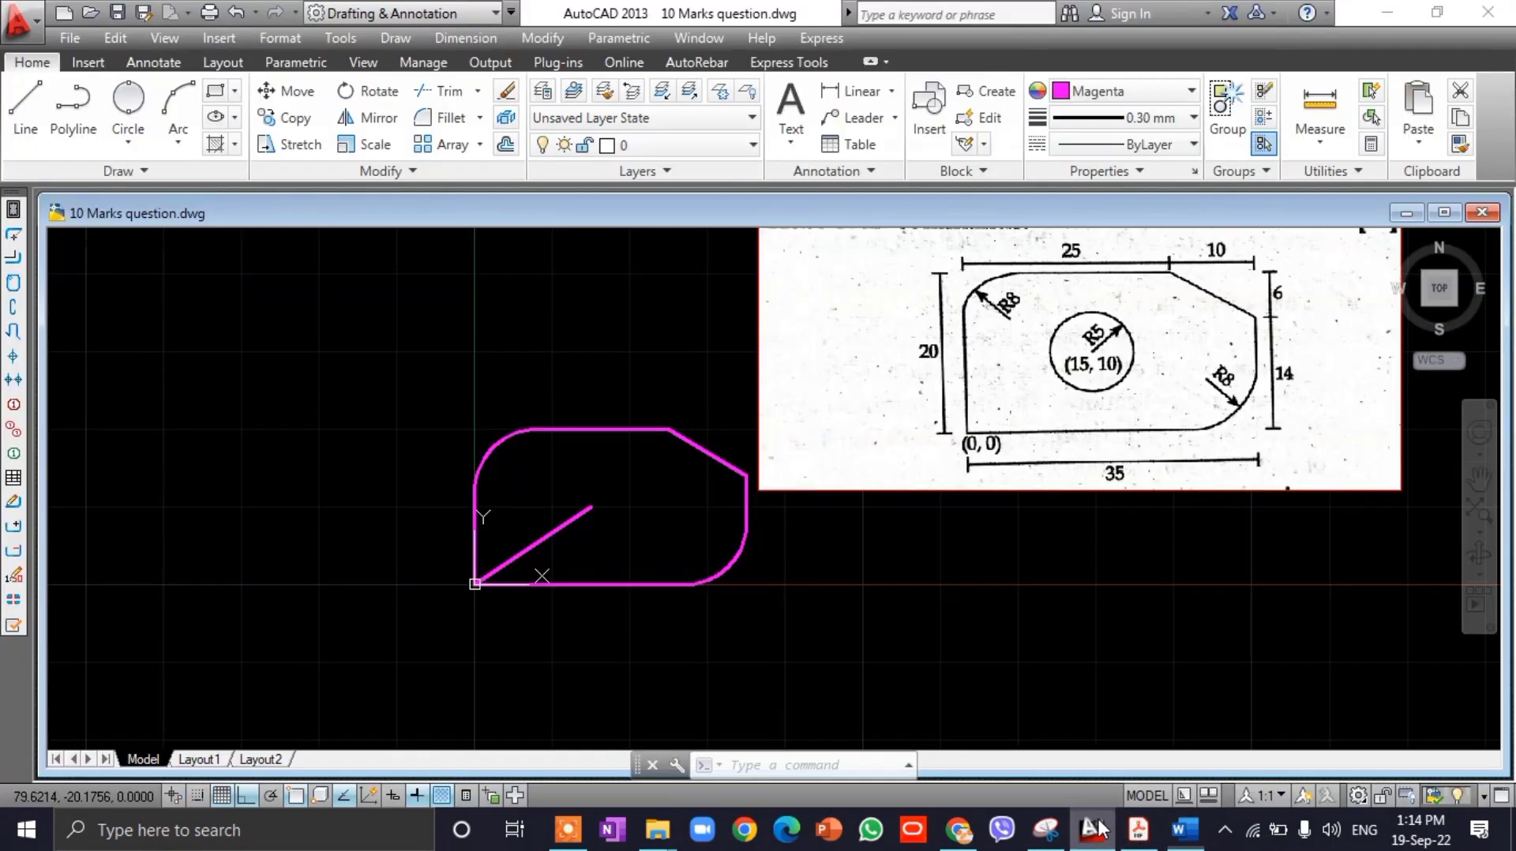
{"action": "middle_click_drag", "start_coordinate": [730, 517], "coordinate": [616, 594]}
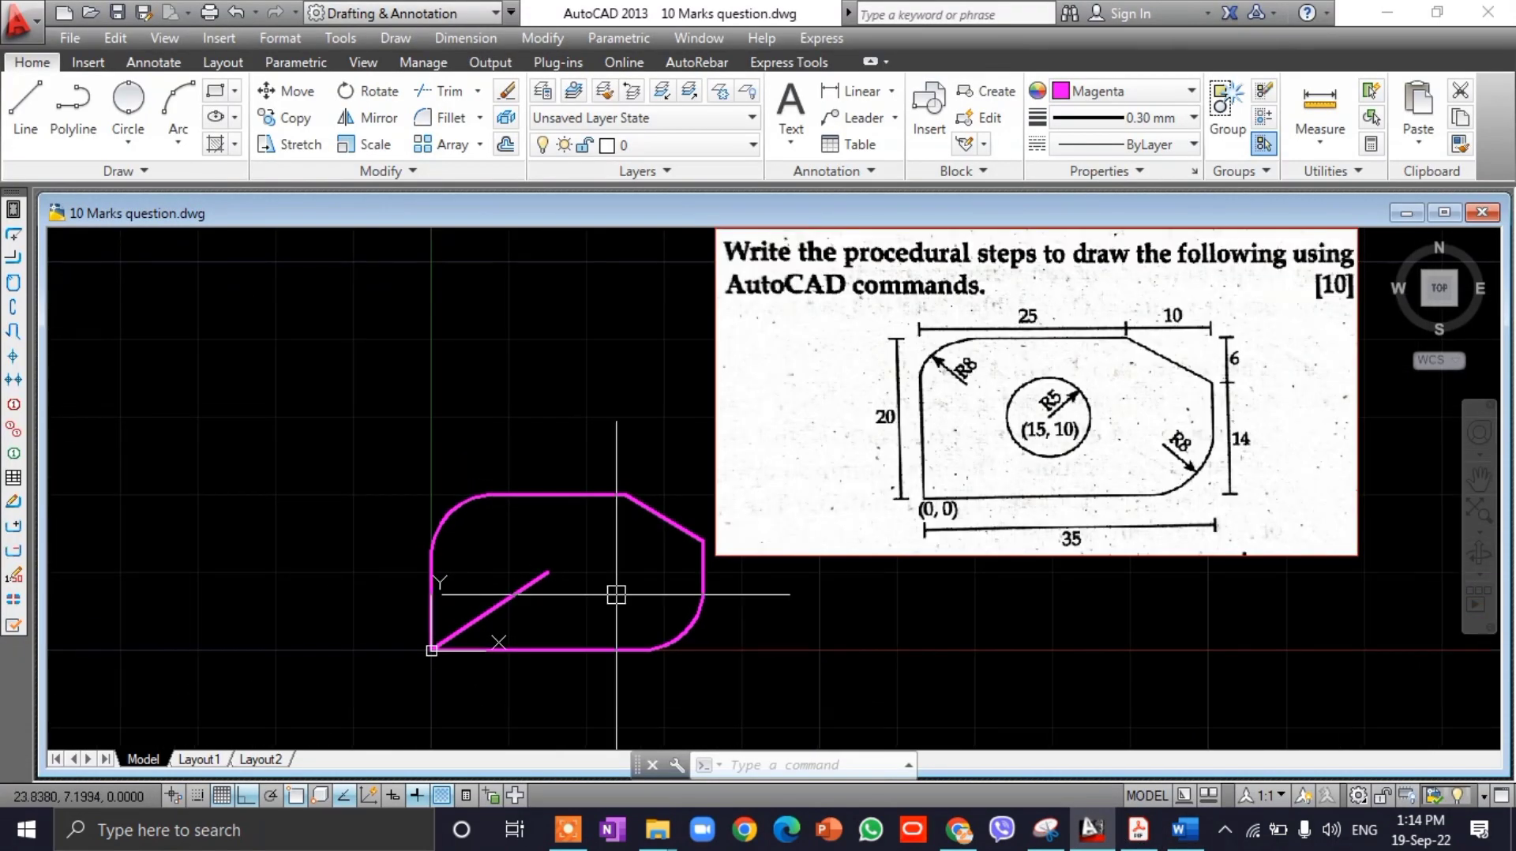
{"action": "type", "text": "c"}
{"action": "key", "text": "Return"}
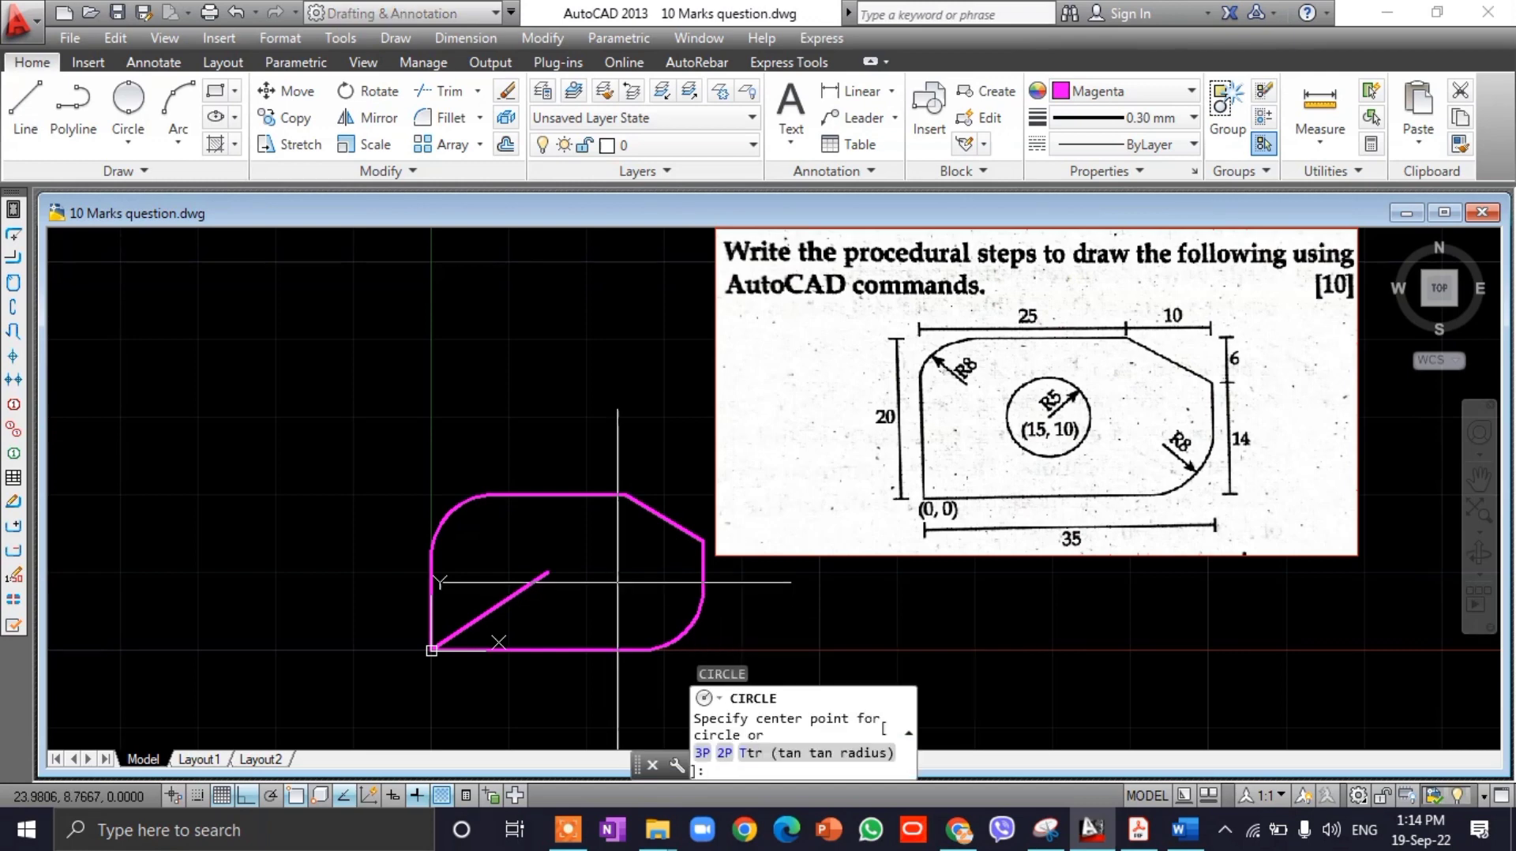
{"action": "left_click", "coordinate": [547, 573]}
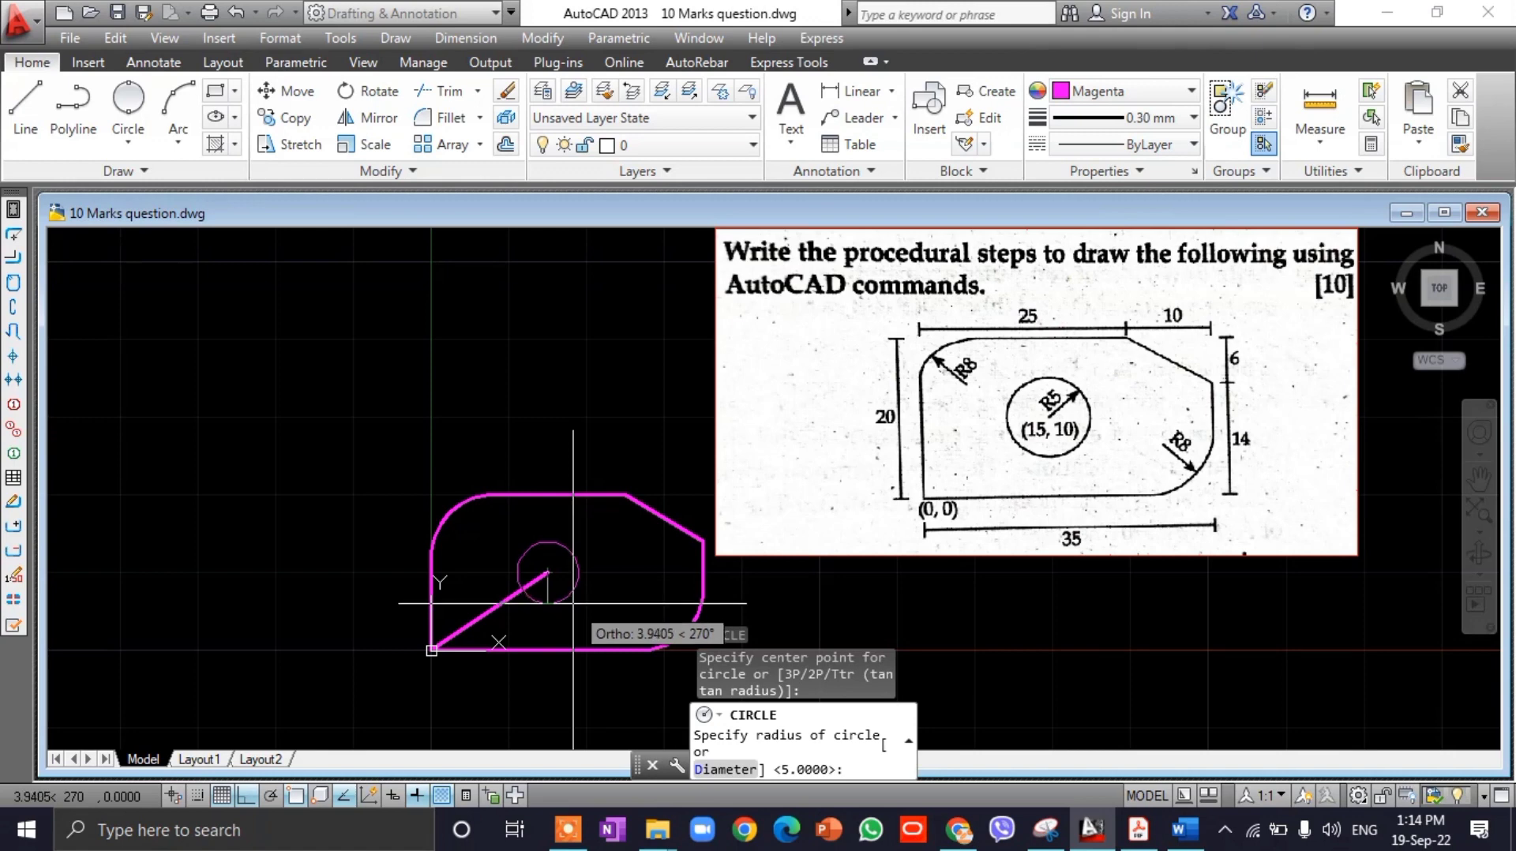
{"action": "type", "text": "5"}
{"action": "key", "text": "Return"}
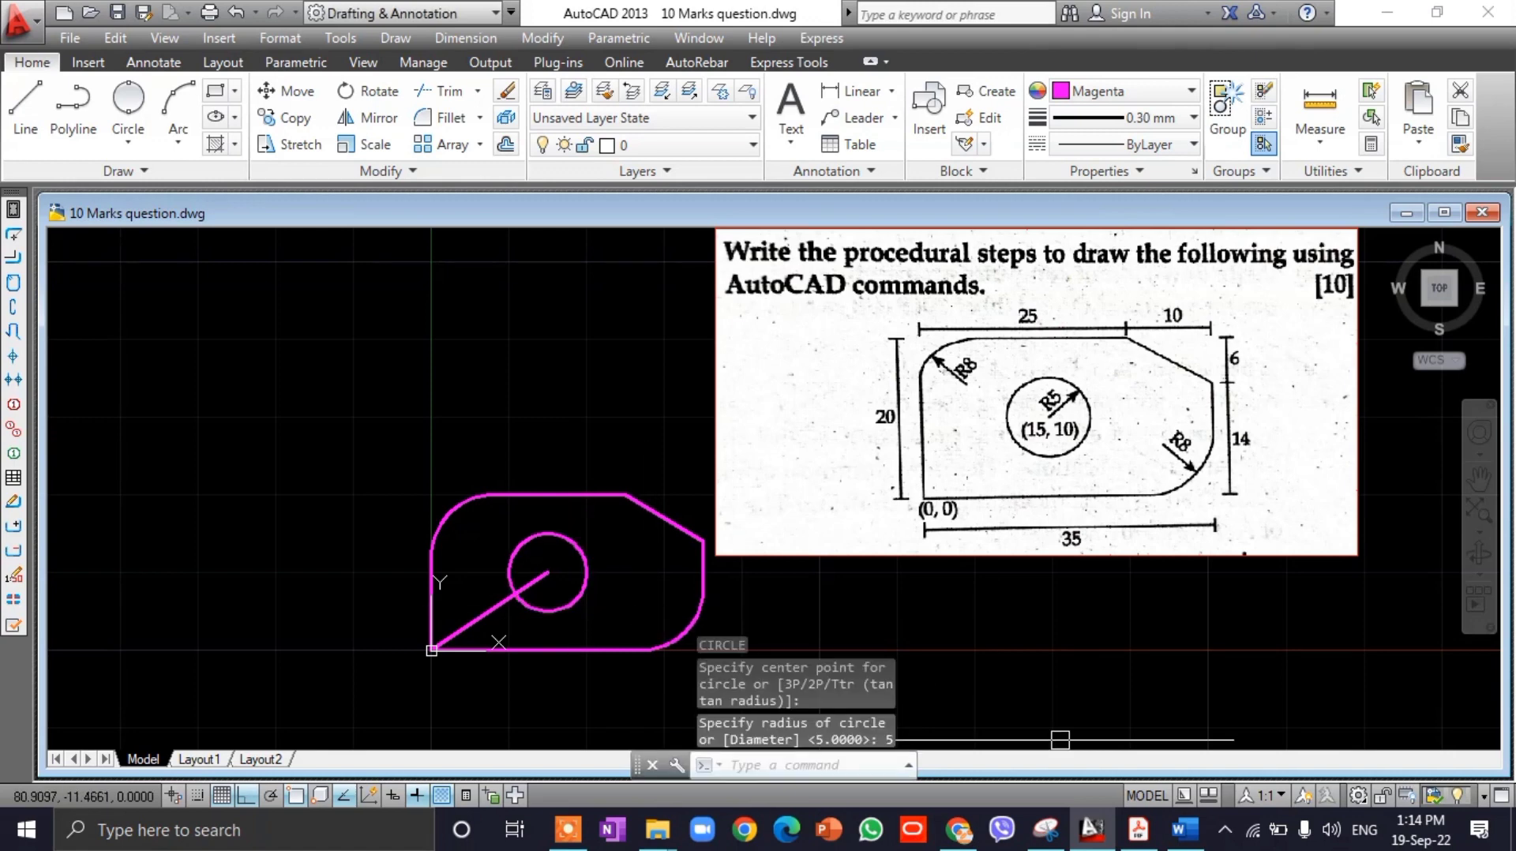
{"action": "left_click", "coordinate": [1184, 829]}
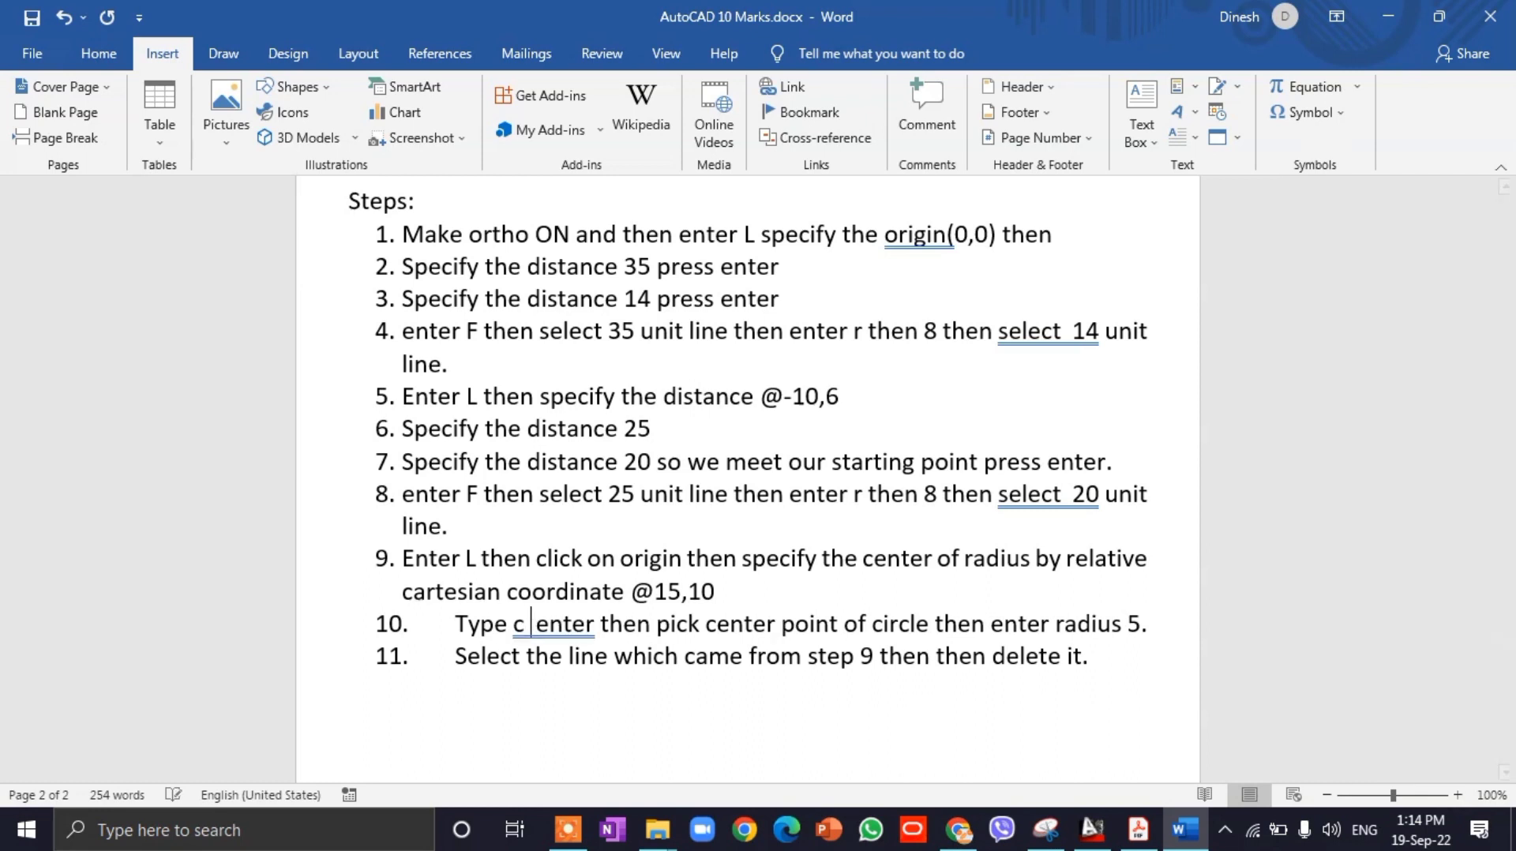
Step: Change Word step 10 to 'Type c press enter', then select the diagonal helper line in AutoCAD
{"action": "type", "text": "press"}
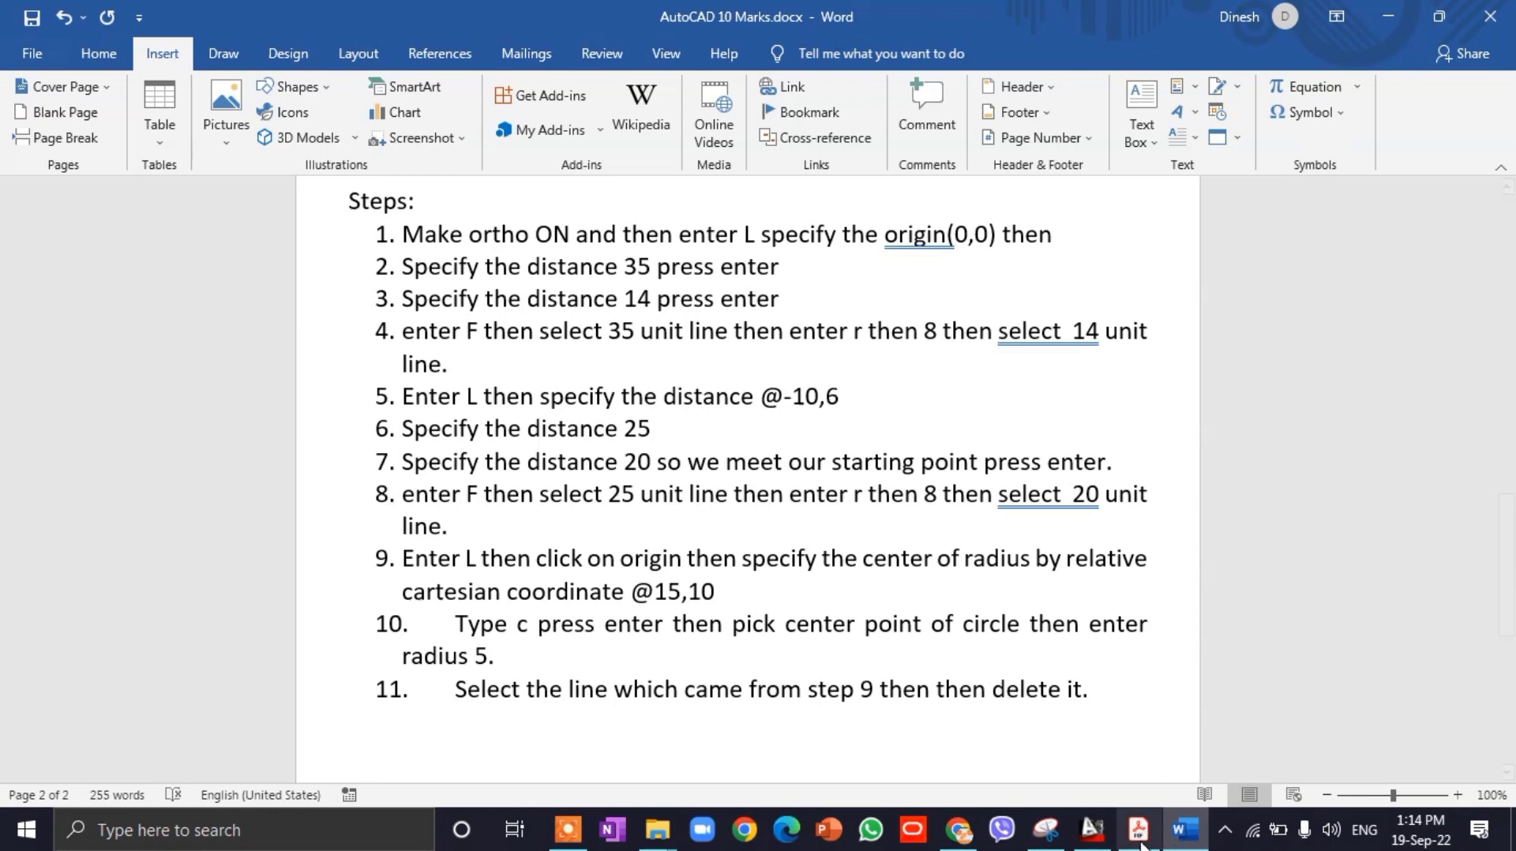
{"action": "left_click", "coordinate": [1094, 829]}
{"action": "left_click", "coordinate": [486, 614]}
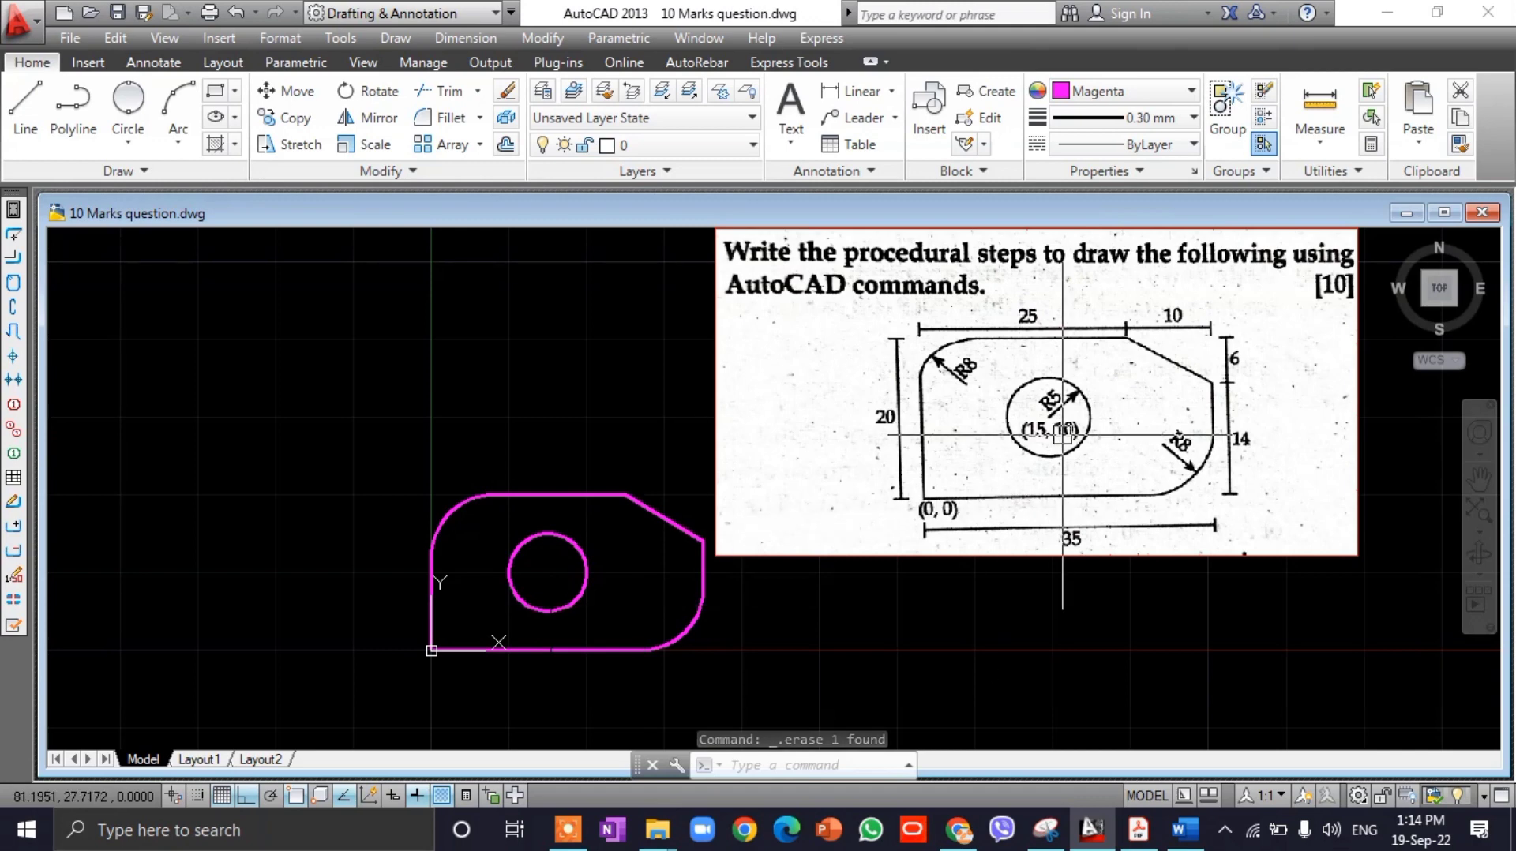
Step: Add a 35 linear dimension below the bottom edge of the outline
{"action": "middle_click_drag", "start_coordinate": [778, 664], "coordinate": [797, 600]}
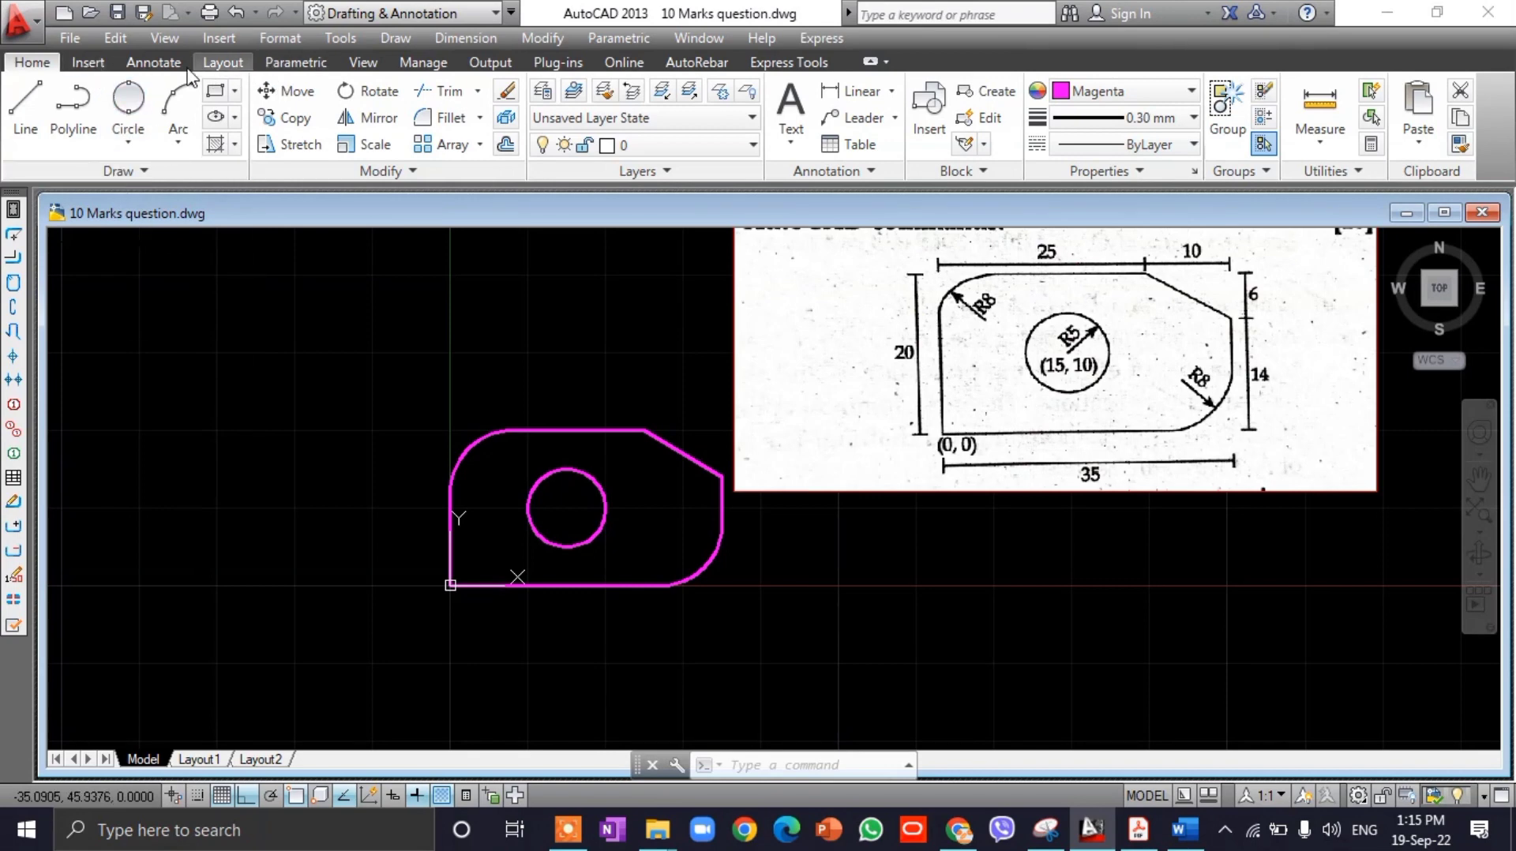
{"action": "left_click", "coordinate": [153, 62]}
{"action": "left_click", "coordinate": [405, 134]}
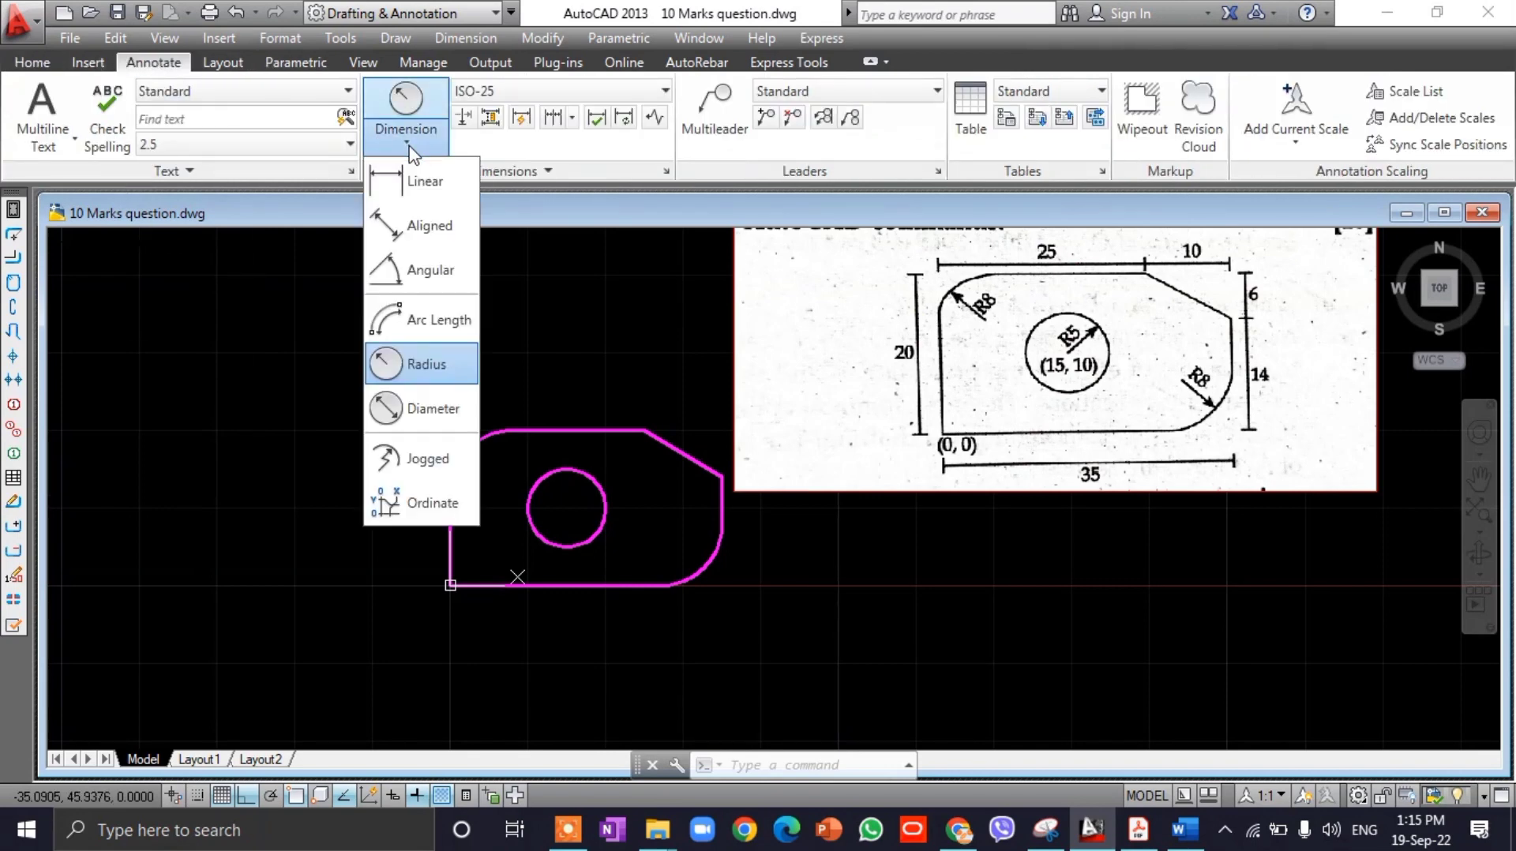
{"action": "left_click", "coordinate": [409, 186]}
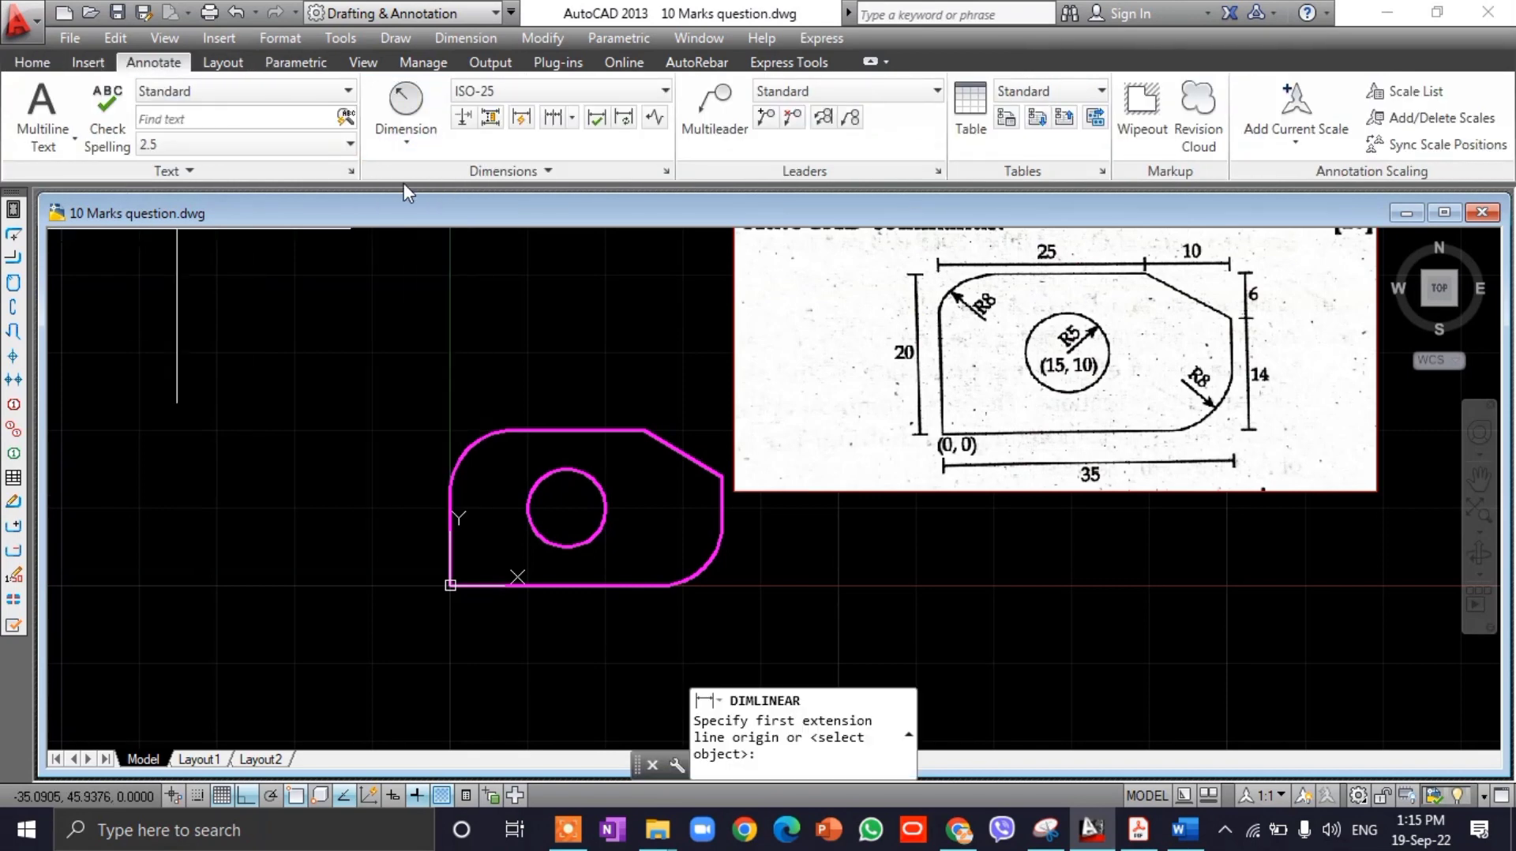
{"action": "left_click", "coordinate": [450, 585]}
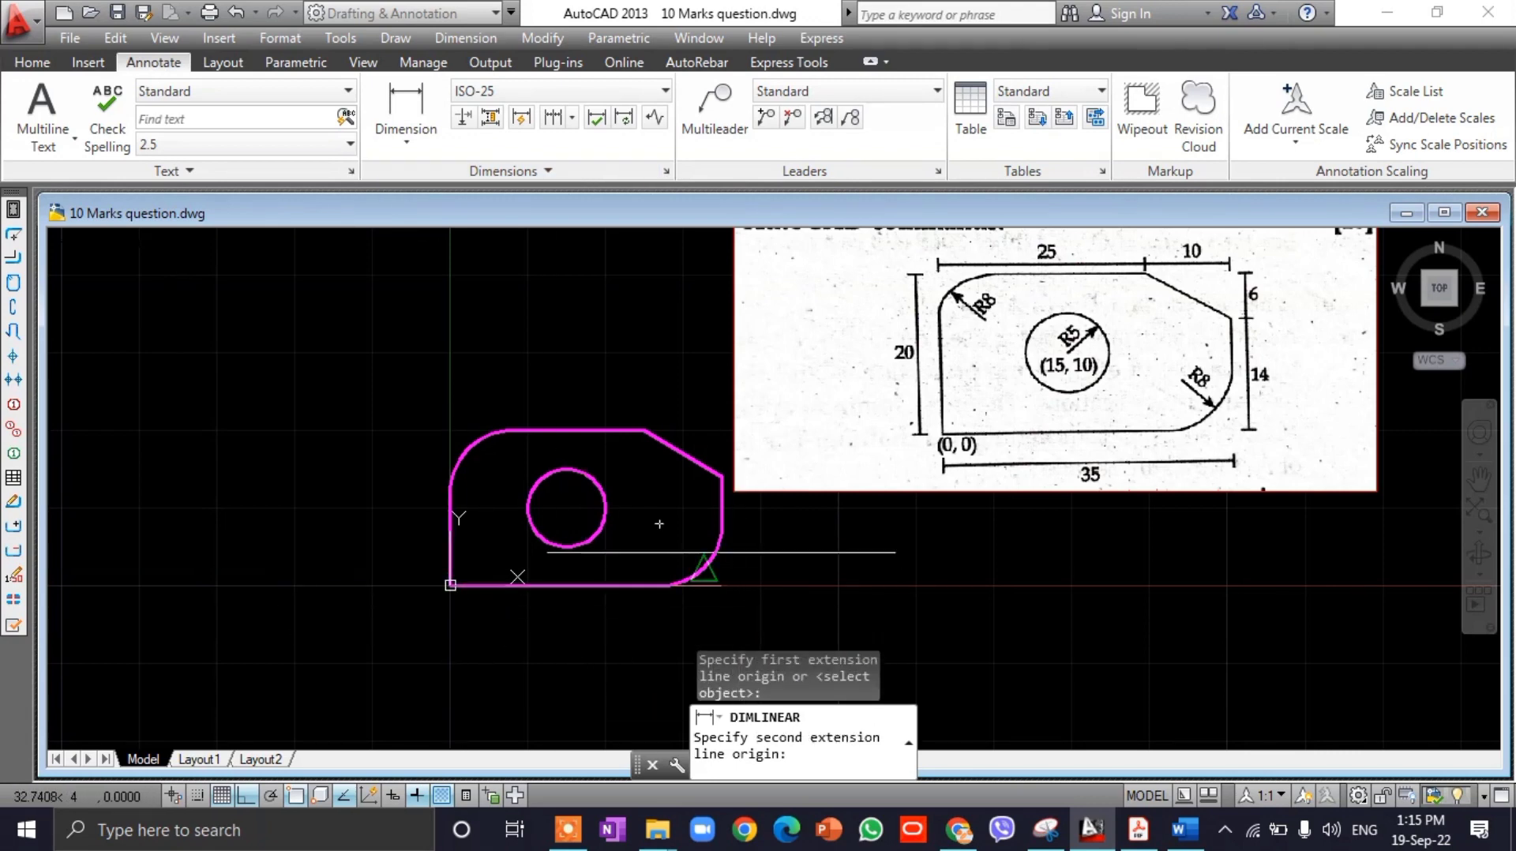
{"action": "left_click", "coordinate": [722, 527]}
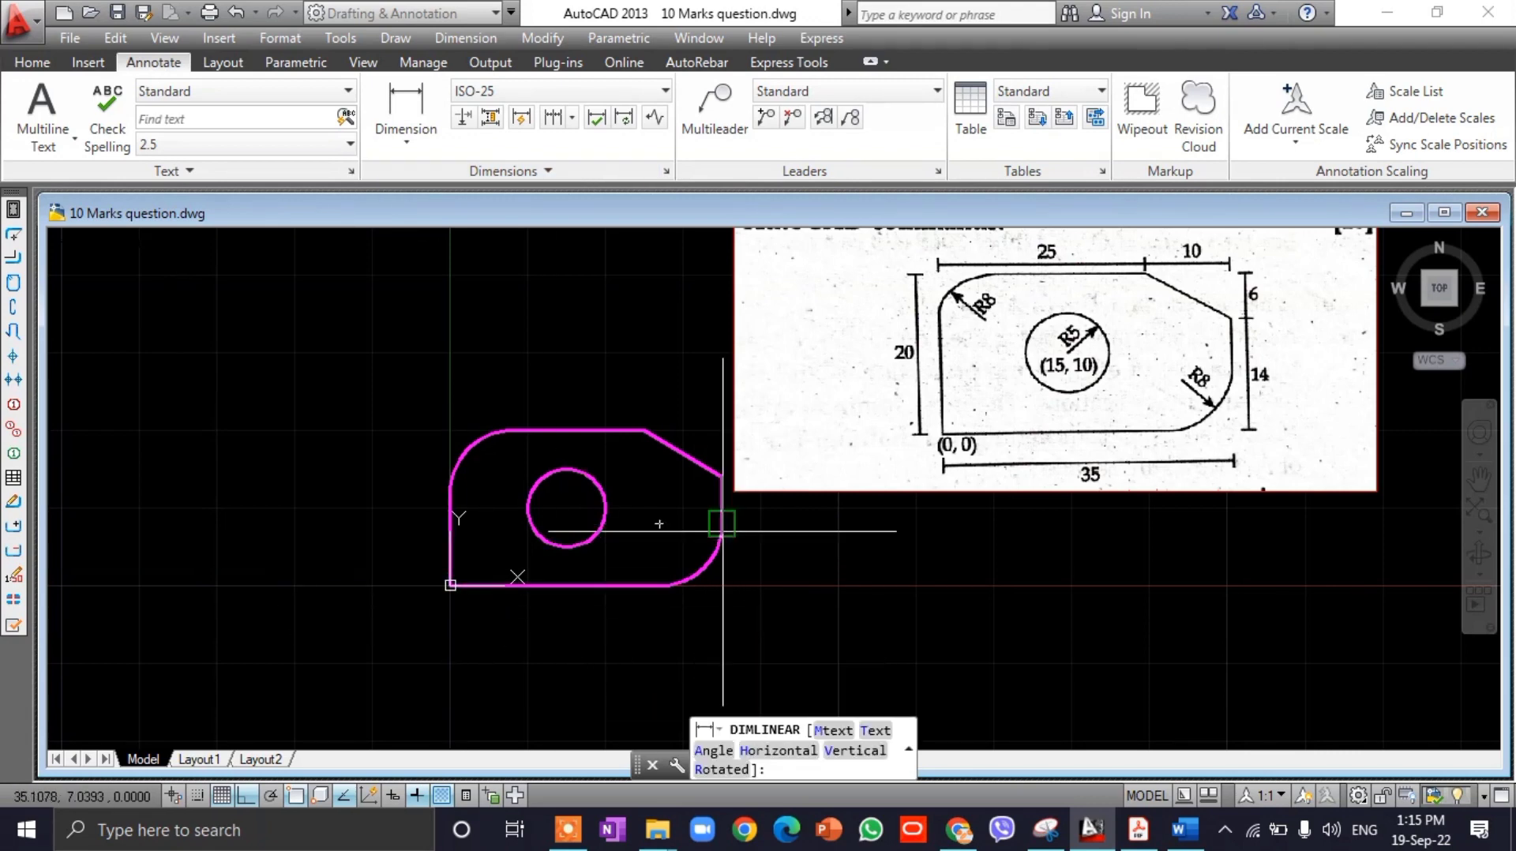
{"action": "left_click", "coordinate": [641, 651]}
Step: Change the 35 dimension's colour from magenta to ByLayer
{"action": "middle_click_drag", "start_coordinate": [731, 609], "coordinate": [654, 618]}
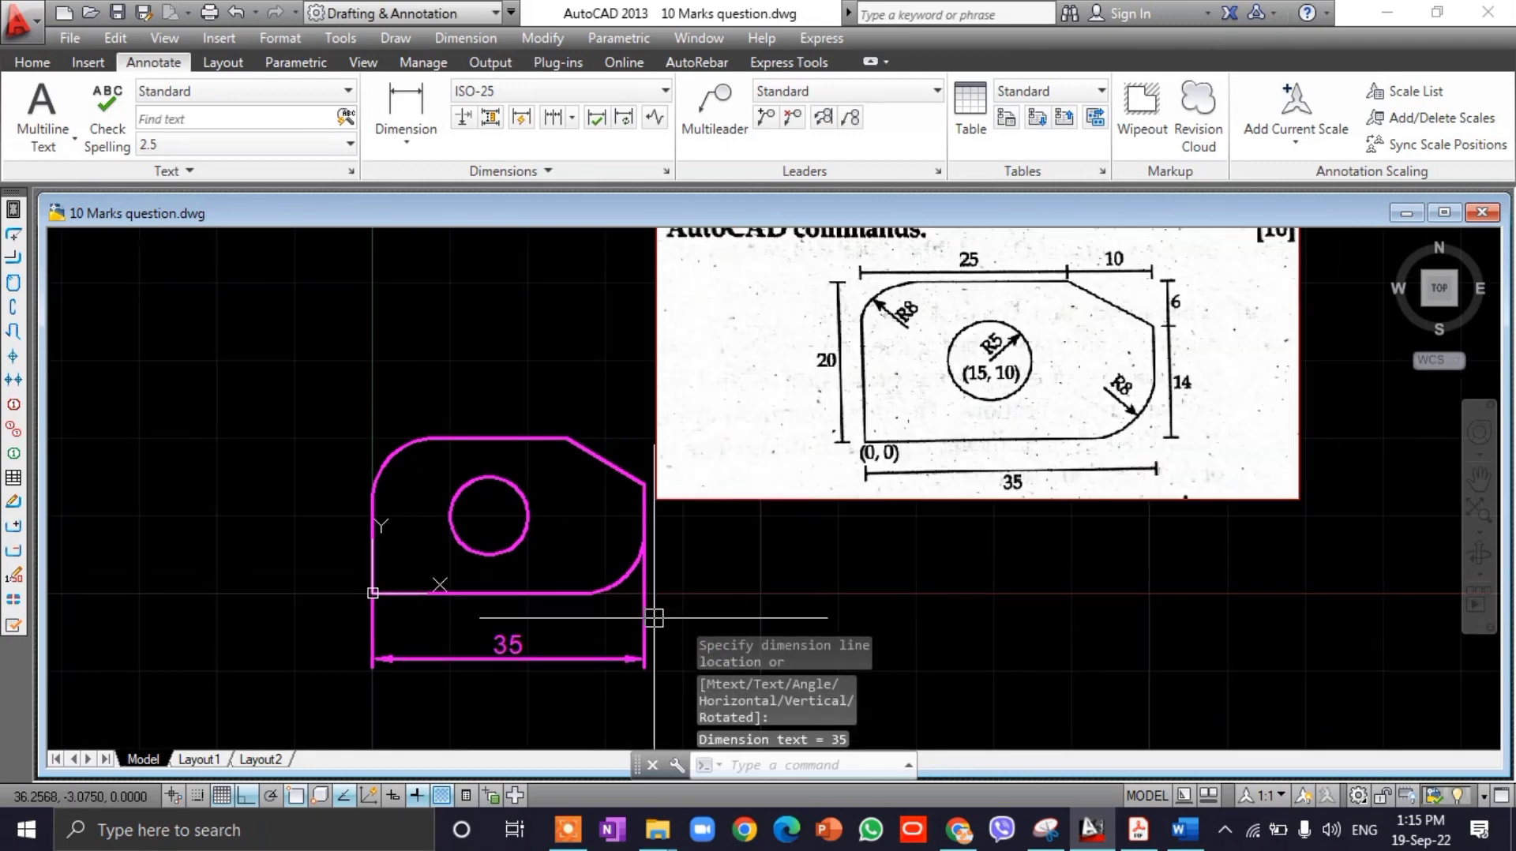
{"action": "left_click", "coordinate": [582, 658]}
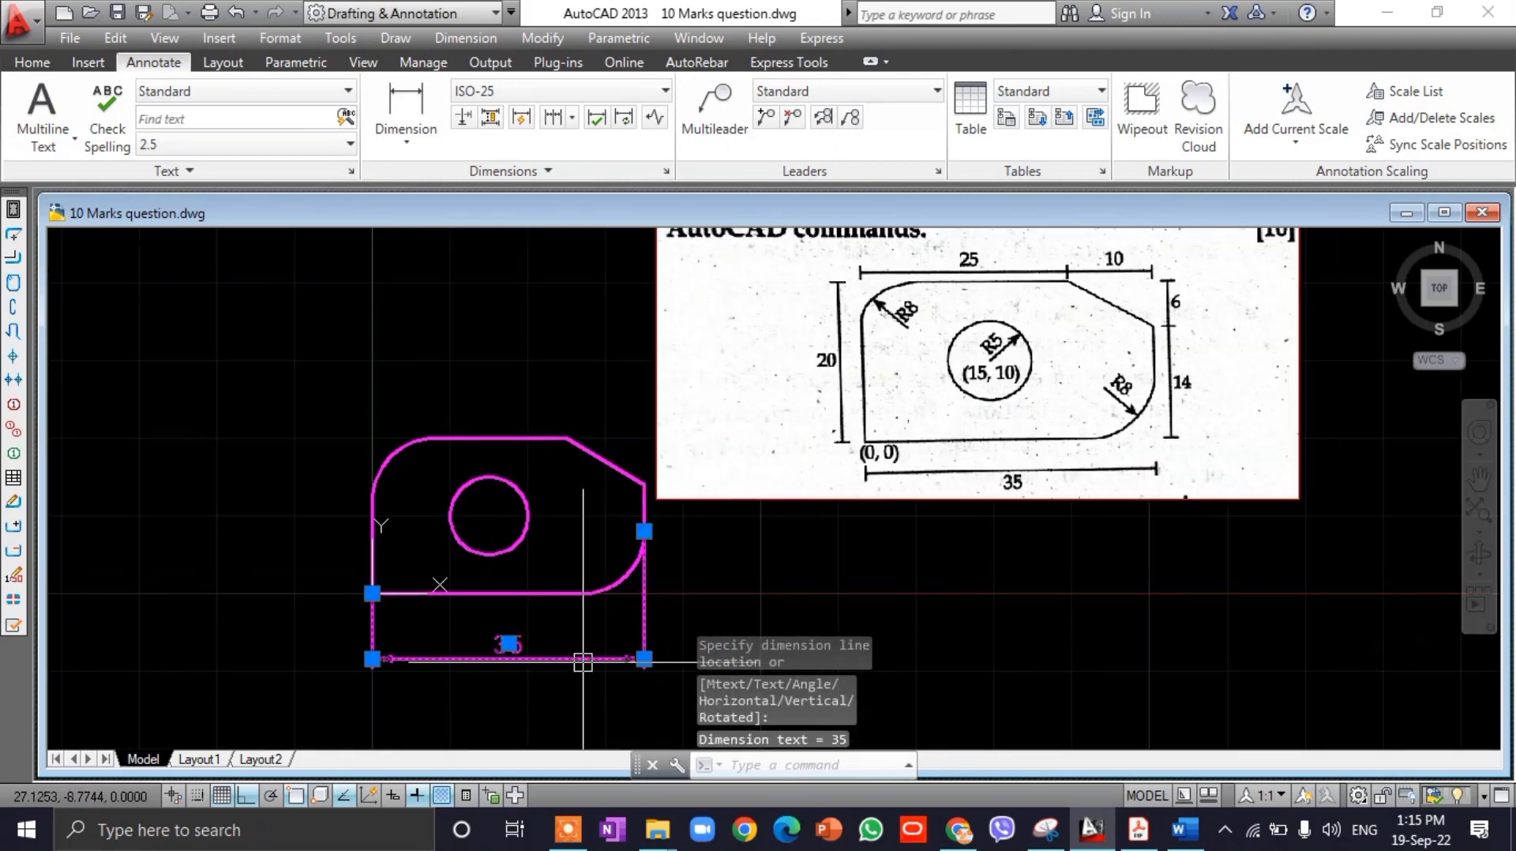
{"action": "left_click", "coordinate": [70, 37]}
{"action": "left_click", "coordinate": [32, 62]}
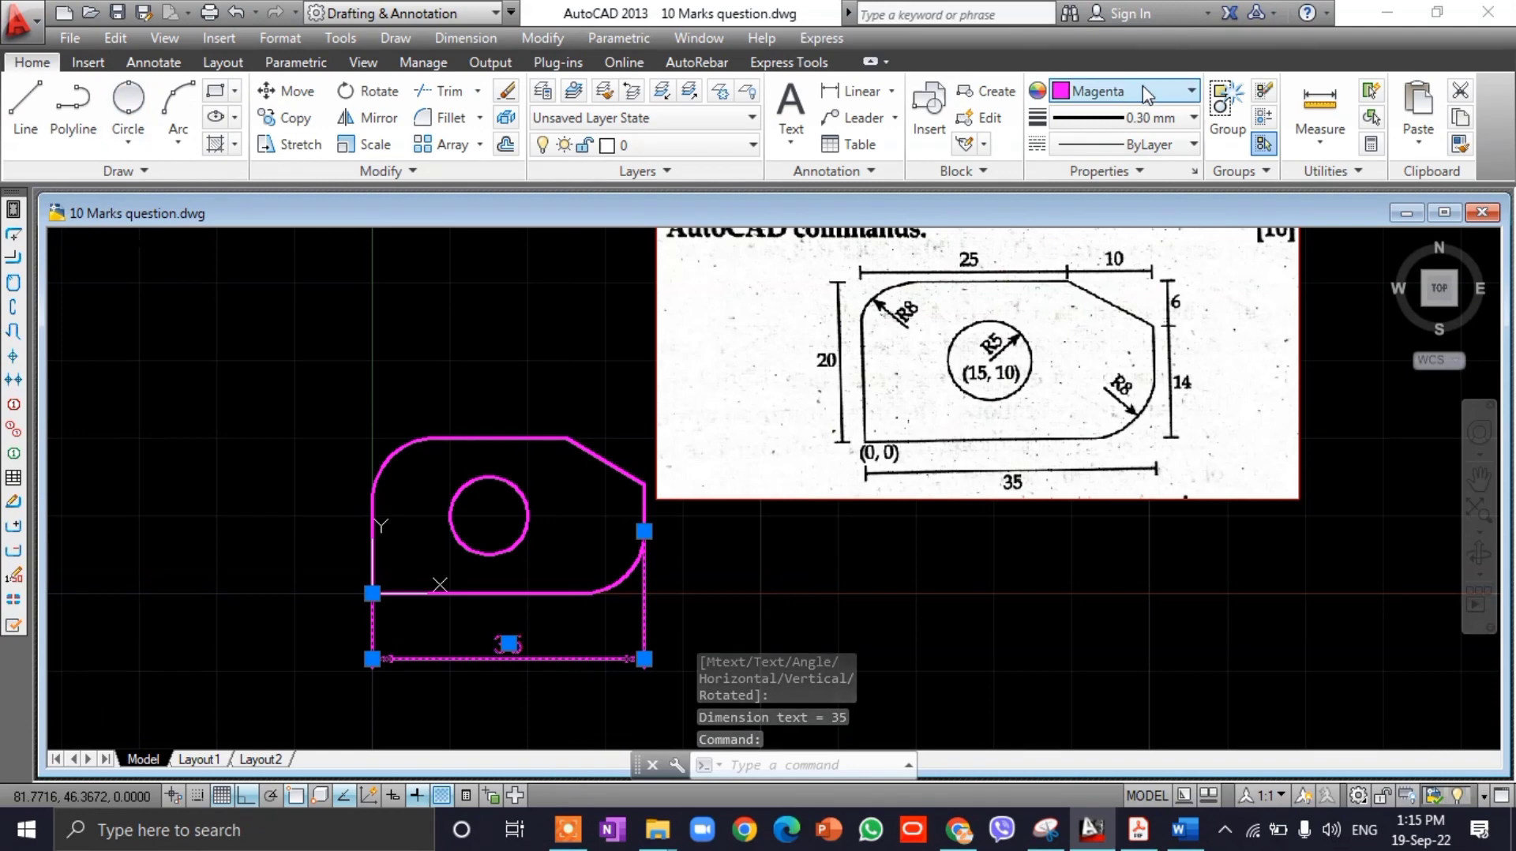
{"action": "left_click", "coordinate": [1121, 91]}
{"action": "key", "text": "Escape"}
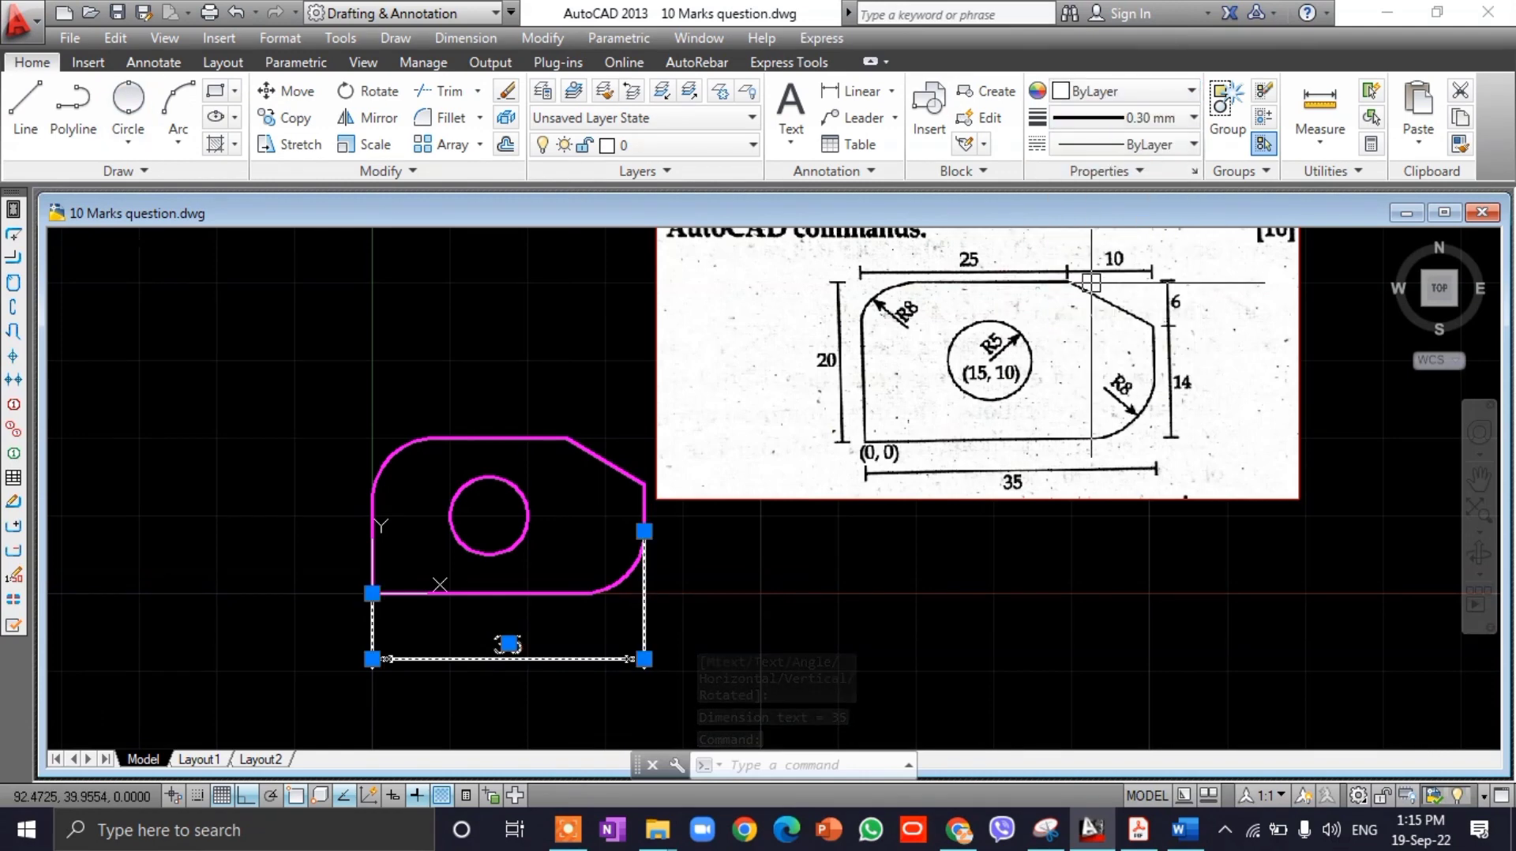
{"action": "key", "text": "Escape"}
{"action": "left_click", "coordinate": [1121, 91]}
{"action": "left_click", "coordinate": [1089, 118]}
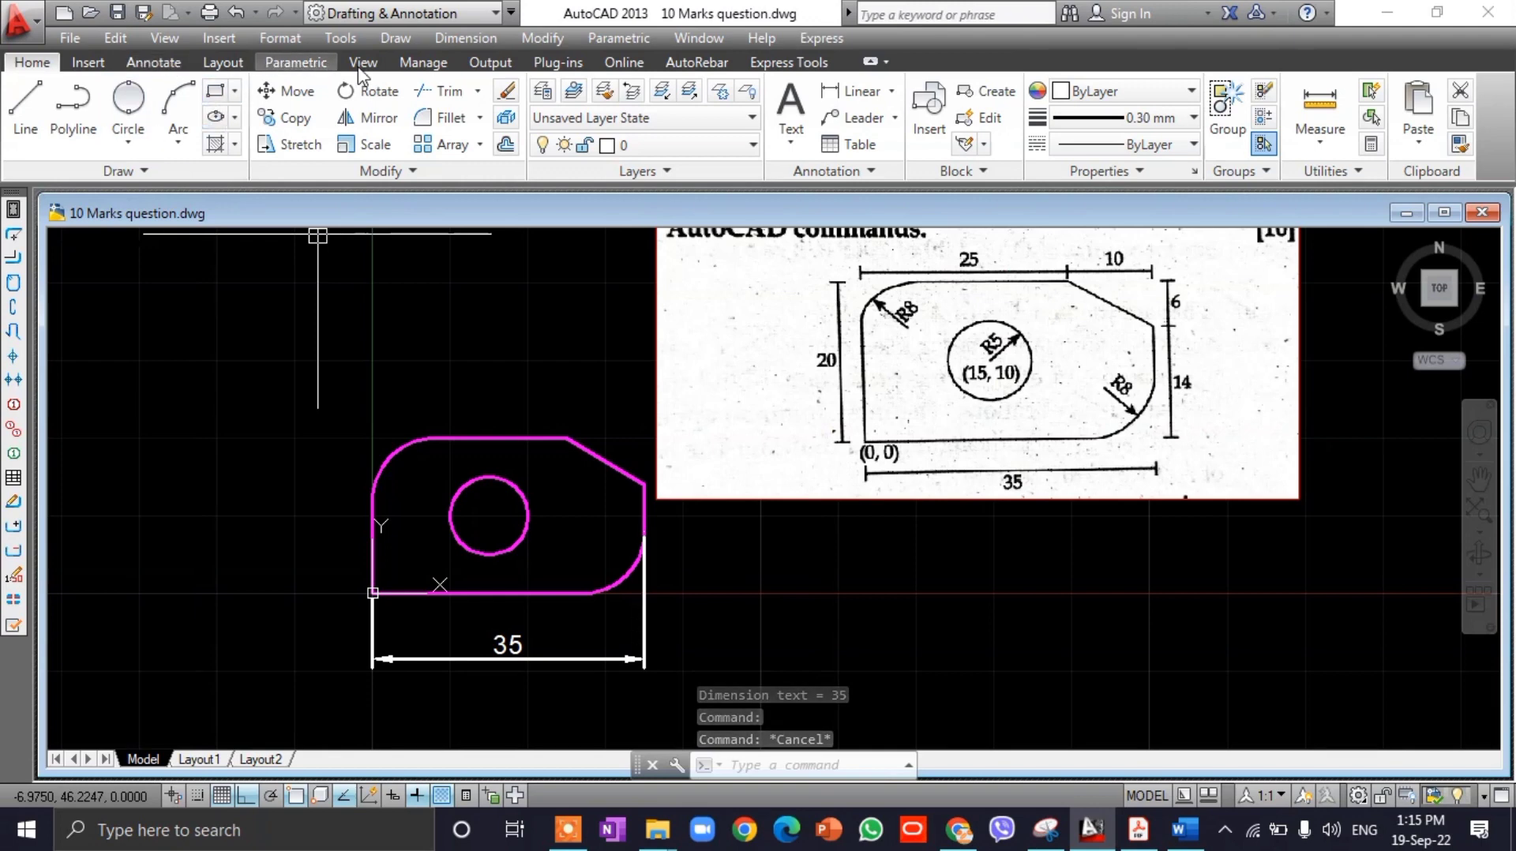
{"action": "left_click", "coordinate": [153, 62]}
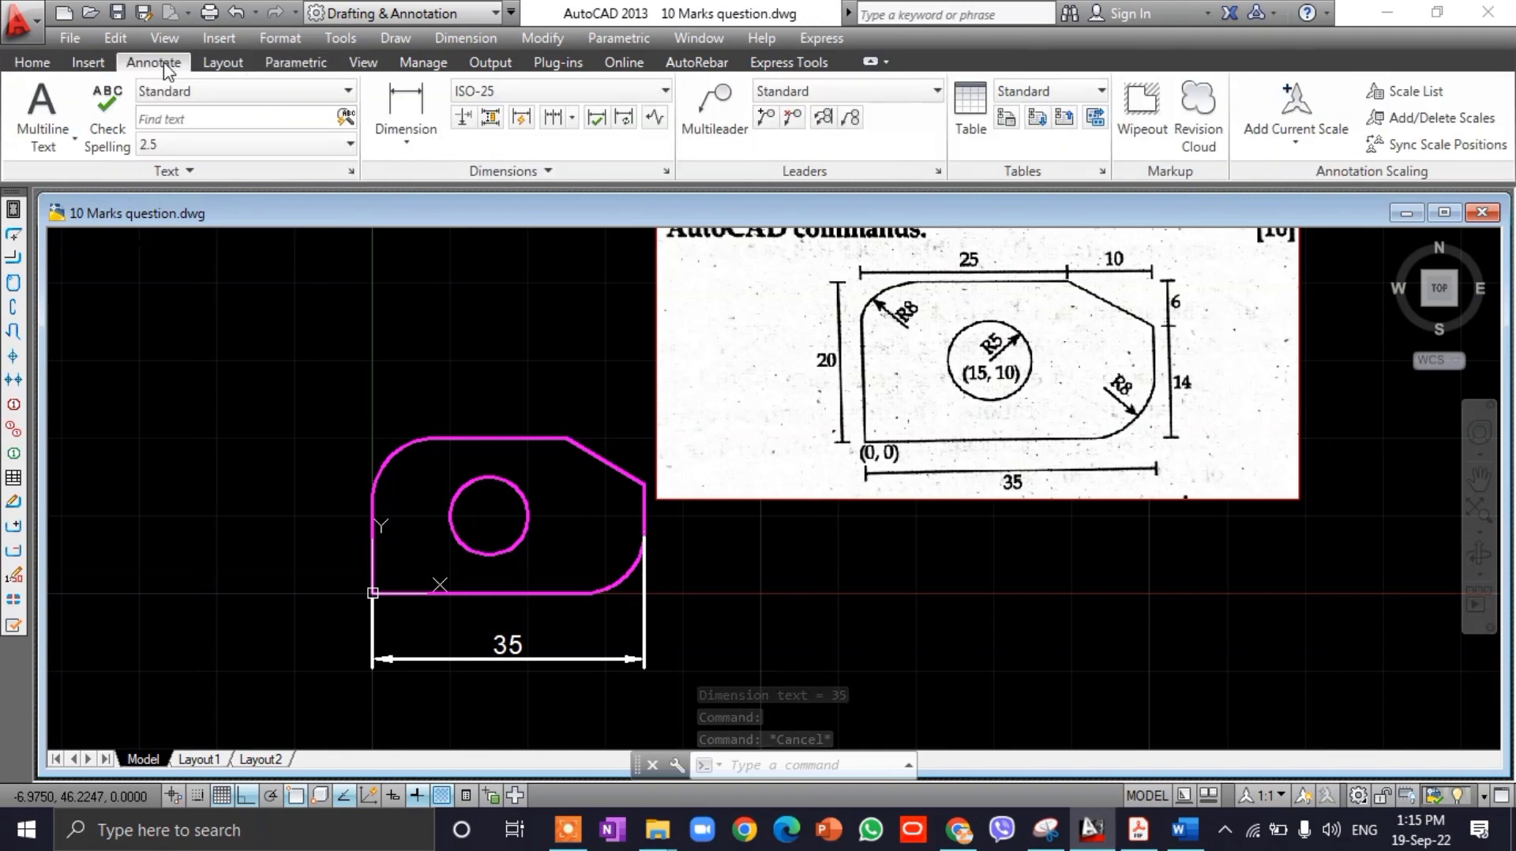
Step: Add a vertical 14 linear dimension on the outline's right side
{"action": "left_click", "coordinate": [405, 107]}
{"action": "middle_click_drag", "start_coordinate": [789, 463], "coordinate": [766, 606]}
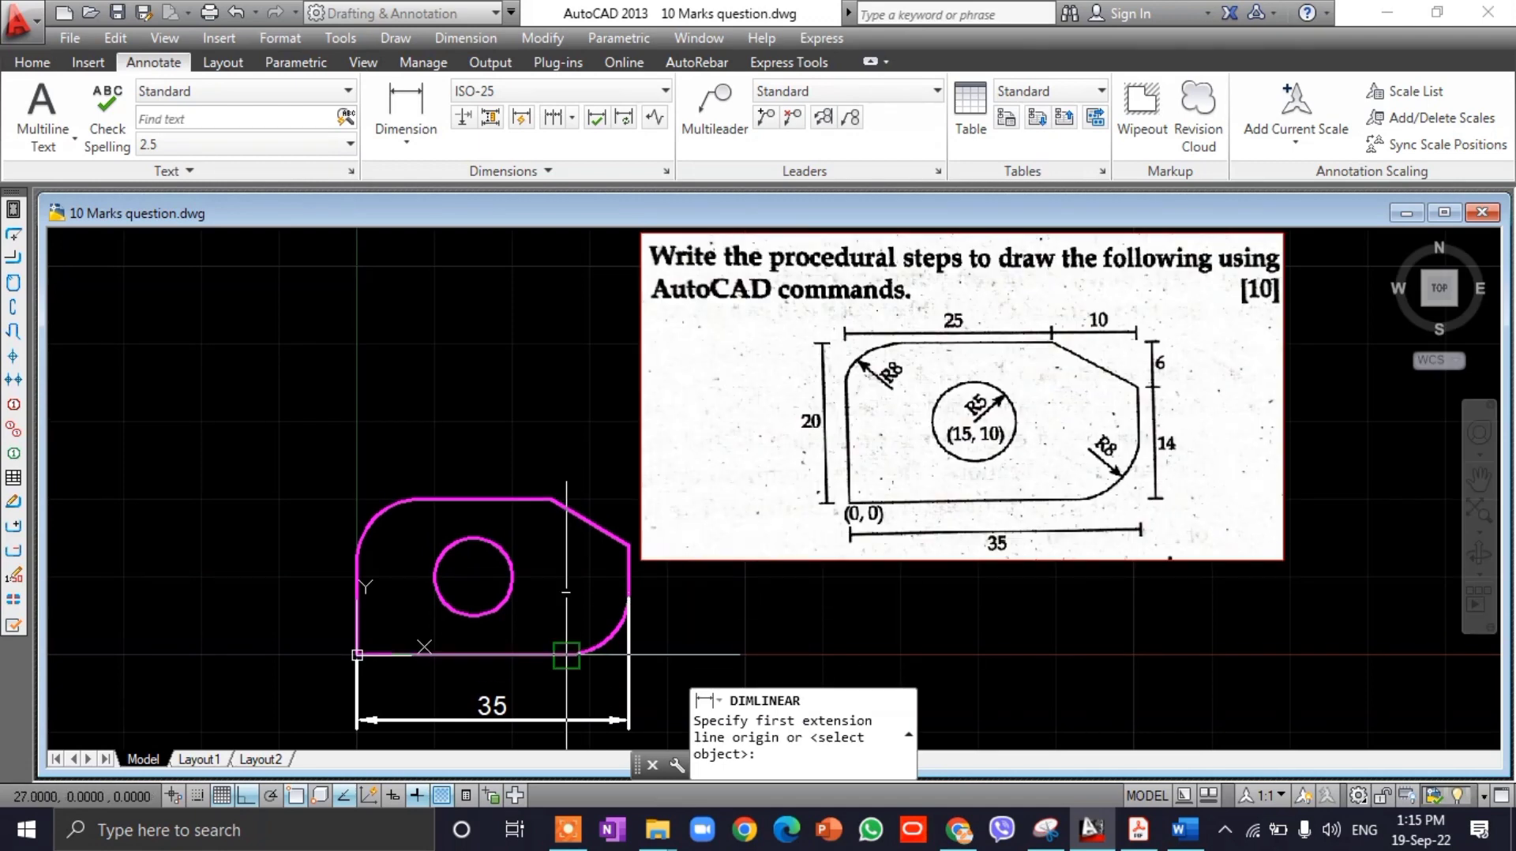
{"action": "left_click", "coordinate": [566, 655]}
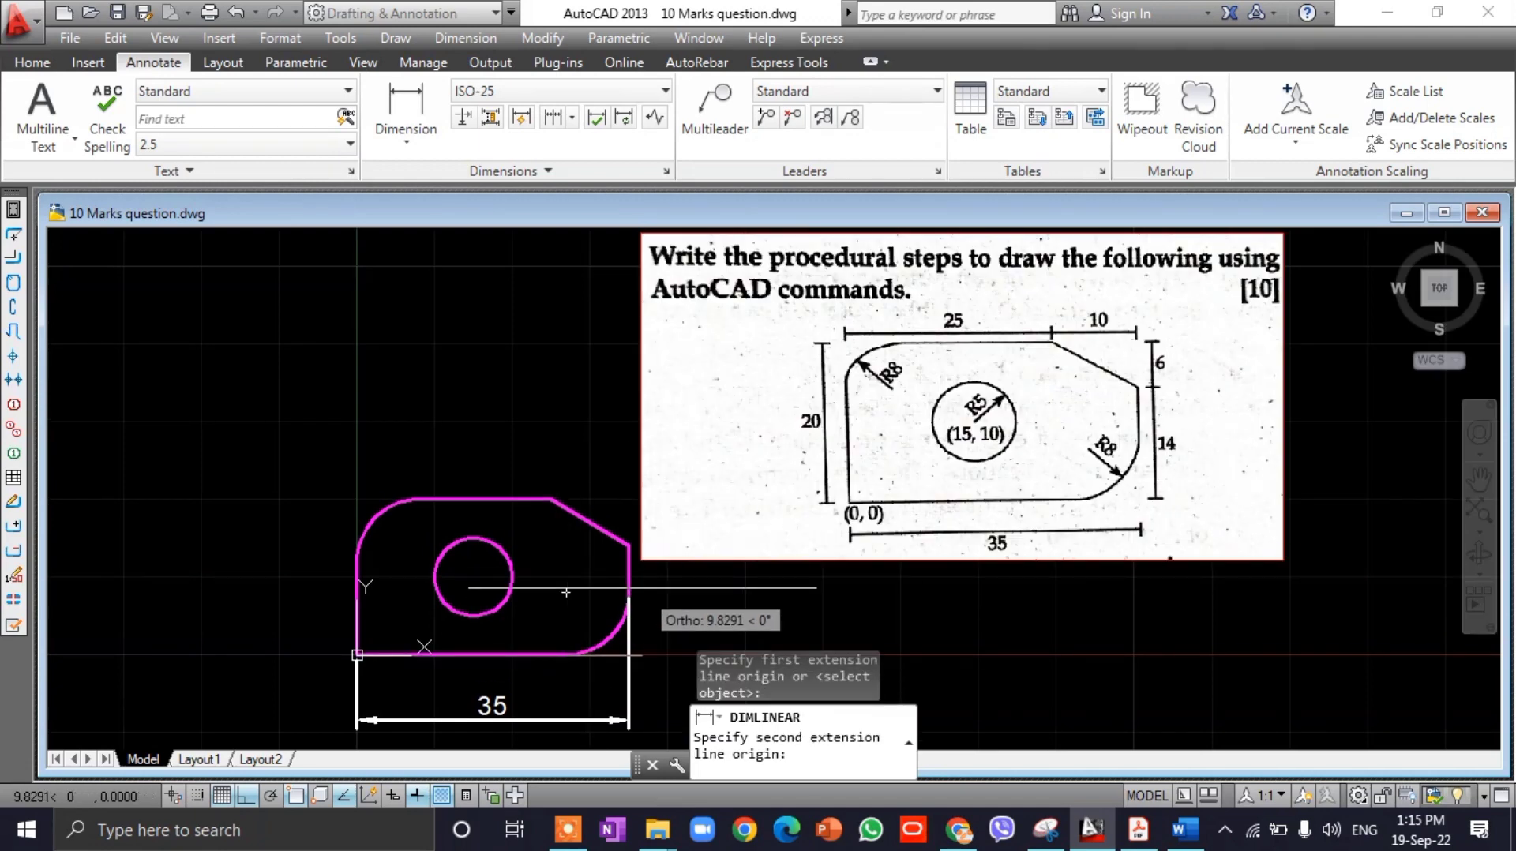
{"action": "left_click", "coordinate": [630, 546]}
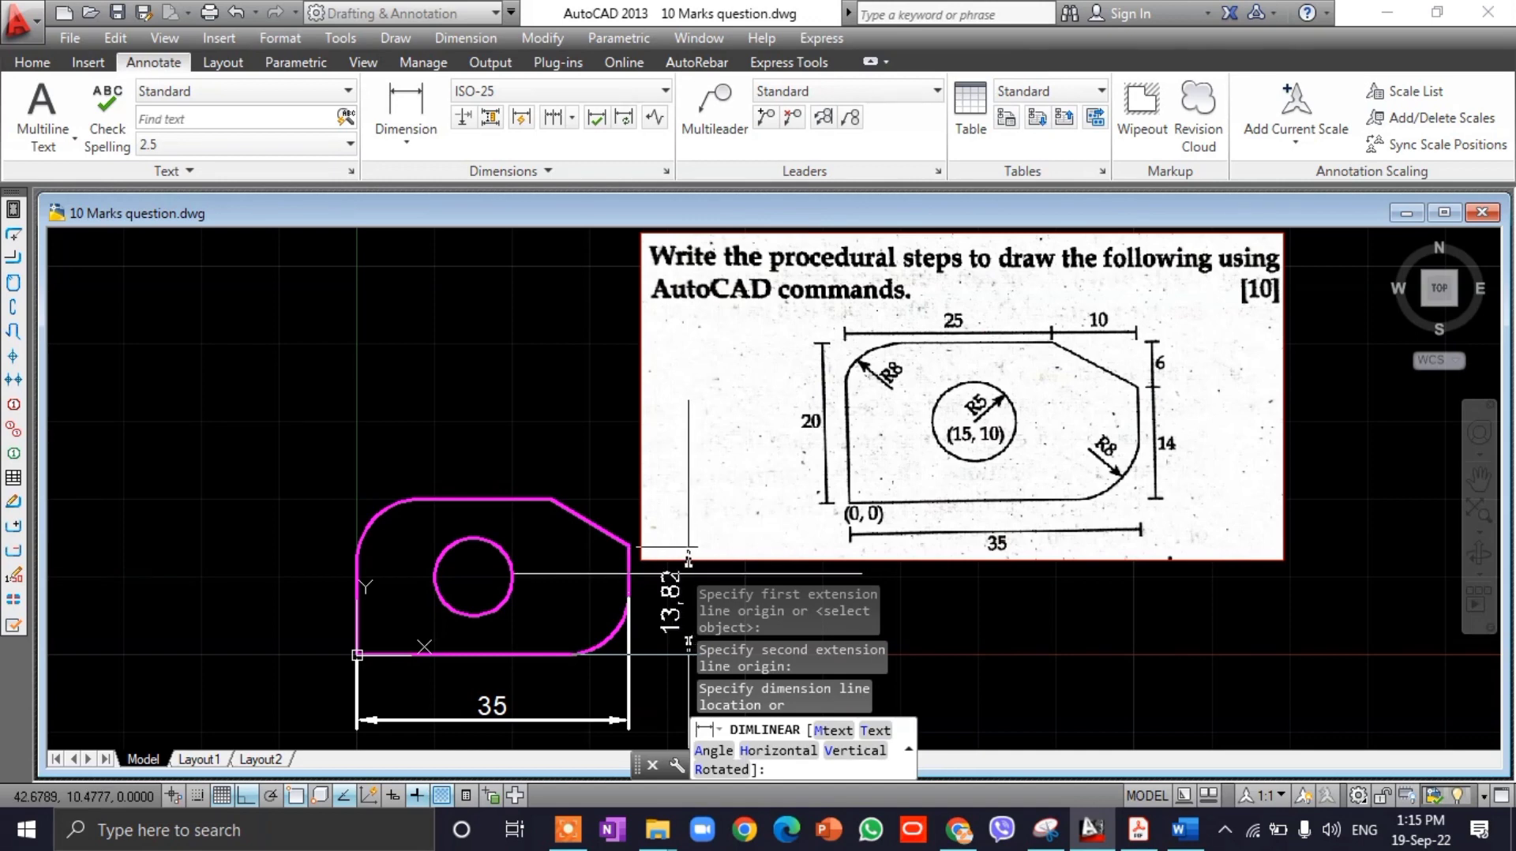
{"action": "key", "text": "Escape"}
{"action": "scroll", "coordinate": [568, 585], "scroll_direction": "up", "scroll_amount": 2}
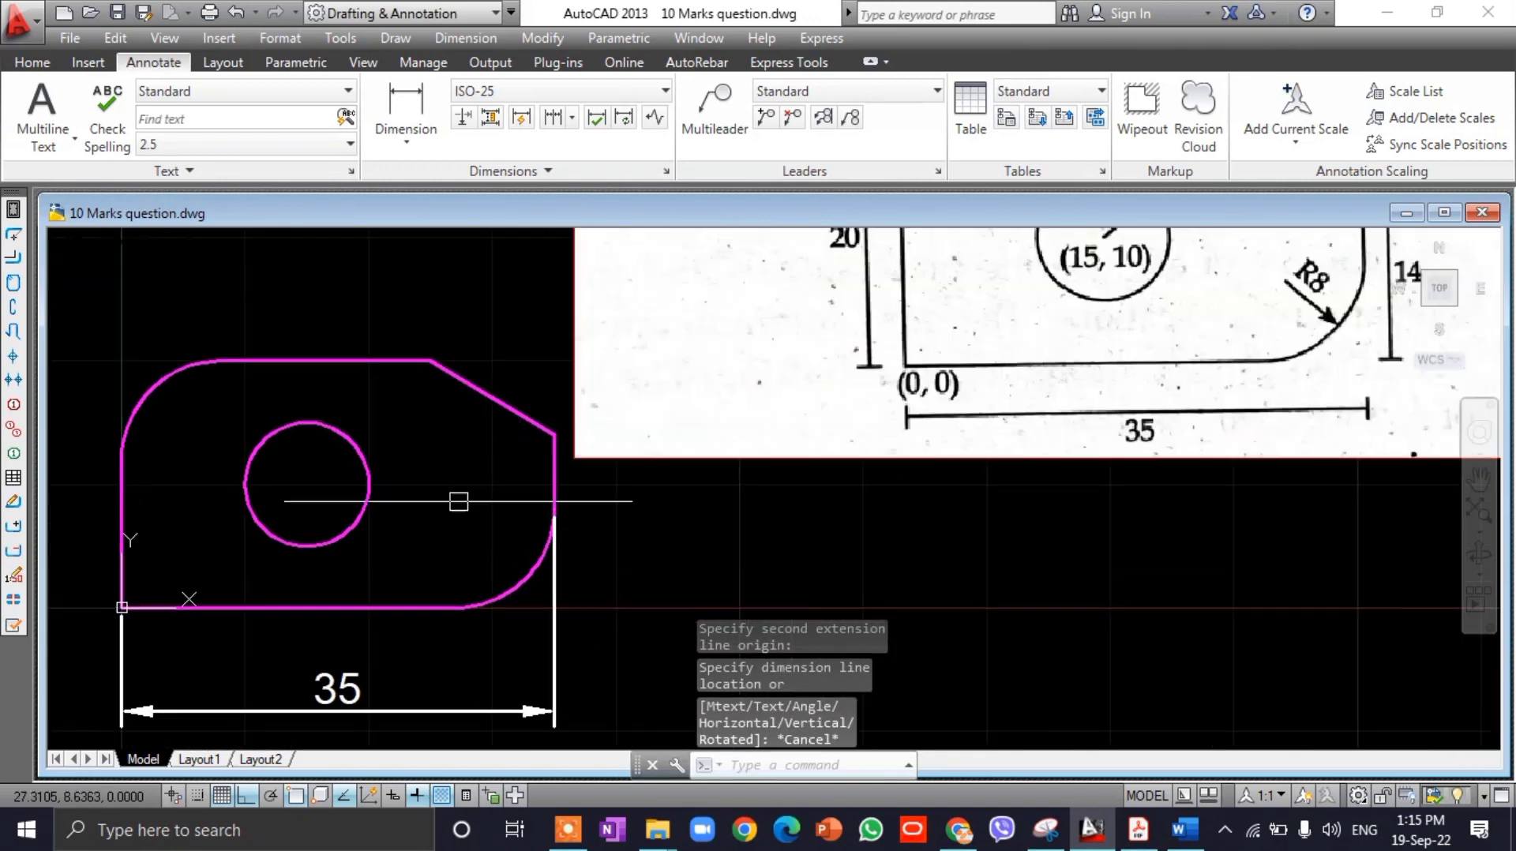
{"action": "left_click", "coordinate": [410, 126]}
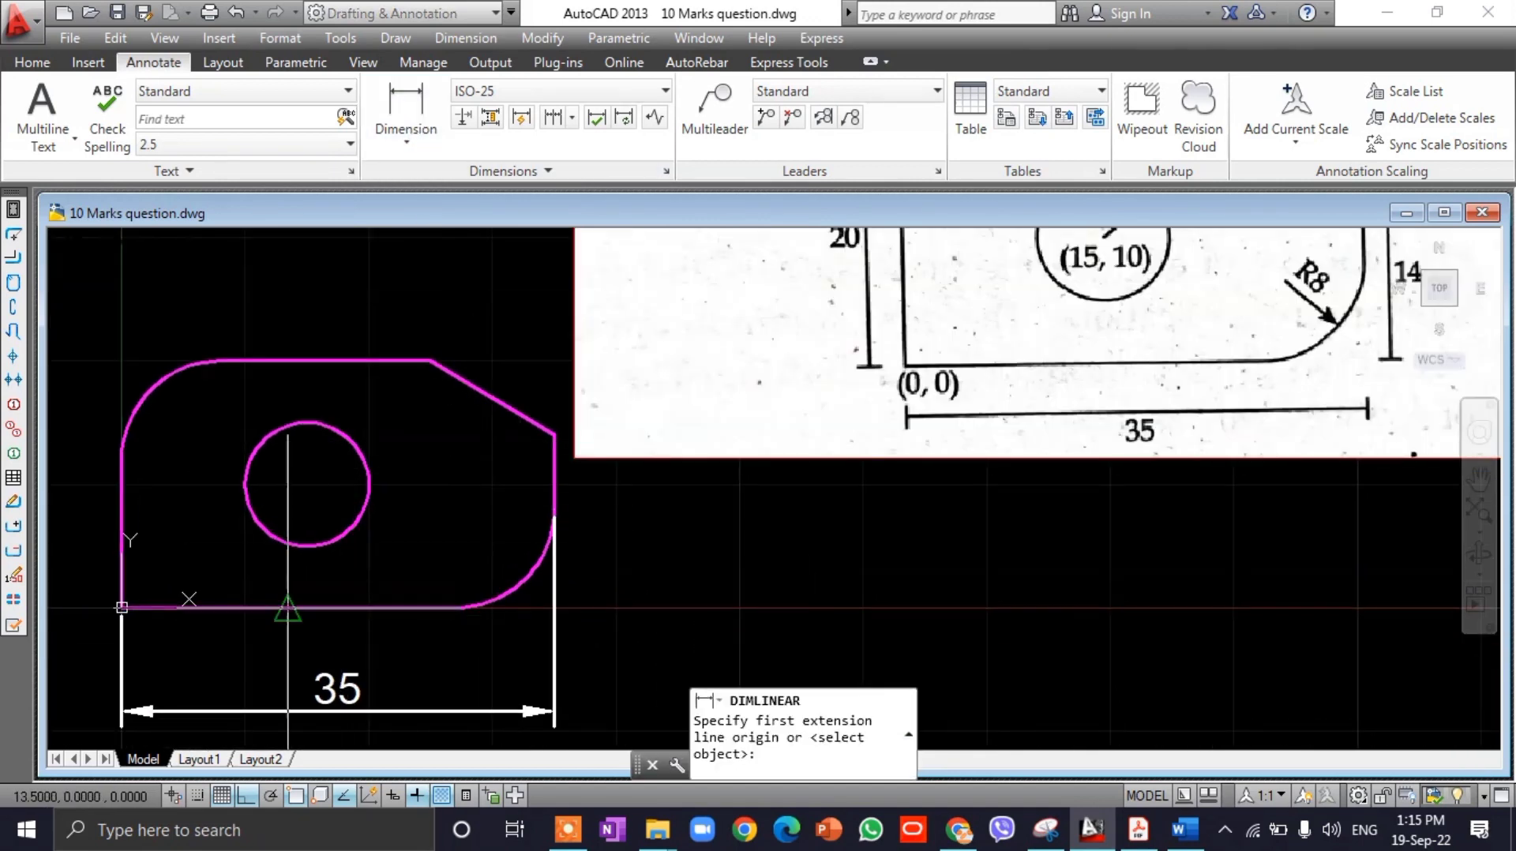
{"action": "left_click", "coordinate": [122, 607]}
{"action": "left_click", "coordinate": [554, 434]}
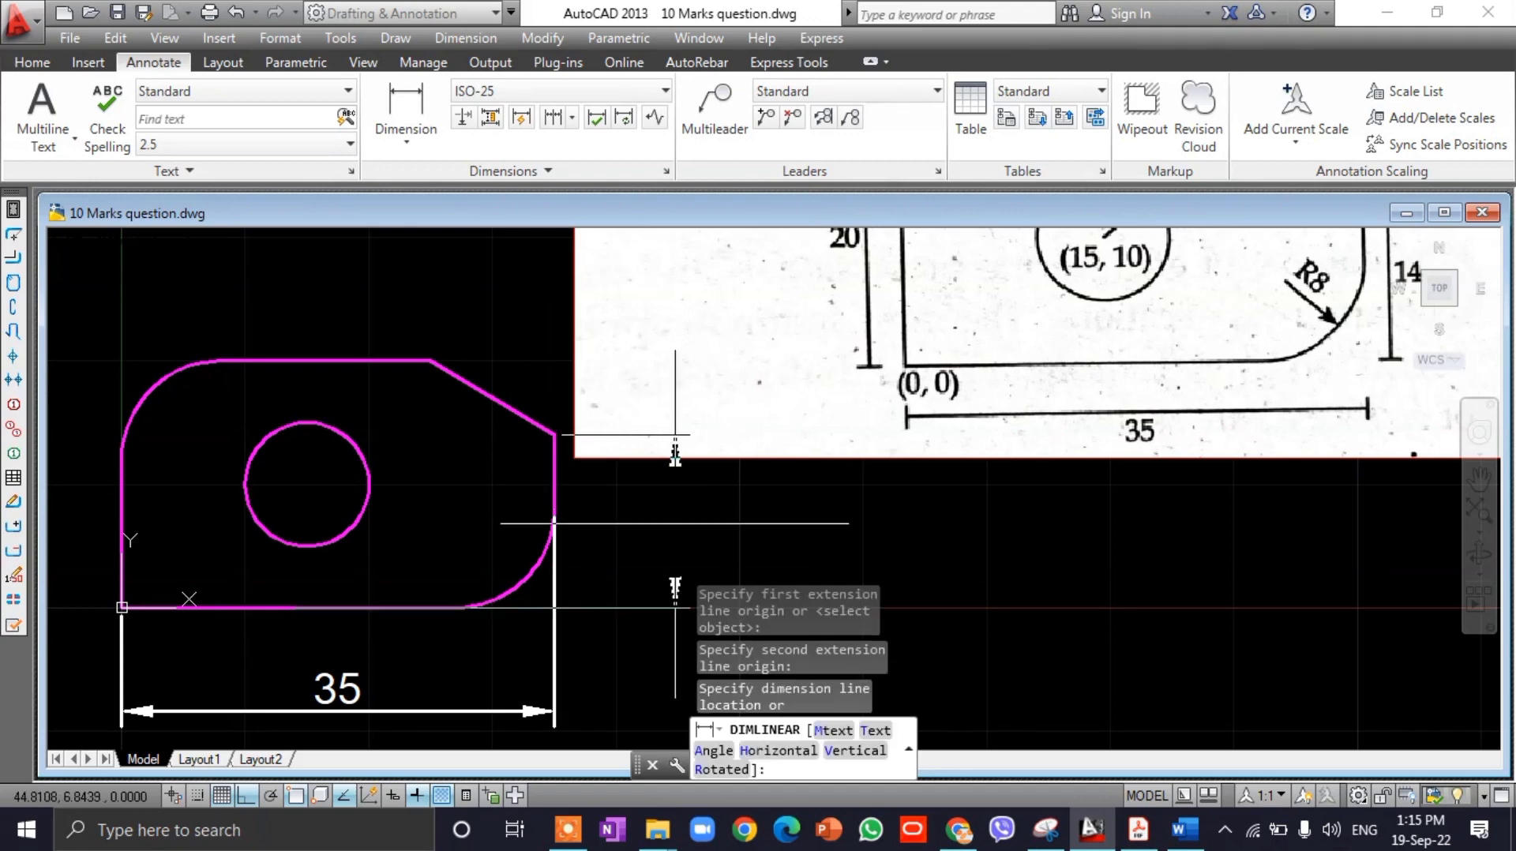
{"action": "left_click", "coordinate": [662, 527]}
Step: Continue from the 14 with a 6 dimension up to the chamfer's top vertex
{"action": "middle_click_drag", "start_coordinate": [738, 531], "coordinate": [670, 602]}
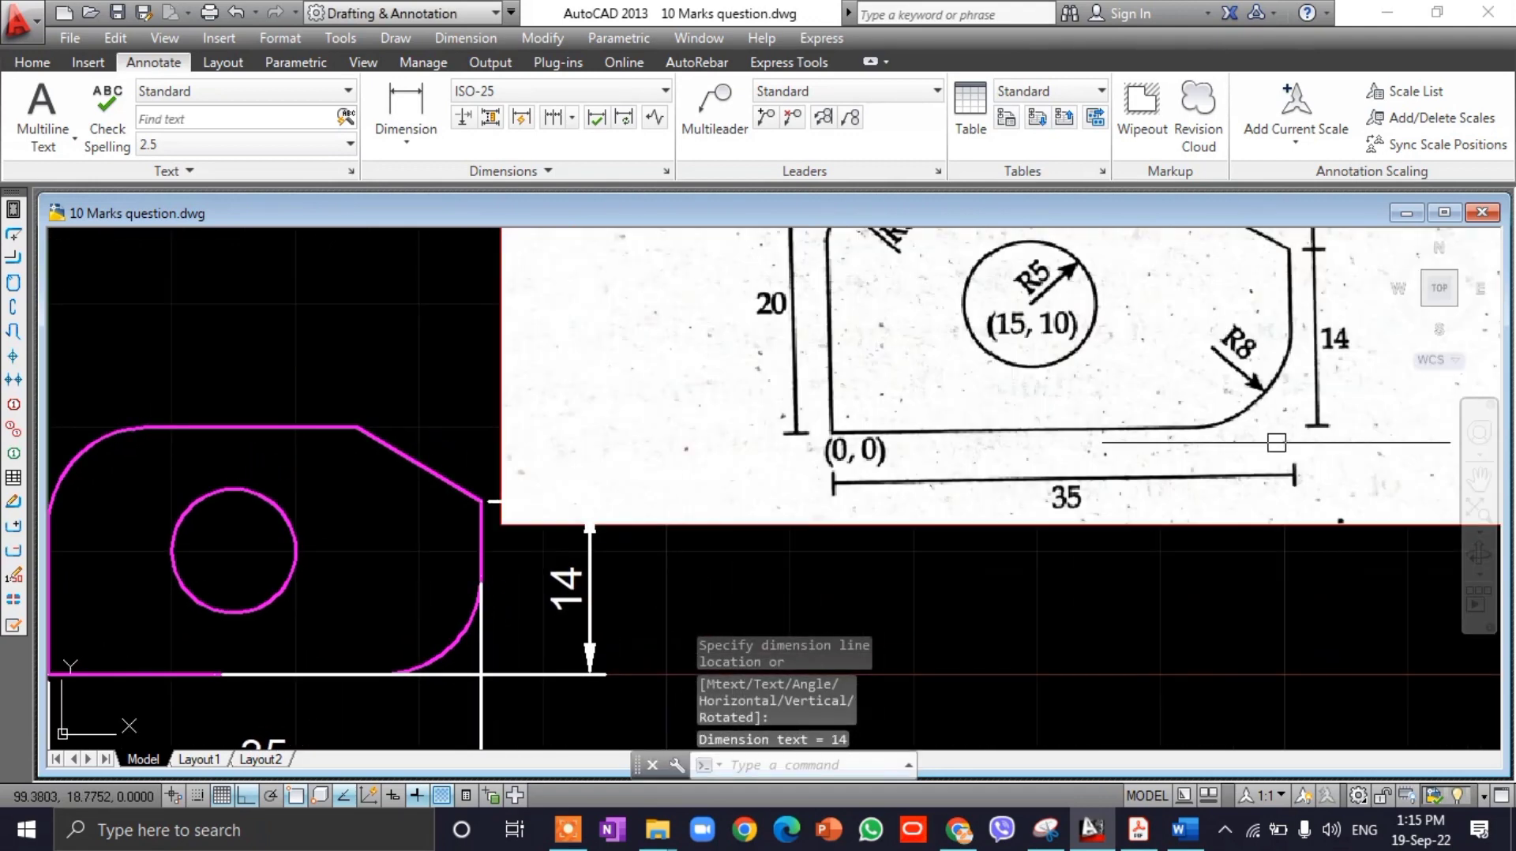
{"action": "middle_click_drag", "start_coordinate": [1276, 443], "coordinate": [1249, 549]}
{"action": "middle_click_drag", "start_coordinate": [471, 479], "coordinate": [582, 395]}
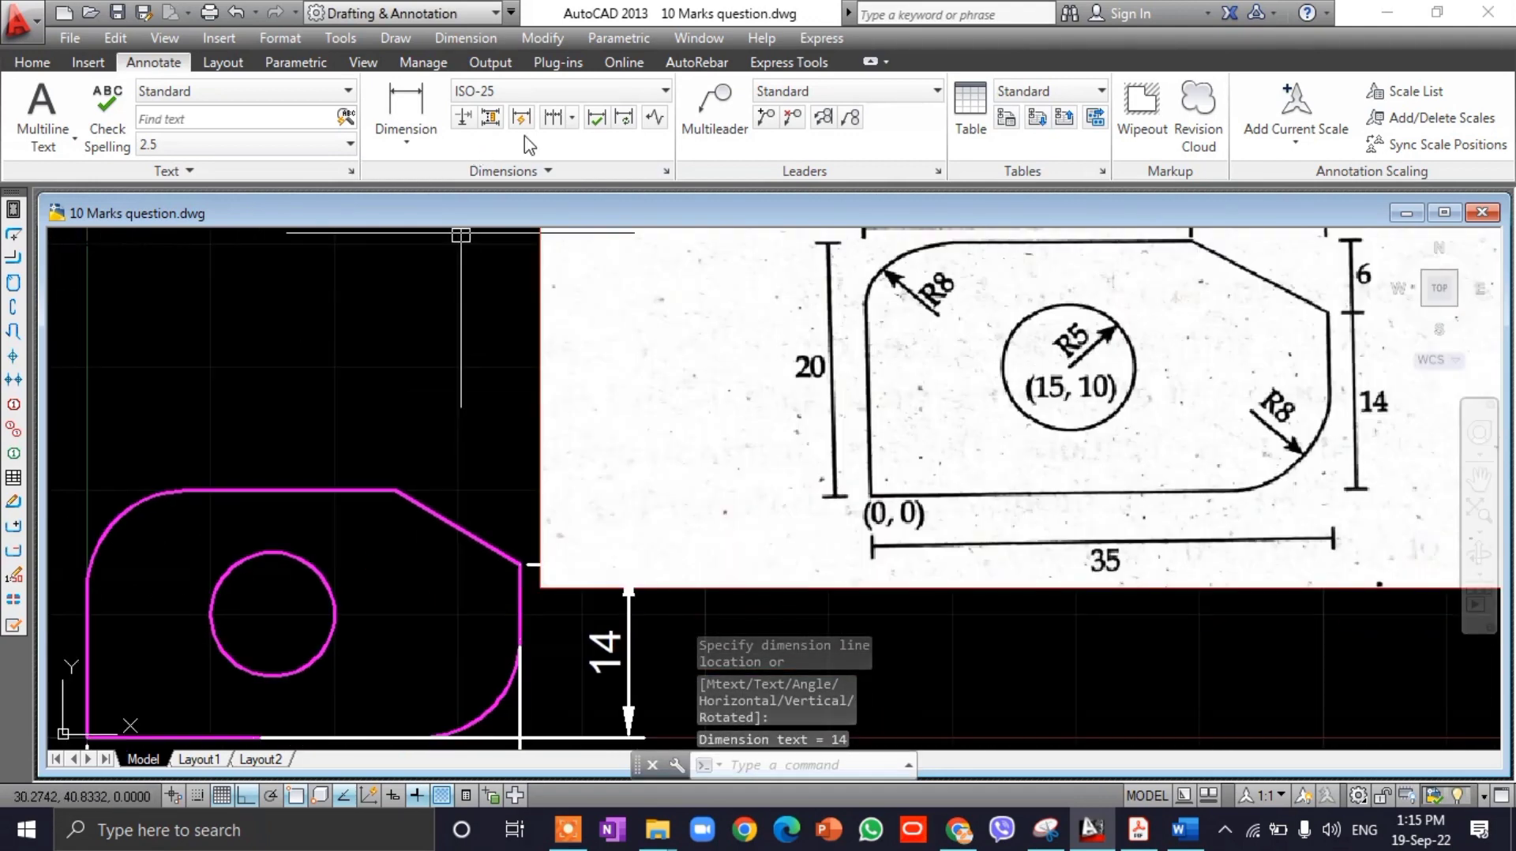
{"action": "left_click", "coordinate": [552, 117]}
{"action": "left_click", "coordinate": [397, 490]}
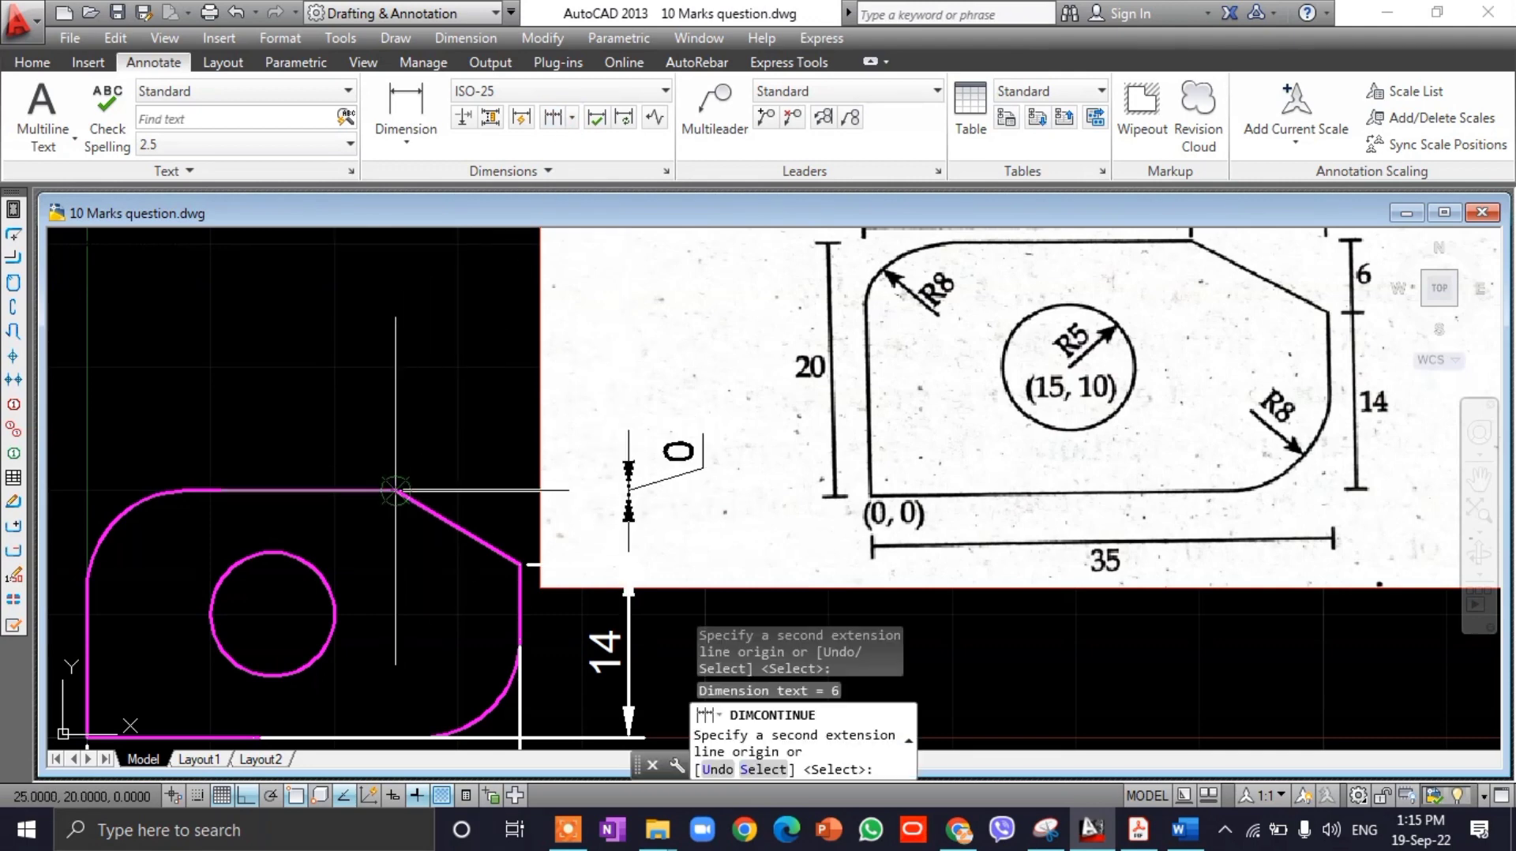
{"action": "key", "text": "Escape"}
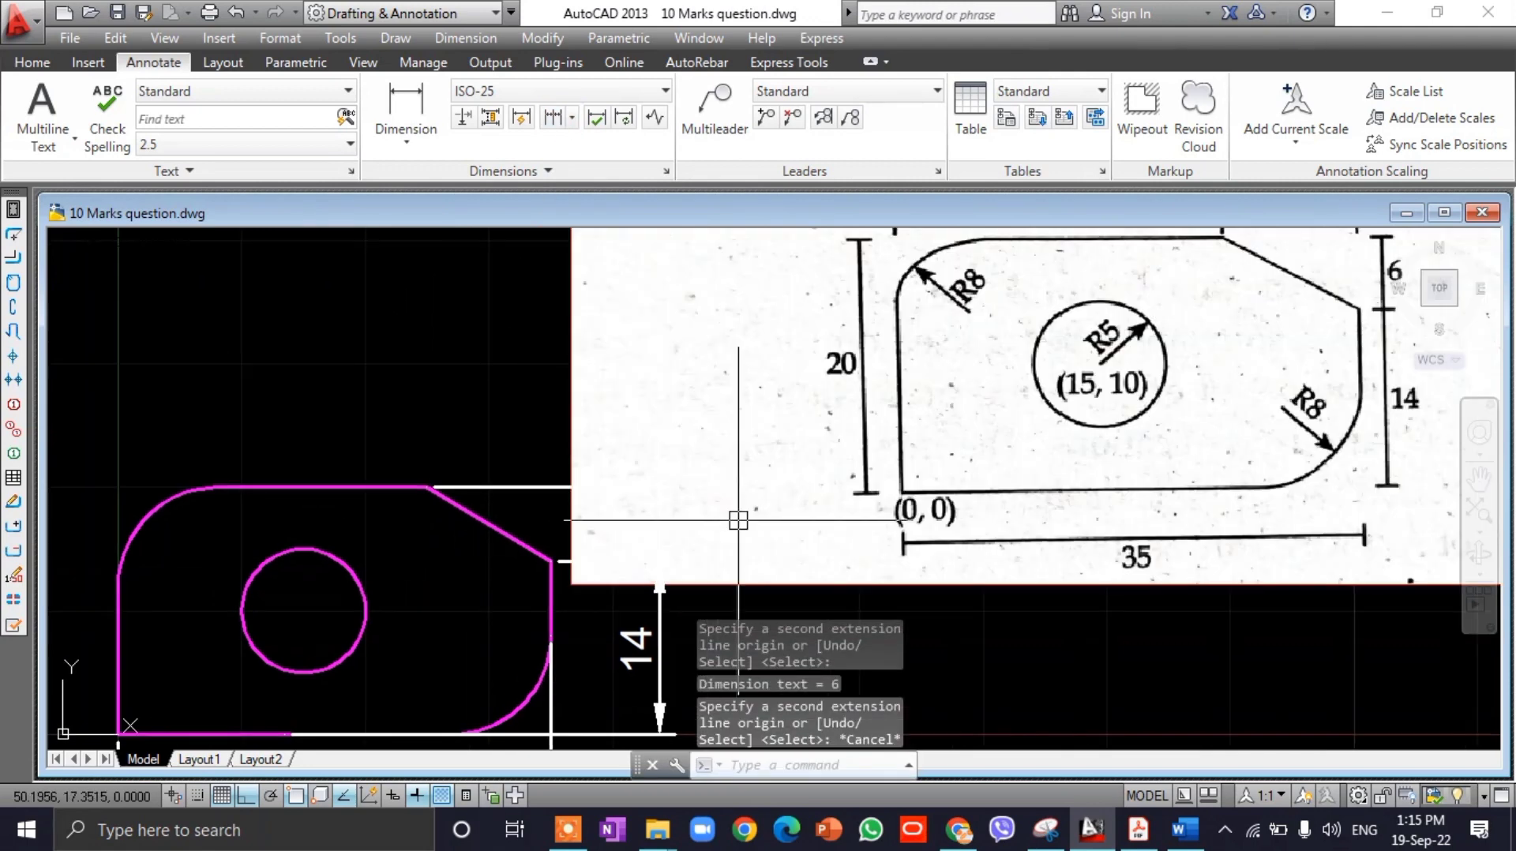
{"action": "scroll", "coordinate": [1142, 540], "scroll_direction": "down", "scroll_amount": 2}
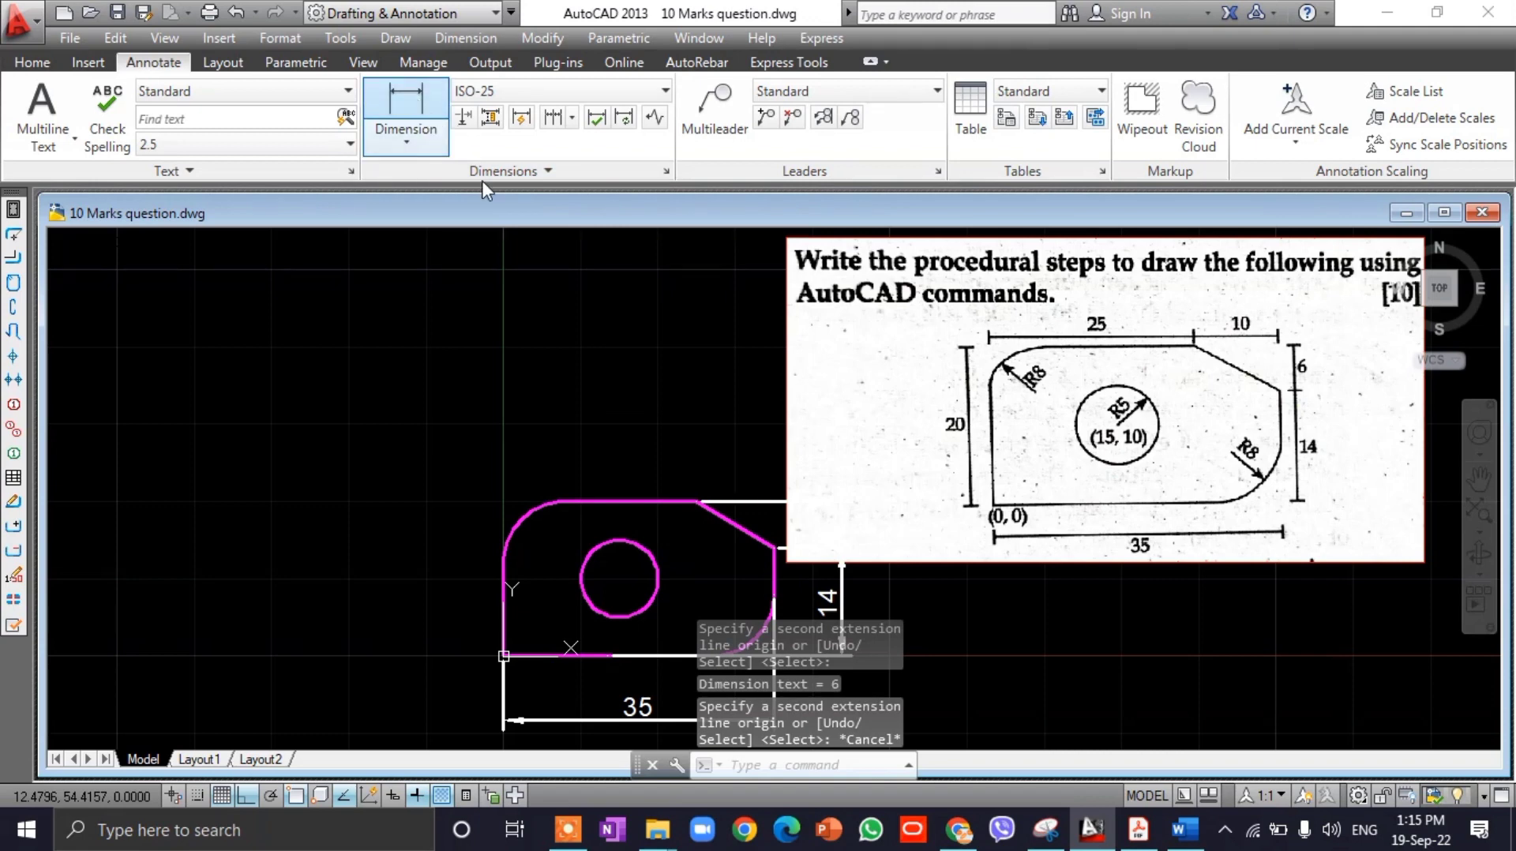
Step: Add a 10 linear dimension across the chamfer, placed above the shape
{"action": "left_click", "coordinate": [406, 111]}
{"action": "scroll", "coordinate": [758, 549], "scroll_direction": "up", "scroll_amount": 1}
{"action": "scroll", "coordinate": [785, 528], "scroll_direction": "up", "scroll_amount": 2}
{"action": "scroll", "coordinate": [790, 553], "scroll_direction": "up", "scroll_amount": 3}
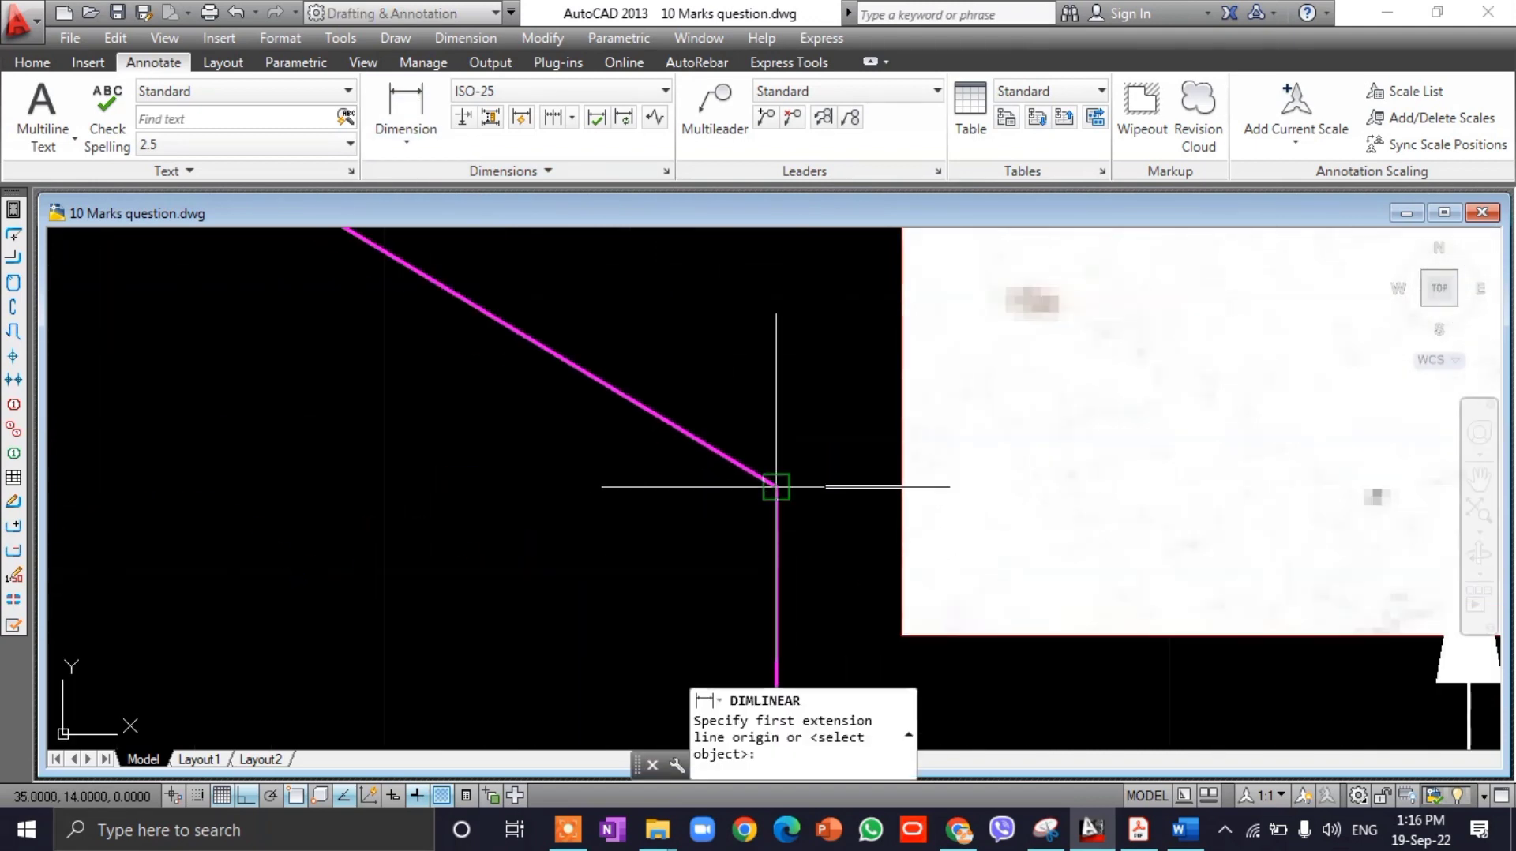
{"action": "left_click", "coordinate": [776, 486]}
{"action": "scroll", "coordinate": [782, 505], "scroll_direction": "down", "scroll_amount": 1}
{"action": "scroll", "coordinate": [782, 506], "scroll_direction": "down", "scroll_amount": 1}
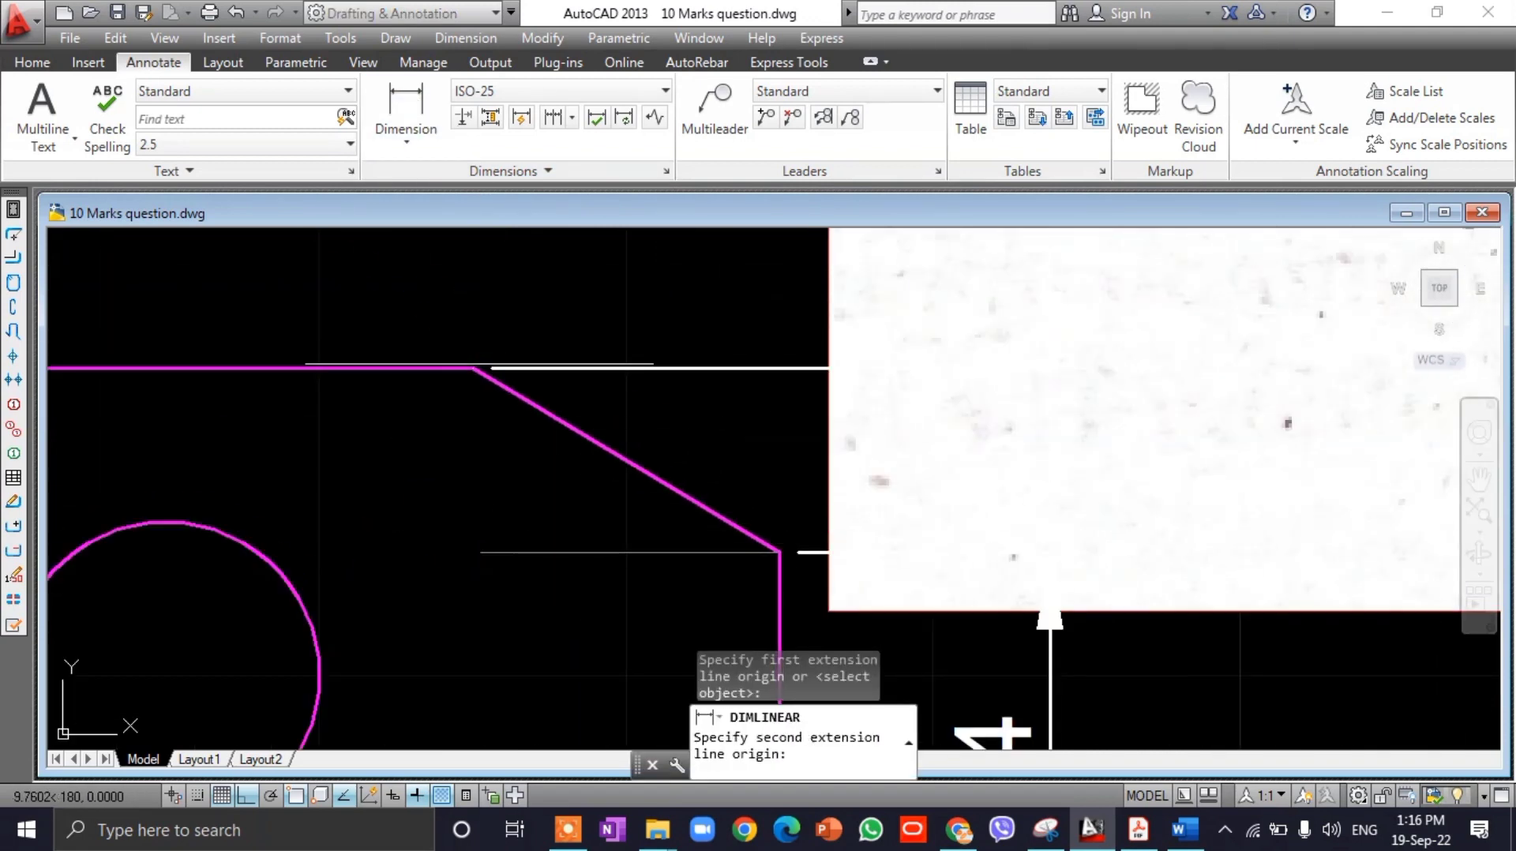
{"action": "left_click", "coordinate": [472, 368]}
{"action": "scroll", "coordinate": [472, 368], "scroll_direction": "down", "scroll_amount": 3}
{"action": "left_click", "coordinate": [512, 427]}
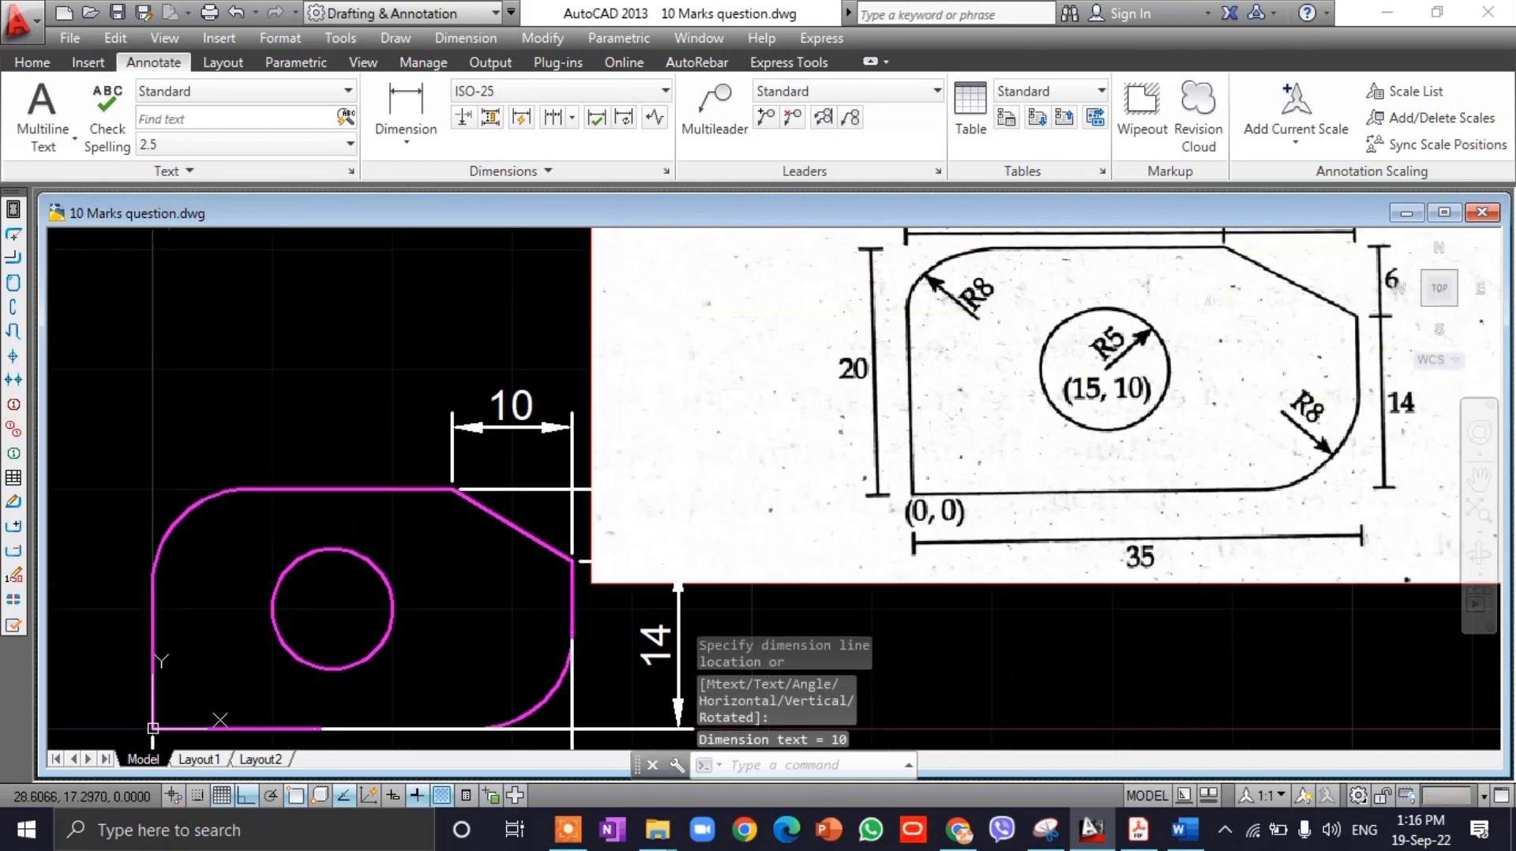
{"action": "scroll", "coordinate": [1224, 513], "scroll_direction": "down", "scroll_amount": 2}
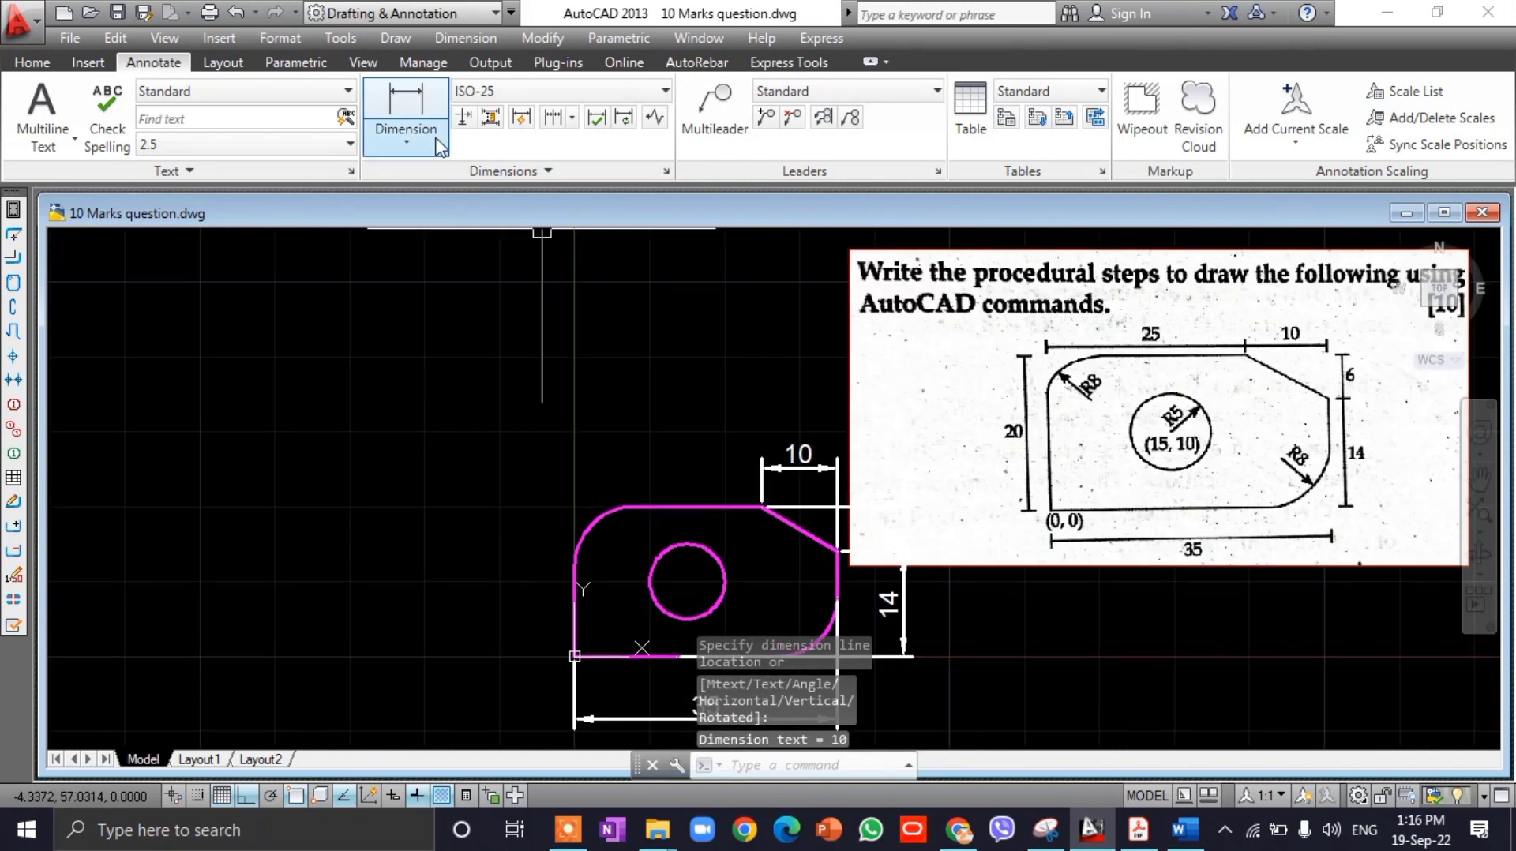
Step: Continue from the 10 dimension to the top-left corner for the 25 width
{"action": "left_click", "coordinate": [386, 99]}
{"action": "left_click", "coordinate": [564, 122]}
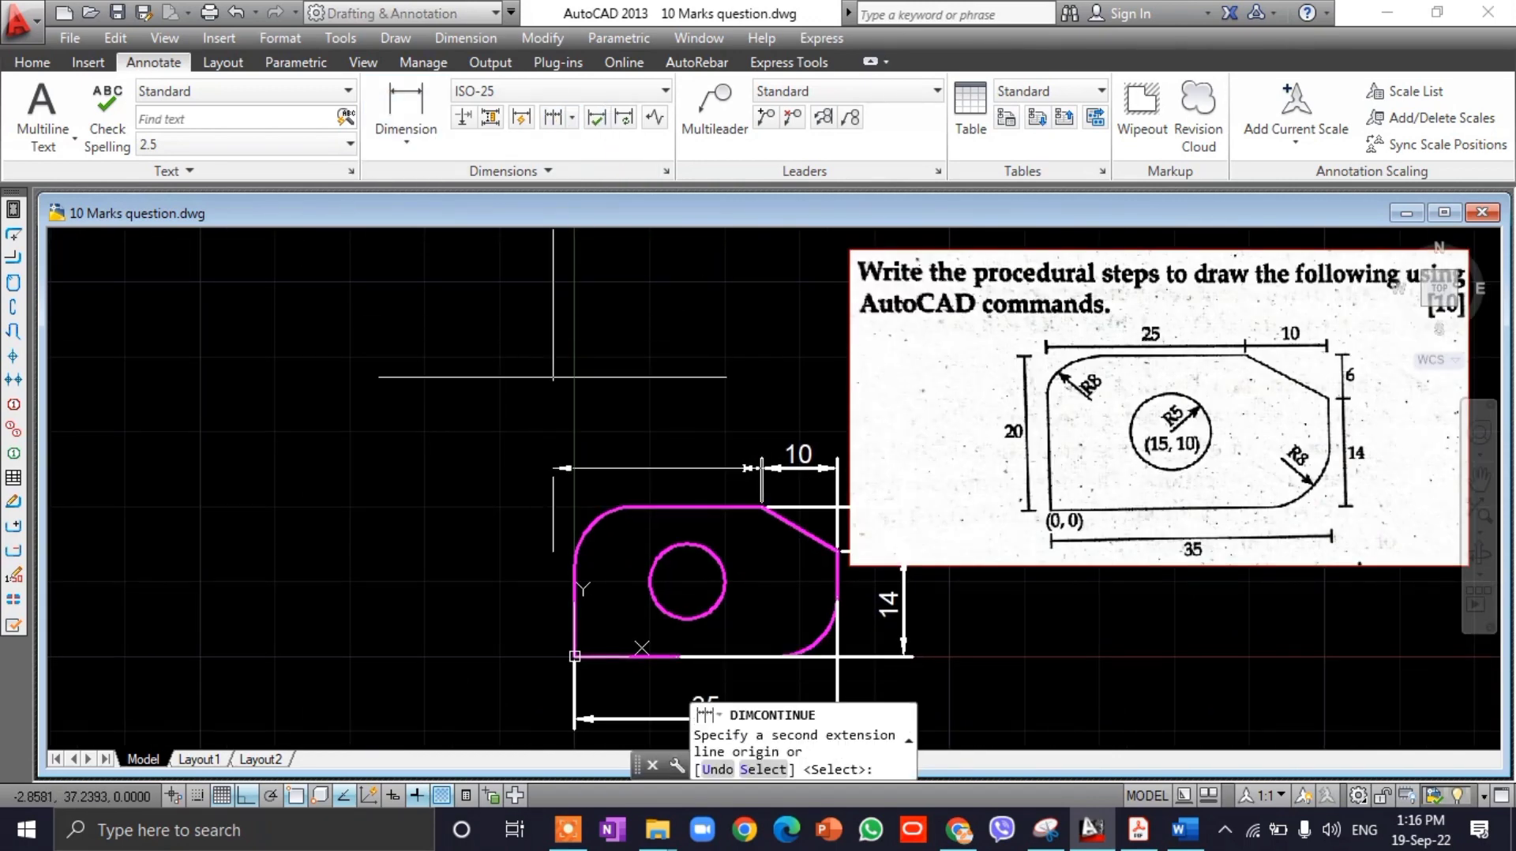
{"action": "left_click", "coordinate": [575, 567]}
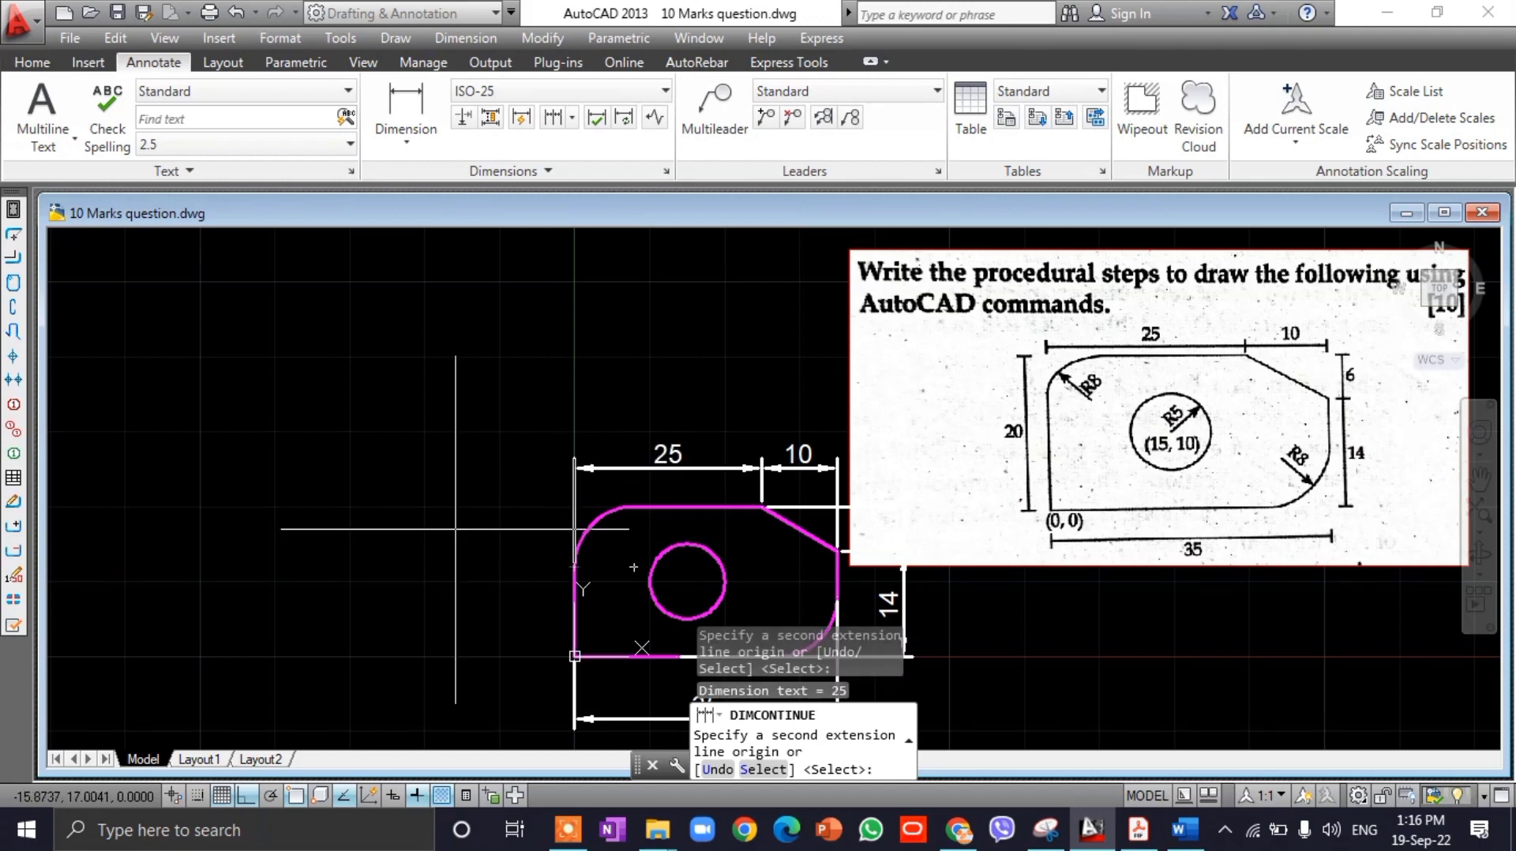
{"action": "key", "text": "Escape"}
Step: Dimension the full left-side height as 20
{"action": "middle_click_drag", "start_coordinate": [442, 513], "coordinate": [366, 473]}
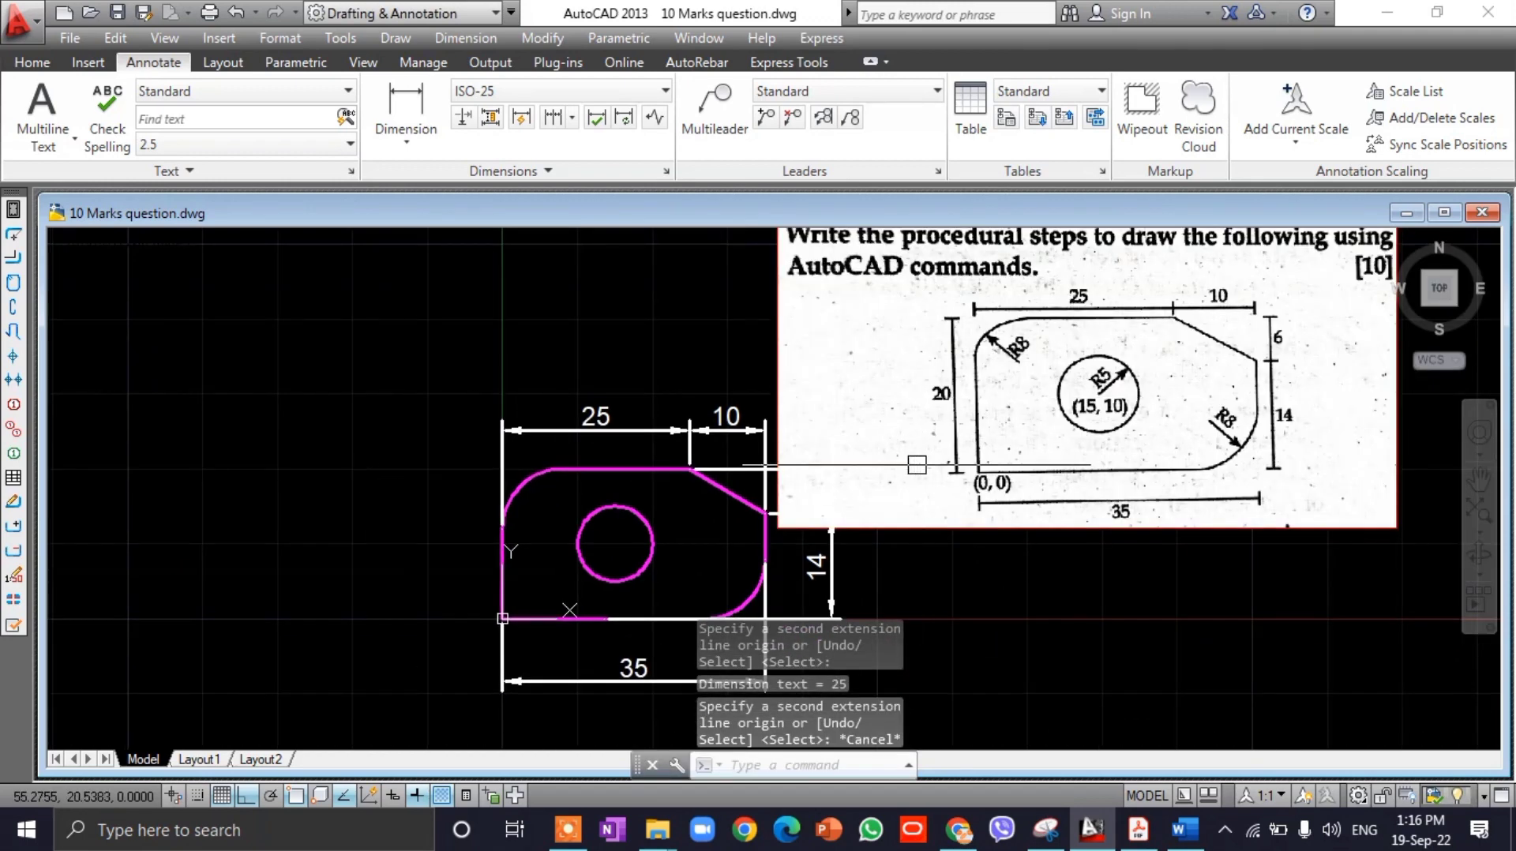
{"action": "left_click", "coordinate": [405, 111]}
{"action": "left_click", "coordinate": [690, 470]}
{"action": "left_click", "coordinate": [585, 618]}
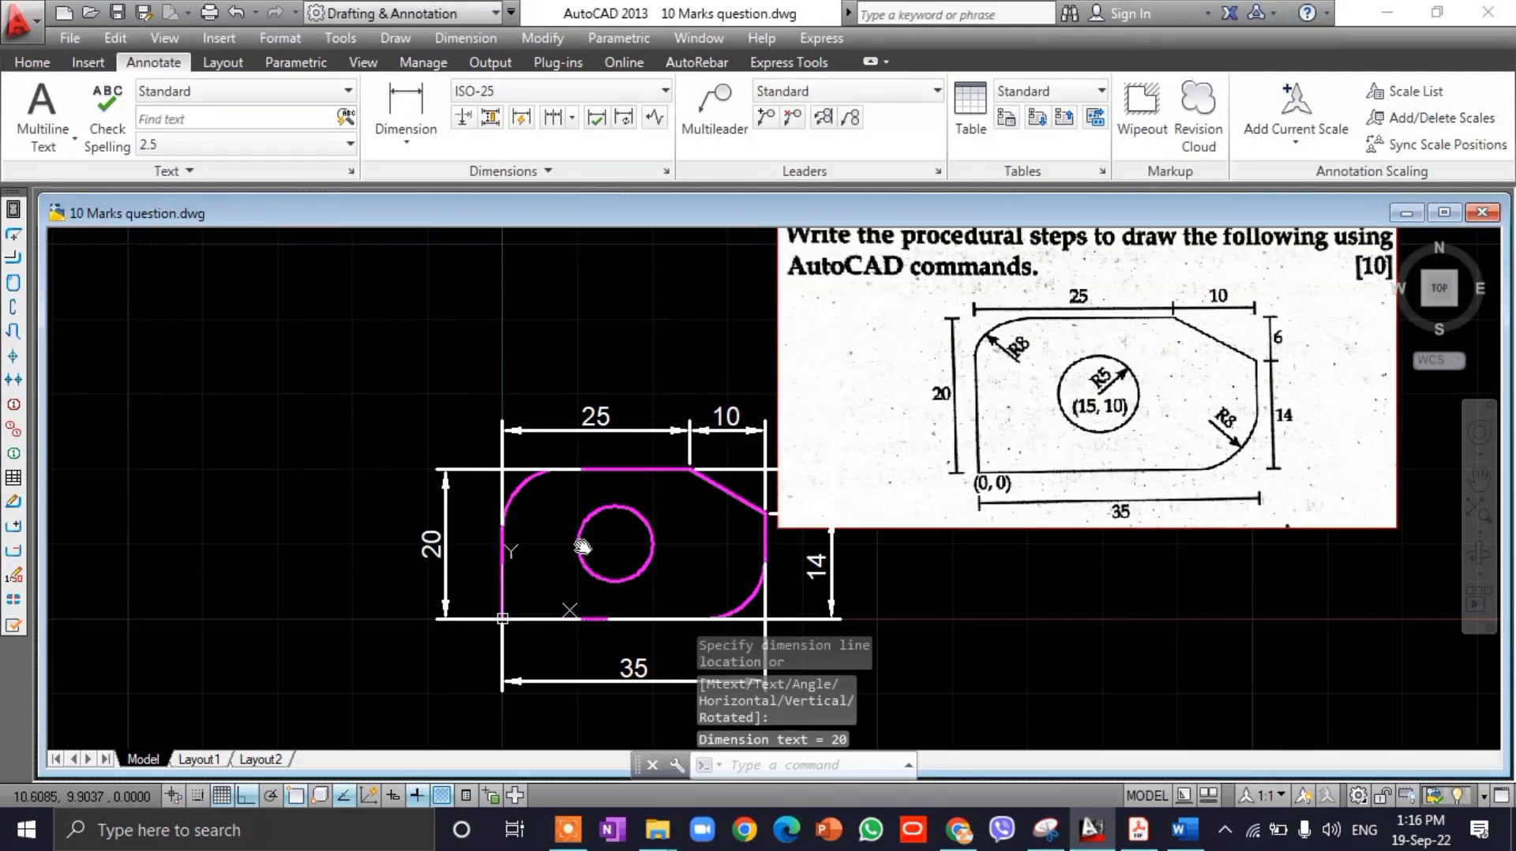
{"action": "middle_click_drag", "start_coordinate": [582, 547], "coordinate": [567, 521]}
{"action": "middle_click_drag", "start_coordinate": [848, 537], "coordinate": [849, 543]}
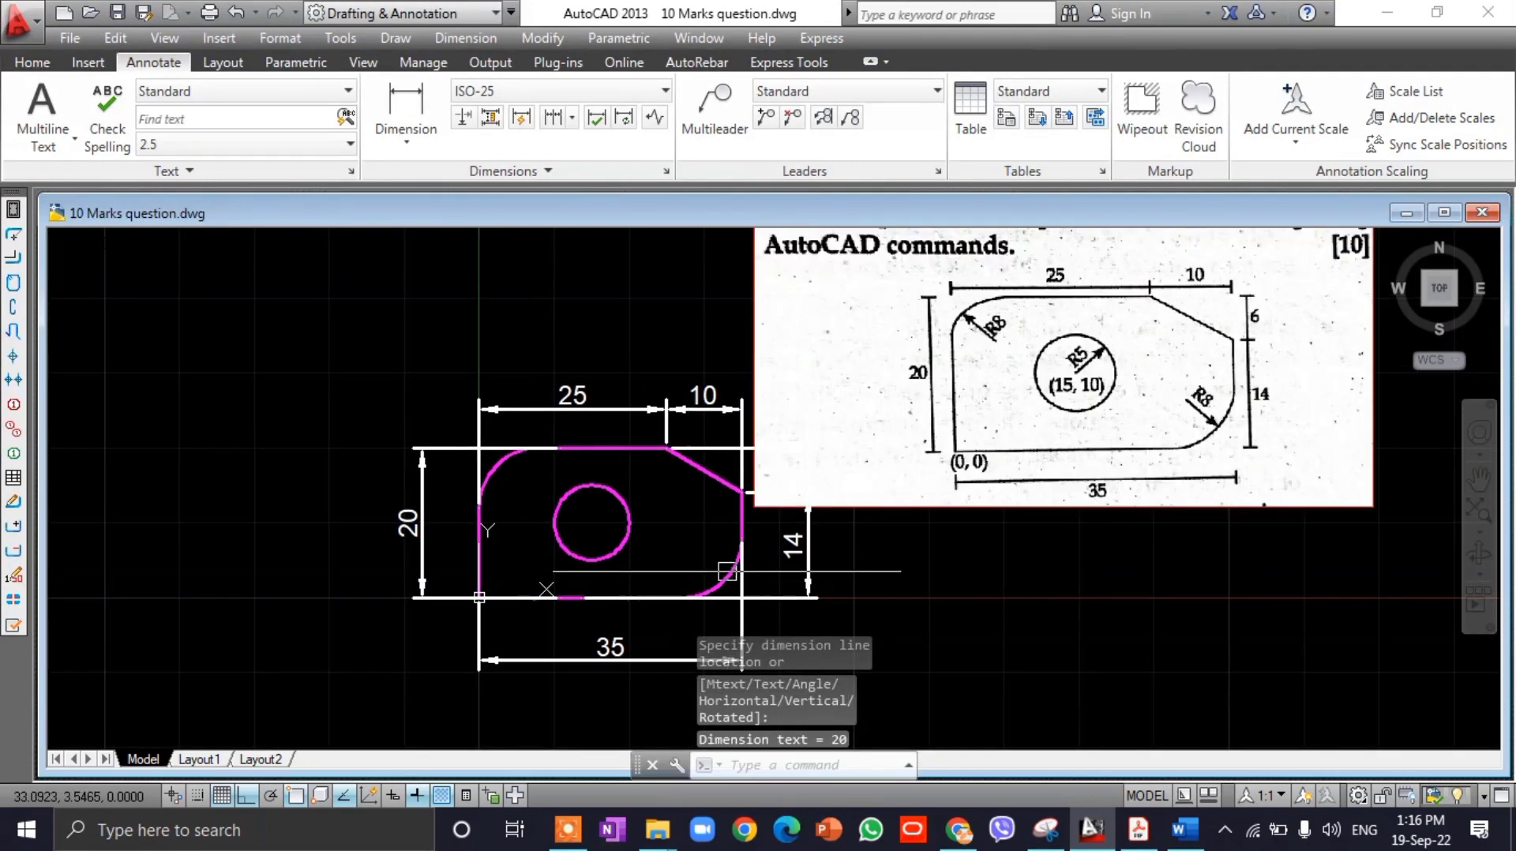
Step: Add R8 radius dimensions to the lower-right and upper-left fillets
{"action": "left_click", "coordinate": [410, 147]}
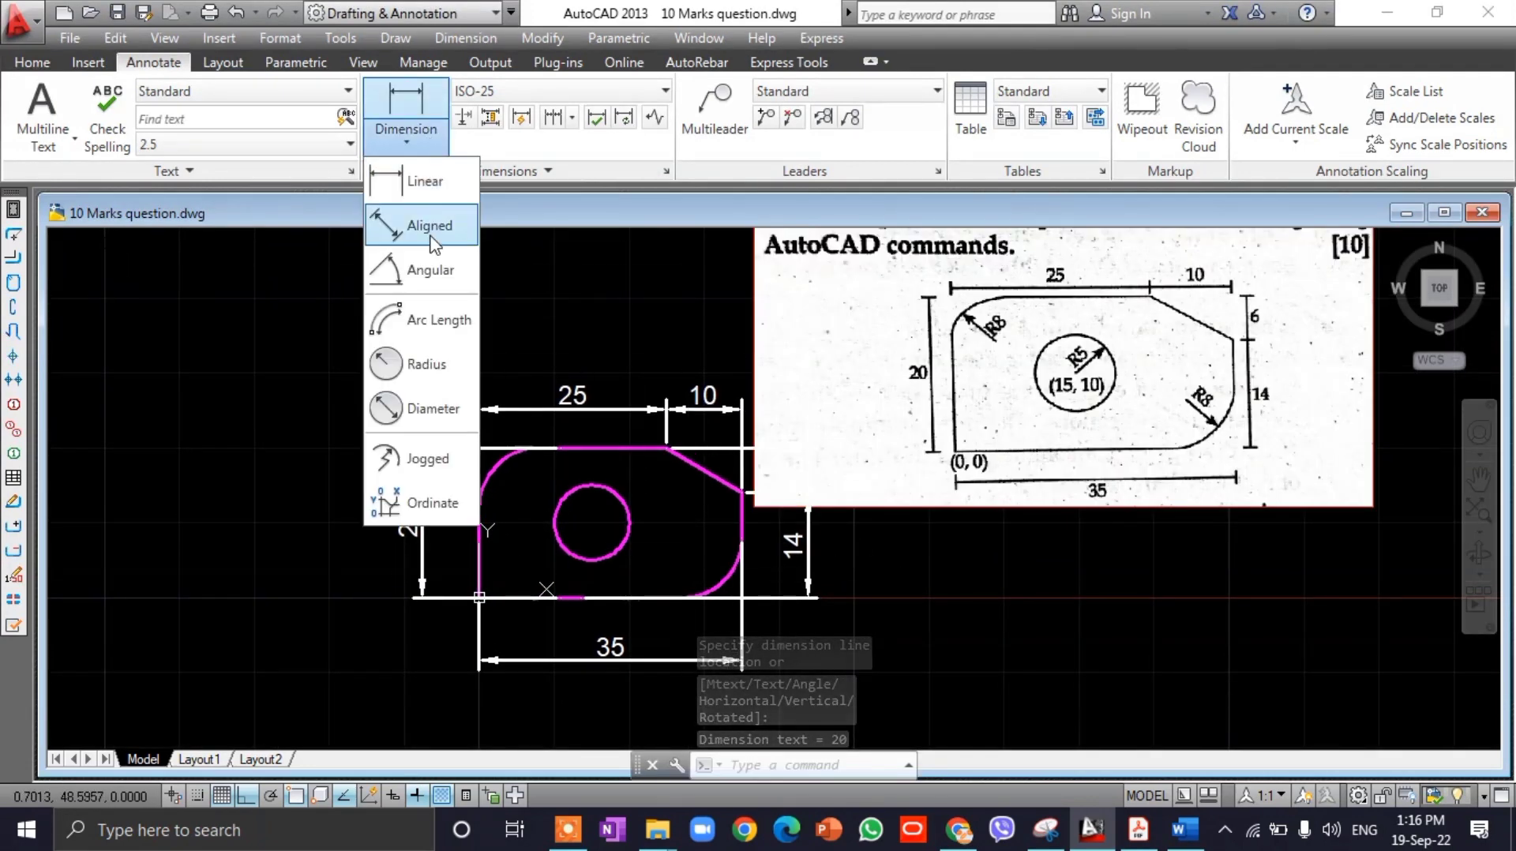
{"action": "left_click", "coordinate": [424, 360]}
{"action": "left_click", "coordinate": [709, 578]}
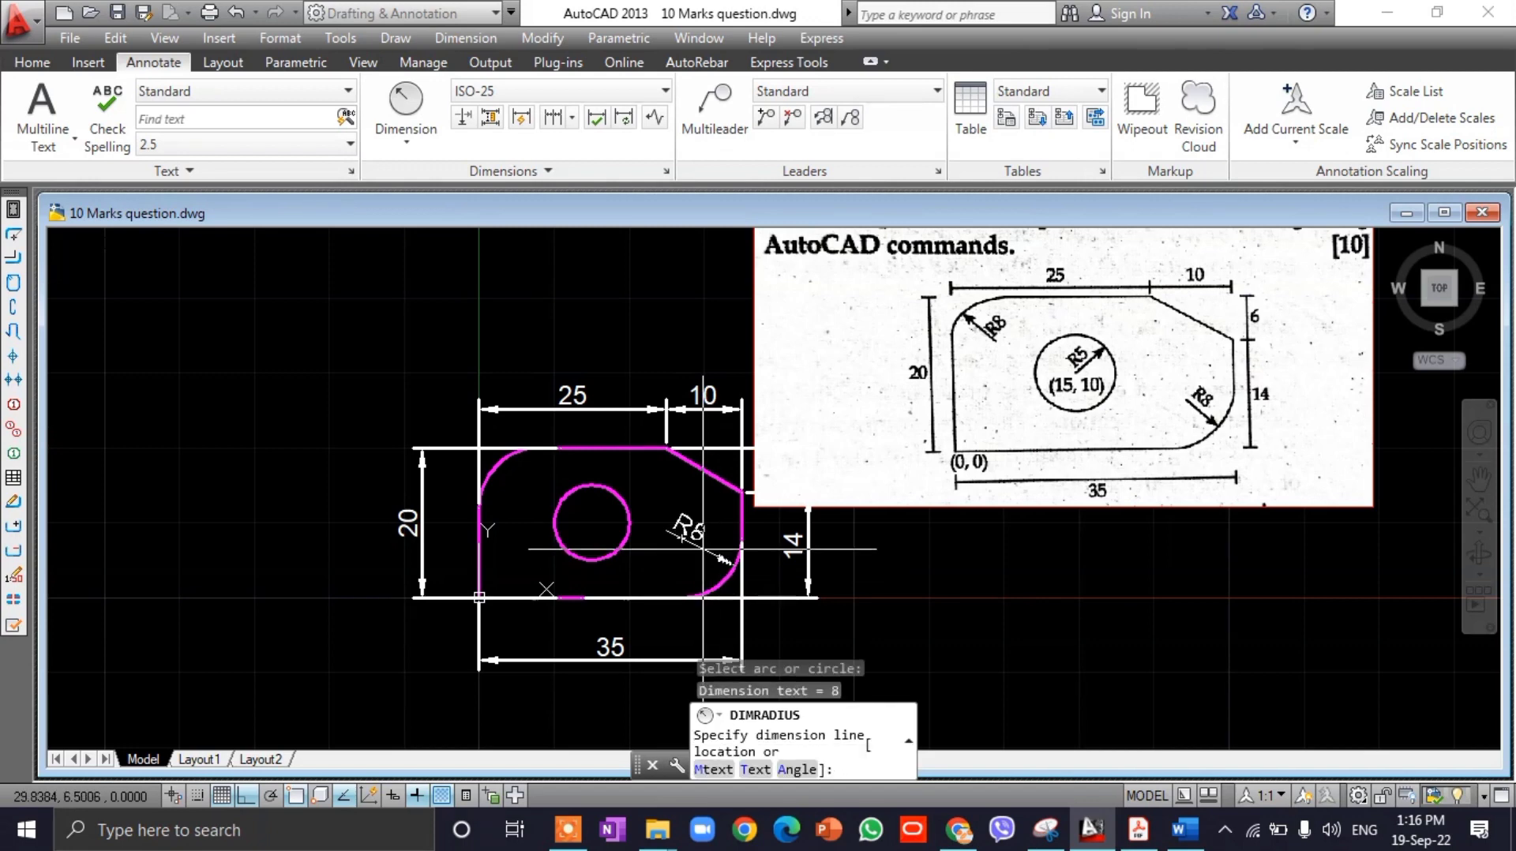
{"action": "left_click", "coordinate": [668, 530]}
{"action": "left_click", "coordinate": [406, 104]}
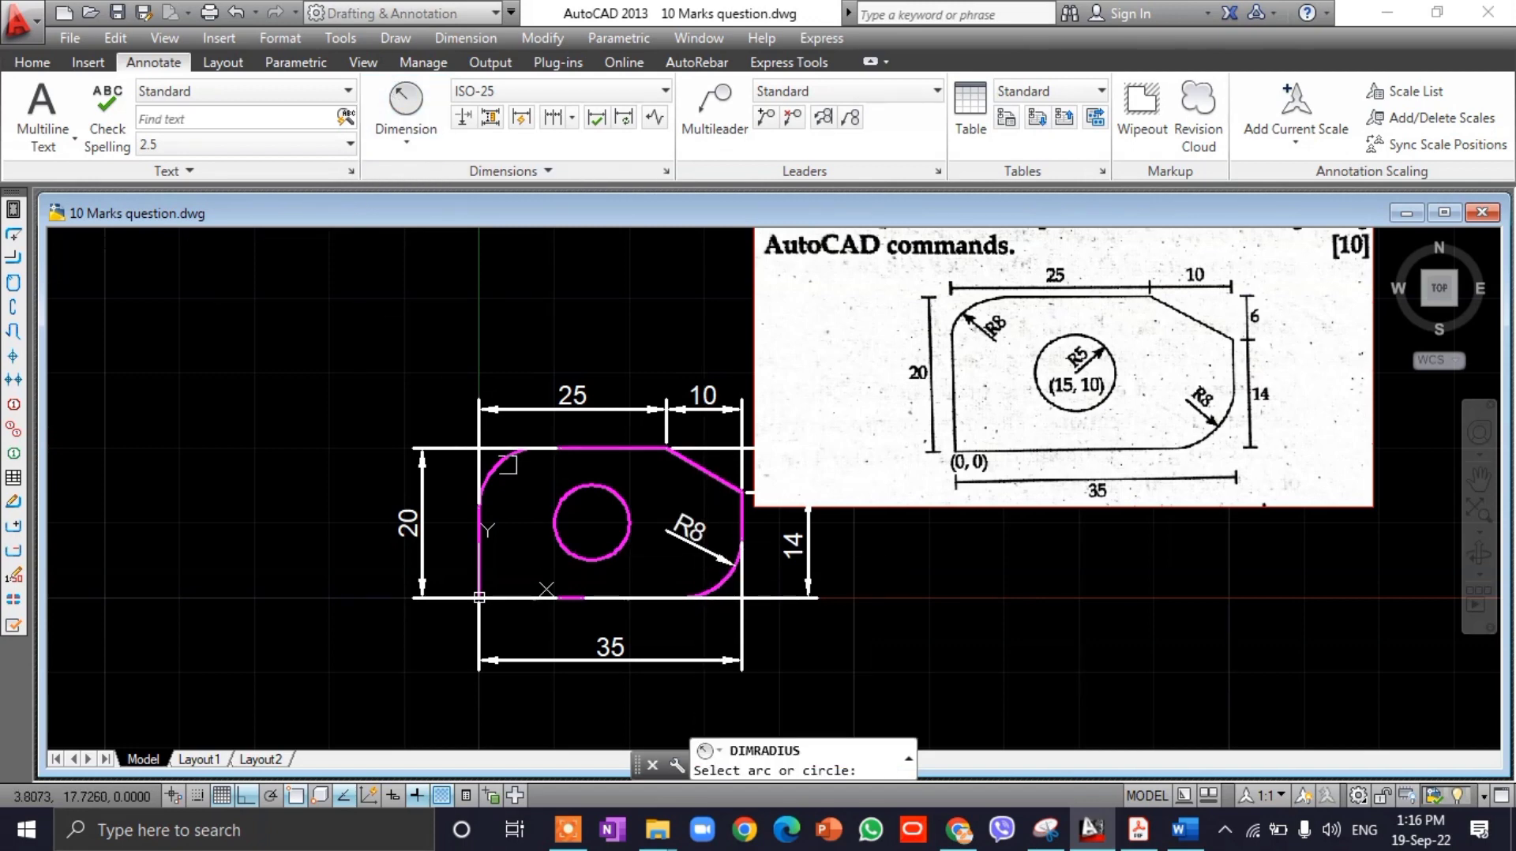
{"action": "left_click", "coordinate": [500, 476]}
{"action": "left_click", "coordinate": [543, 496]}
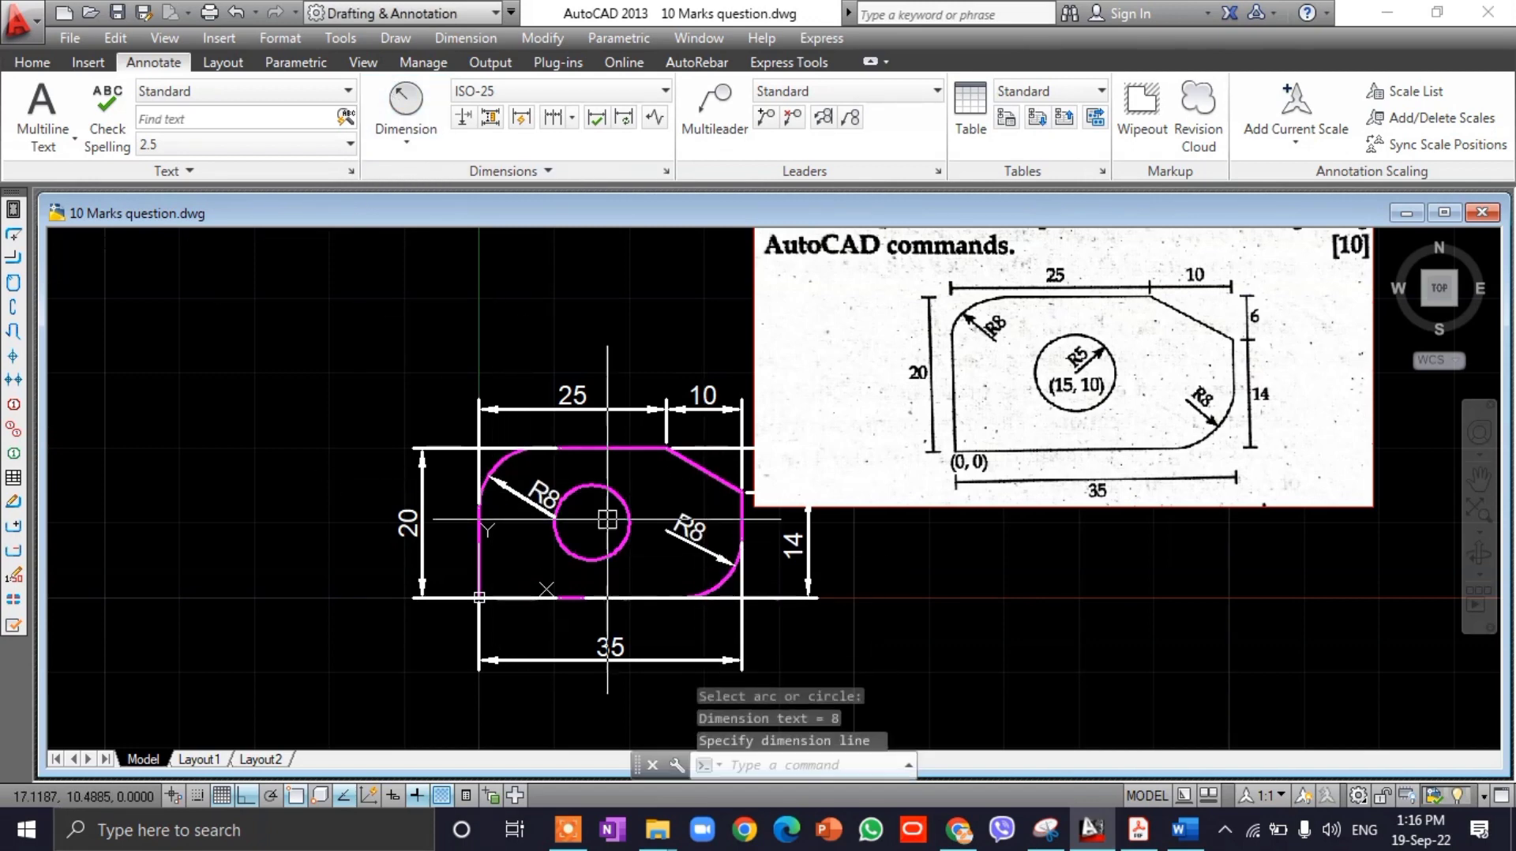
Step: Add an R5 radius dimension to the circle
{"action": "left_click", "coordinate": [405, 102]}
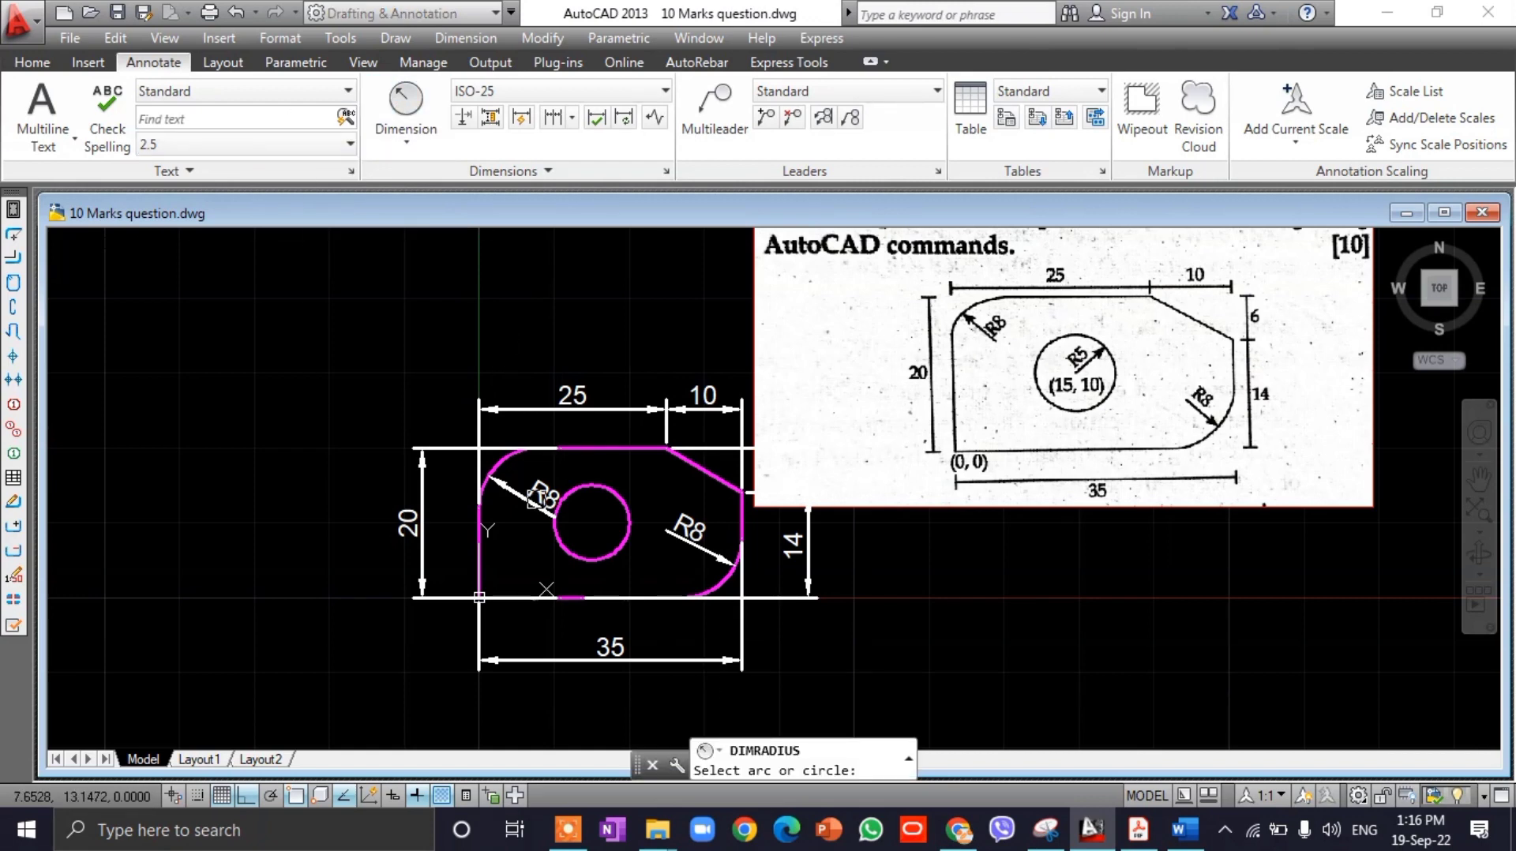
{"action": "scroll", "coordinate": [556, 513], "scroll_direction": "up", "scroll_amount": 4}
{"action": "left_click", "coordinate": [703, 466]}
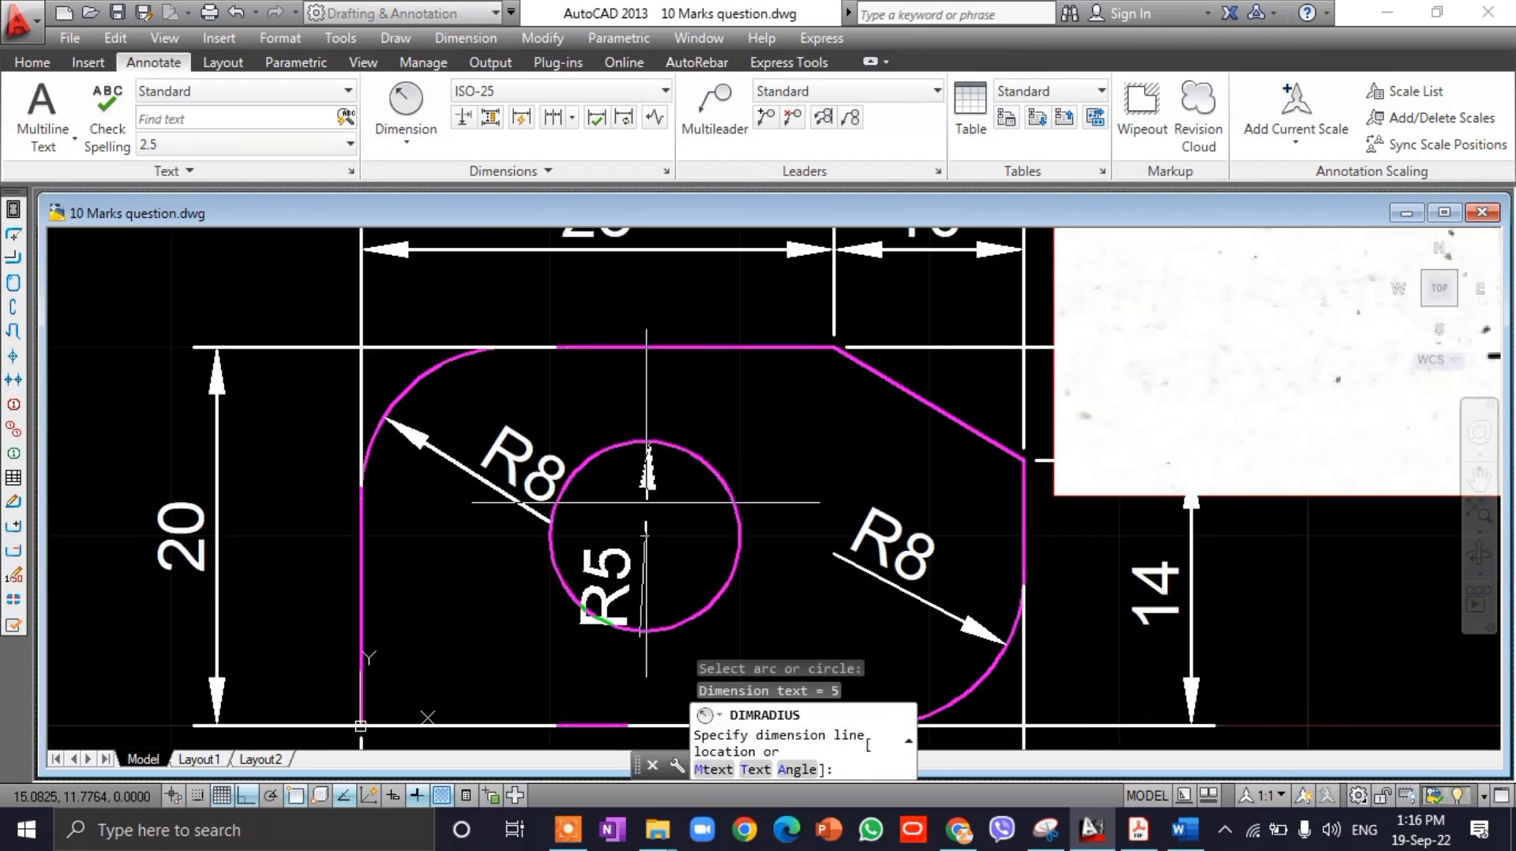
{"action": "left_click", "coordinate": [642, 562]}
{"action": "scroll", "coordinate": [580, 572], "scroll_direction": "down", "scroll_amount": 3}
{"action": "scroll", "coordinate": [598, 529], "scroll_direction": "down", "scroll_amount": 2}
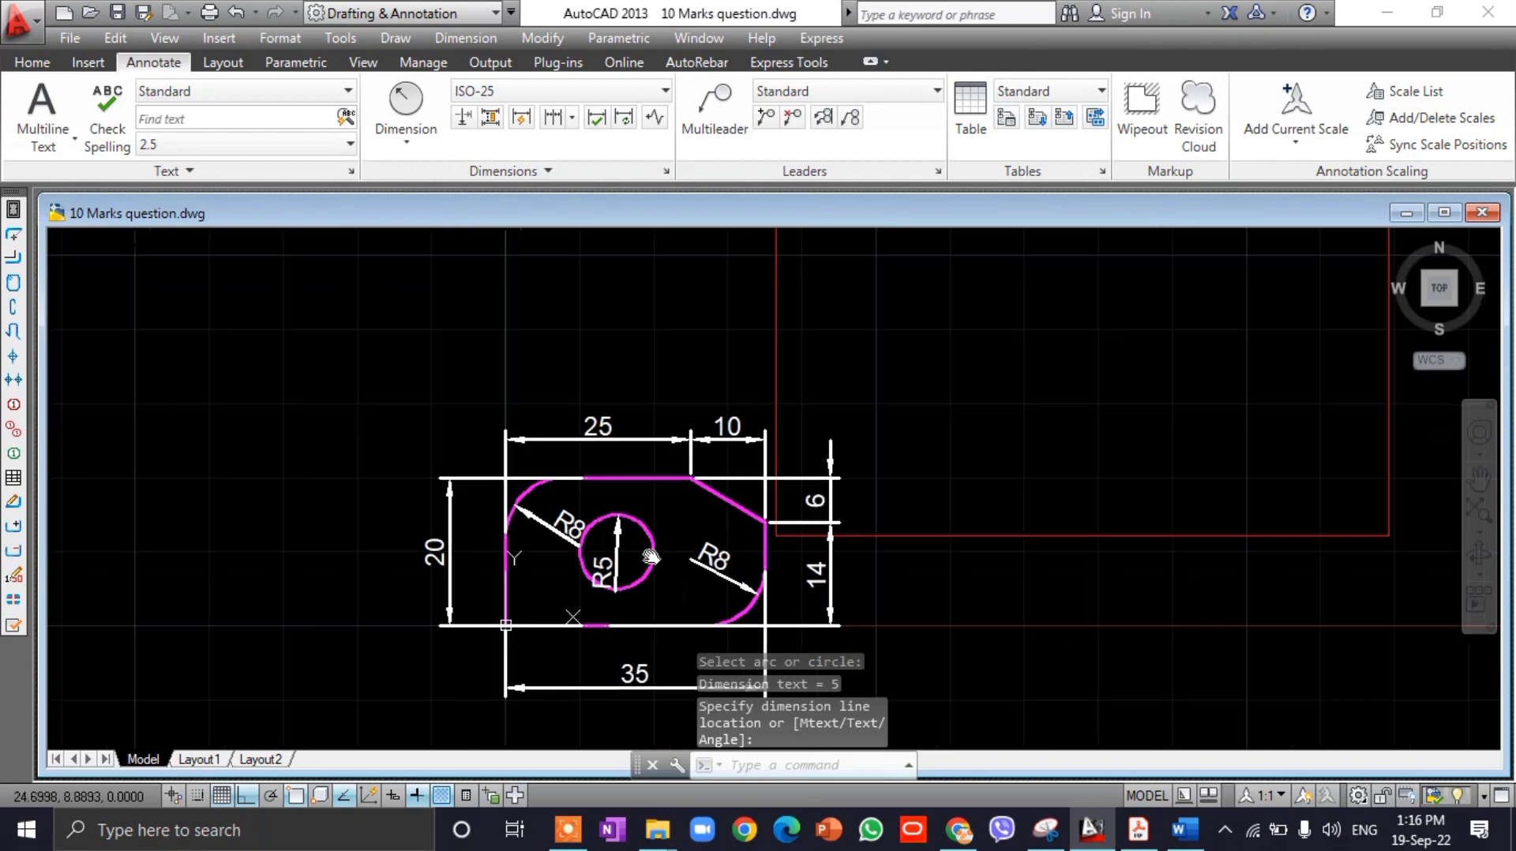
{"action": "middle_click_drag", "start_coordinate": [947, 574], "coordinate": [815, 550]}
Step: Window-select the reference sketch image and delete it
{"action": "left_click", "coordinate": [1229, 417]}
{"action": "left_click", "coordinate": [1030, 545]}
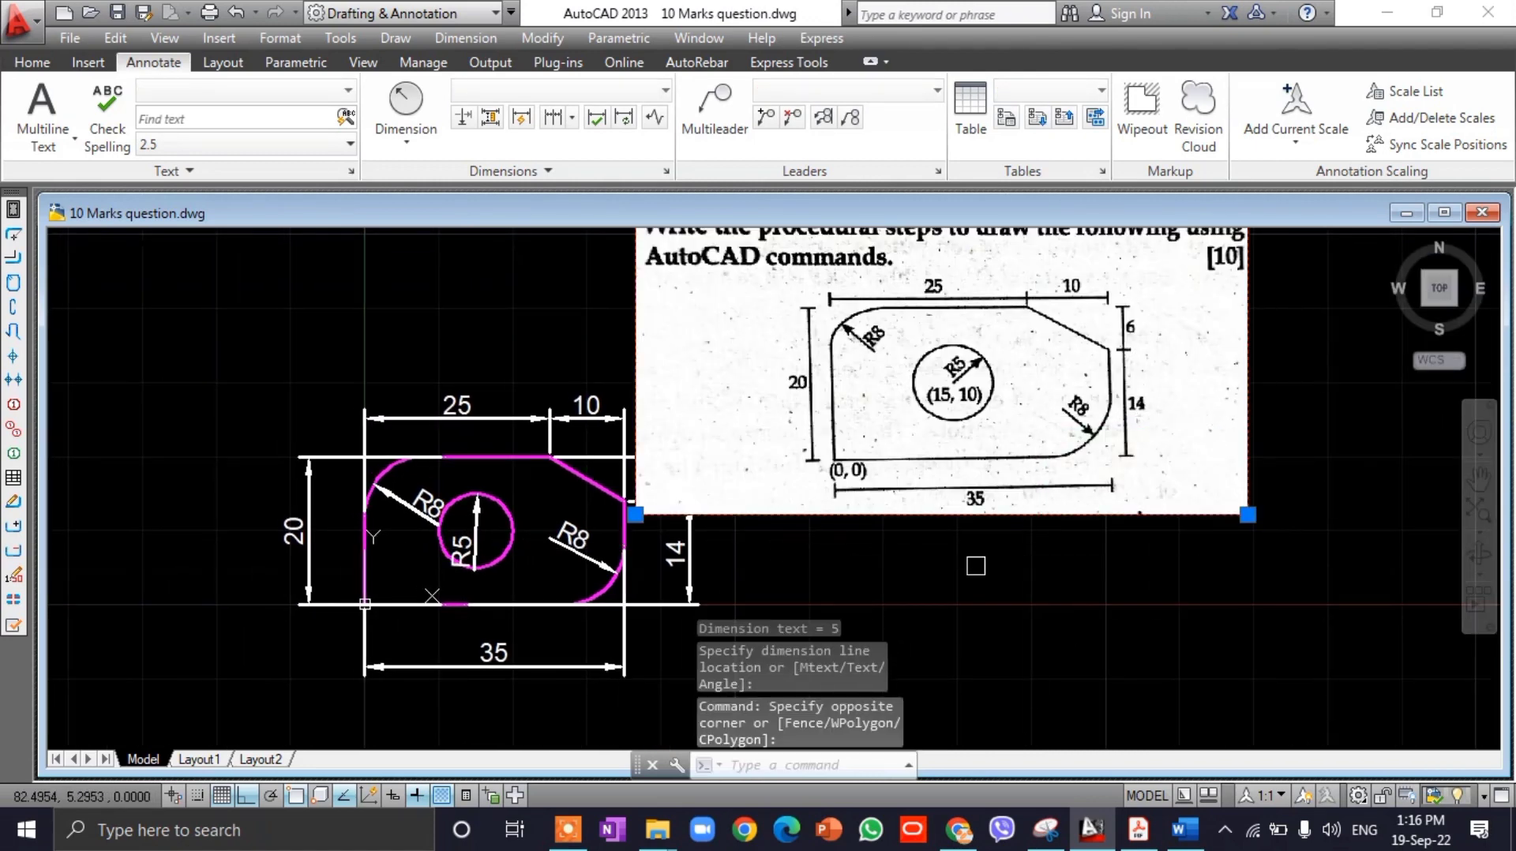
{"action": "key", "text": "Delete"}
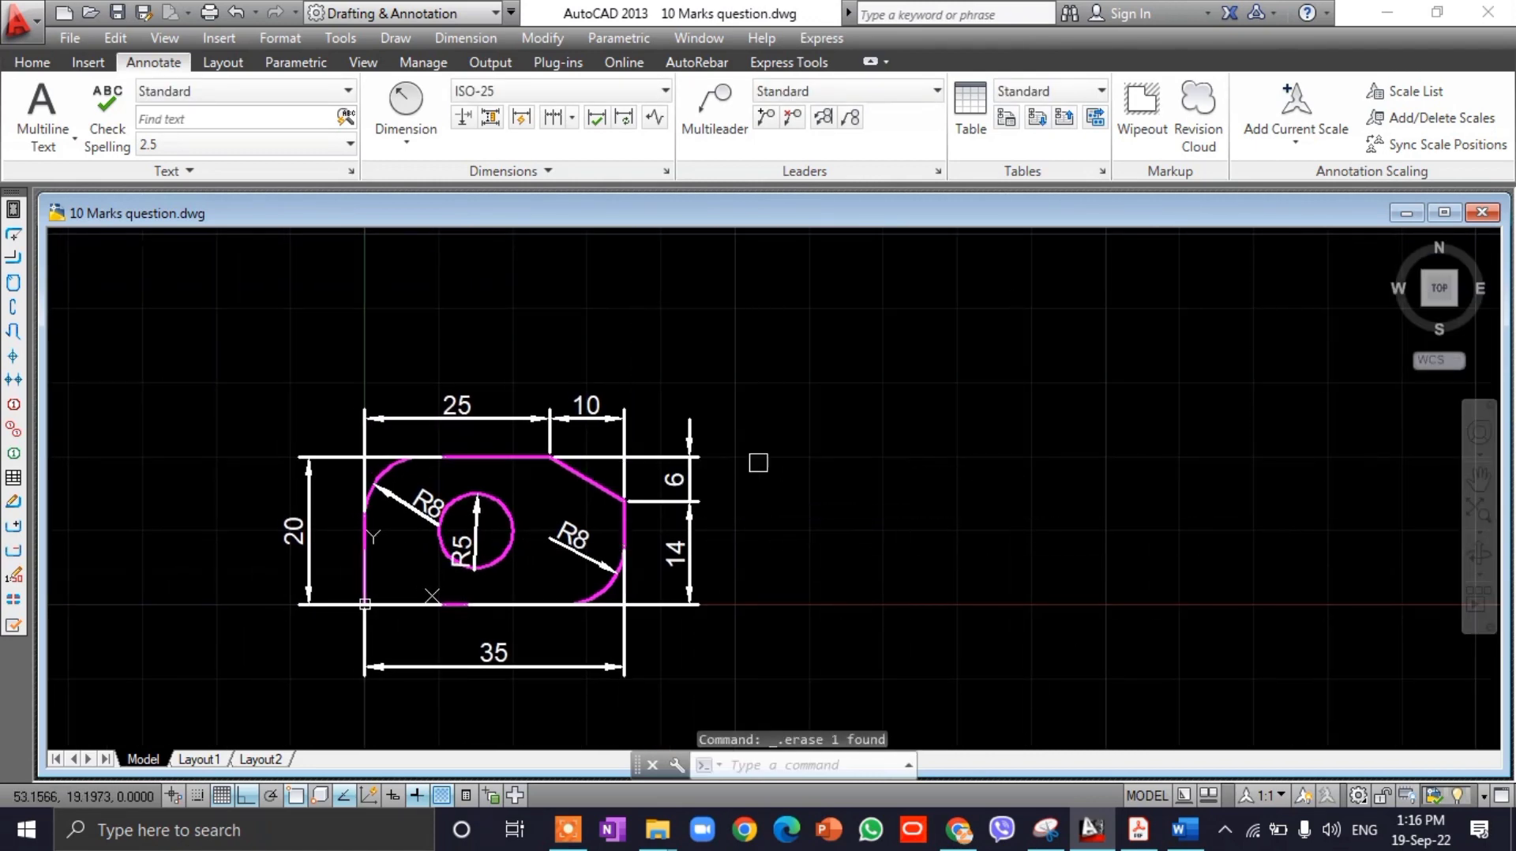
{"action": "middle_click_drag", "start_coordinate": [758, 463], "coordinate": [823, 463]}
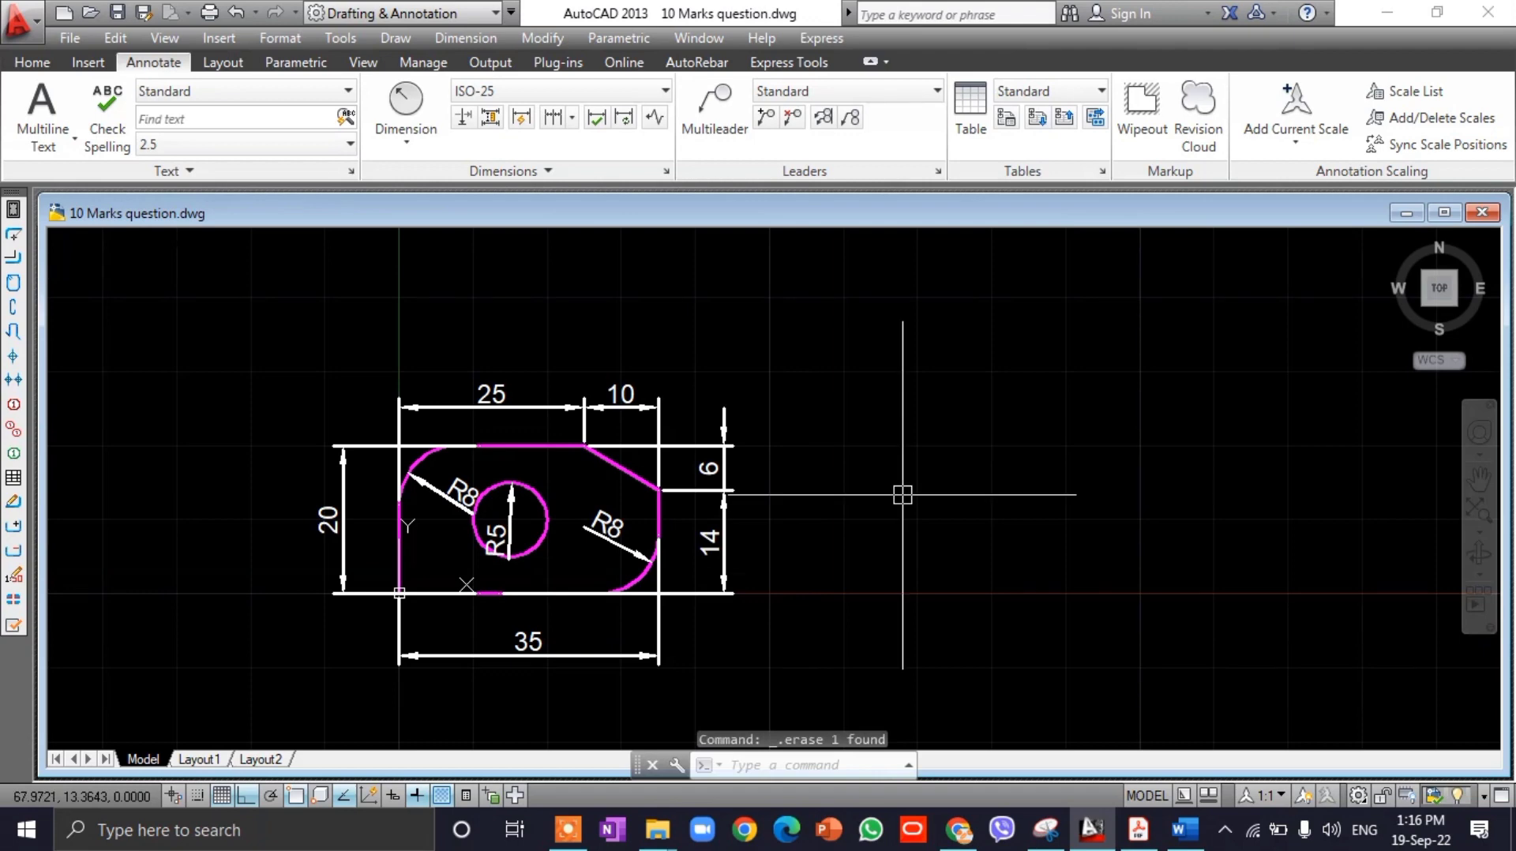